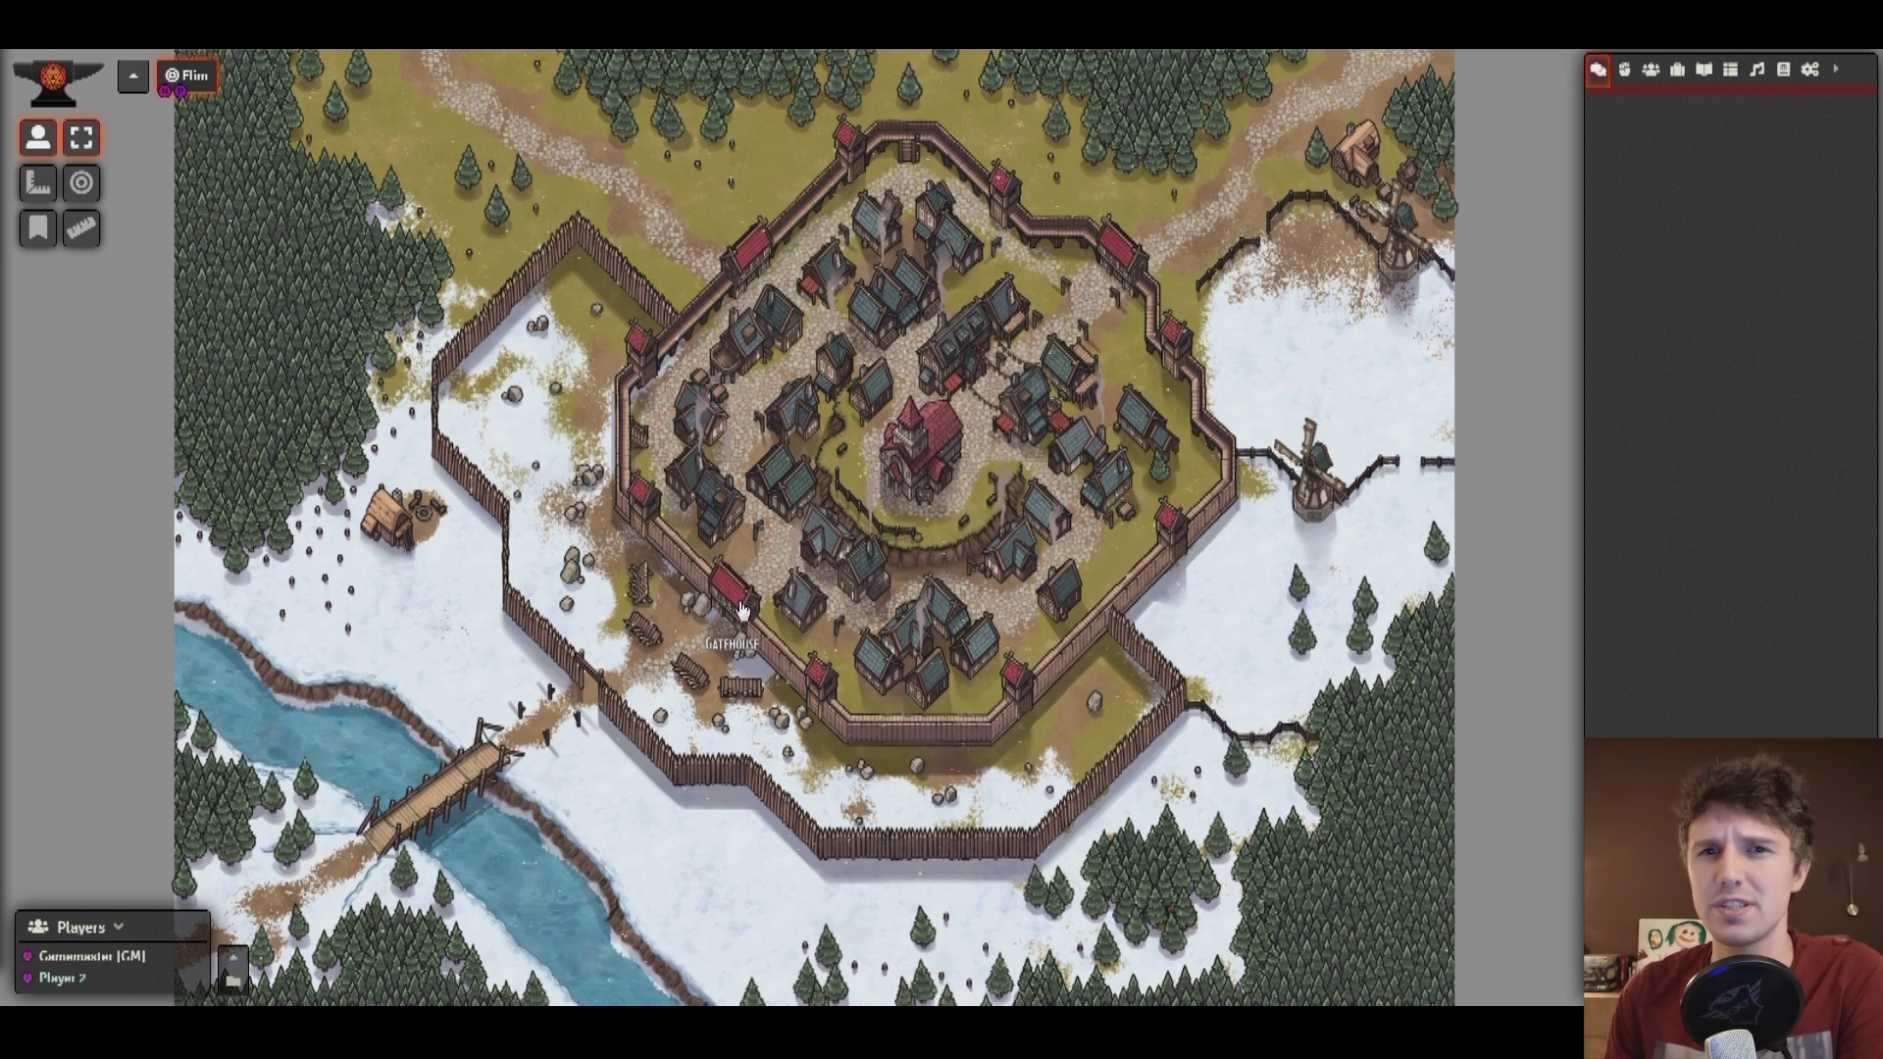
Enter the Flim Gatehouse scene from the village map and move the token onto the western wall walk, ending inside the gatehouse.
click(740, 610)
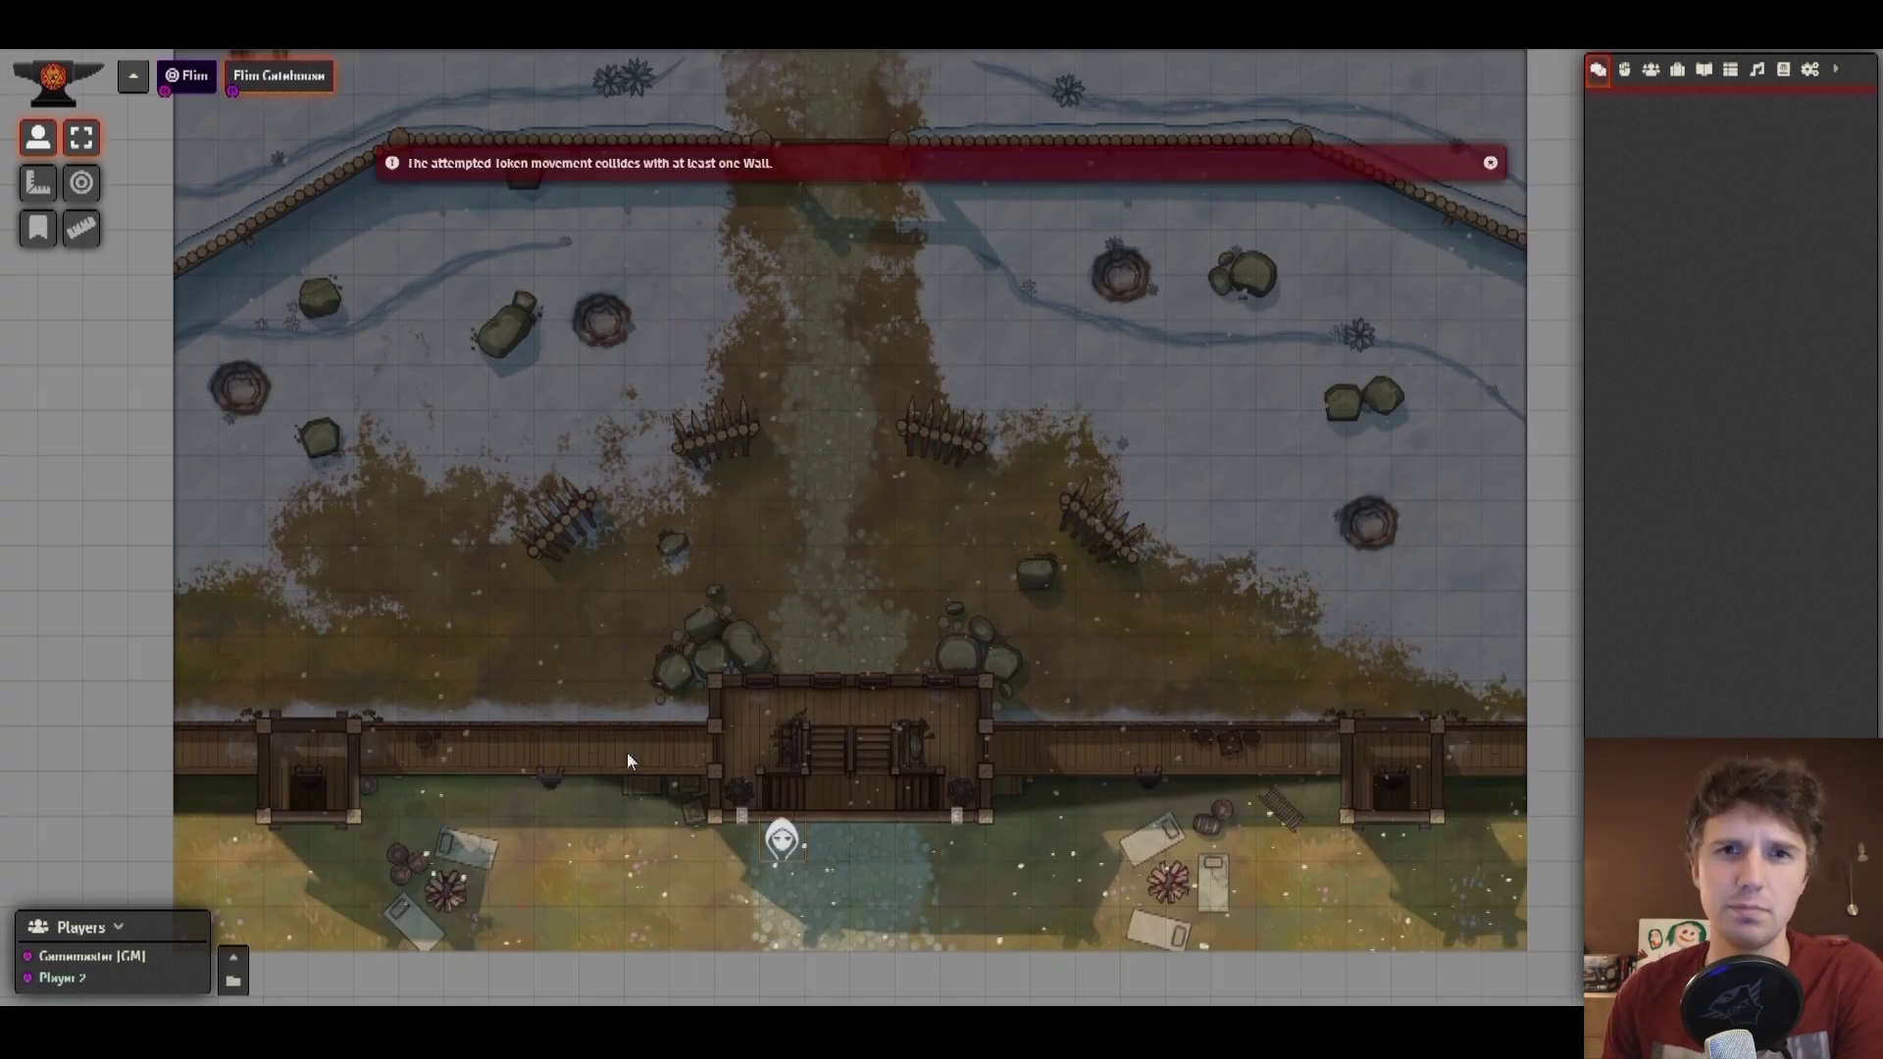
drag(782, 846, 571, 753)
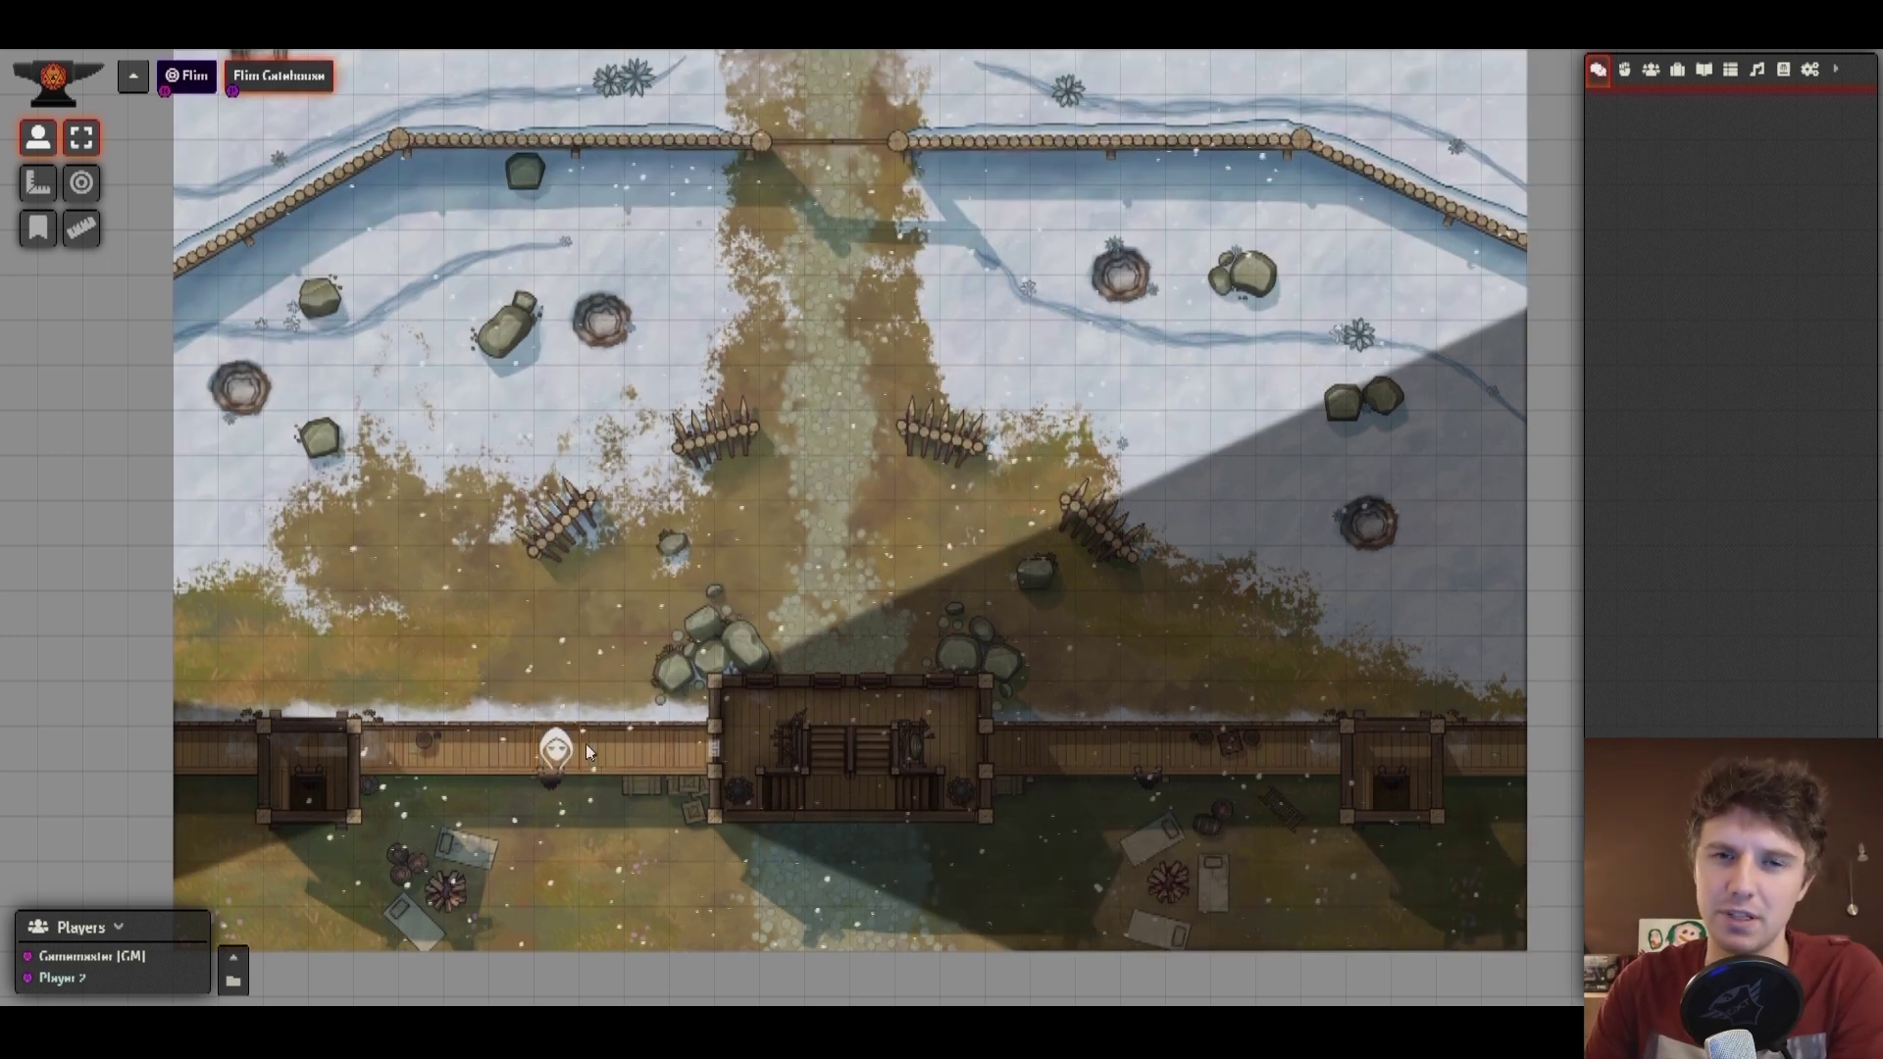
drag(556, 750, 853, 692)
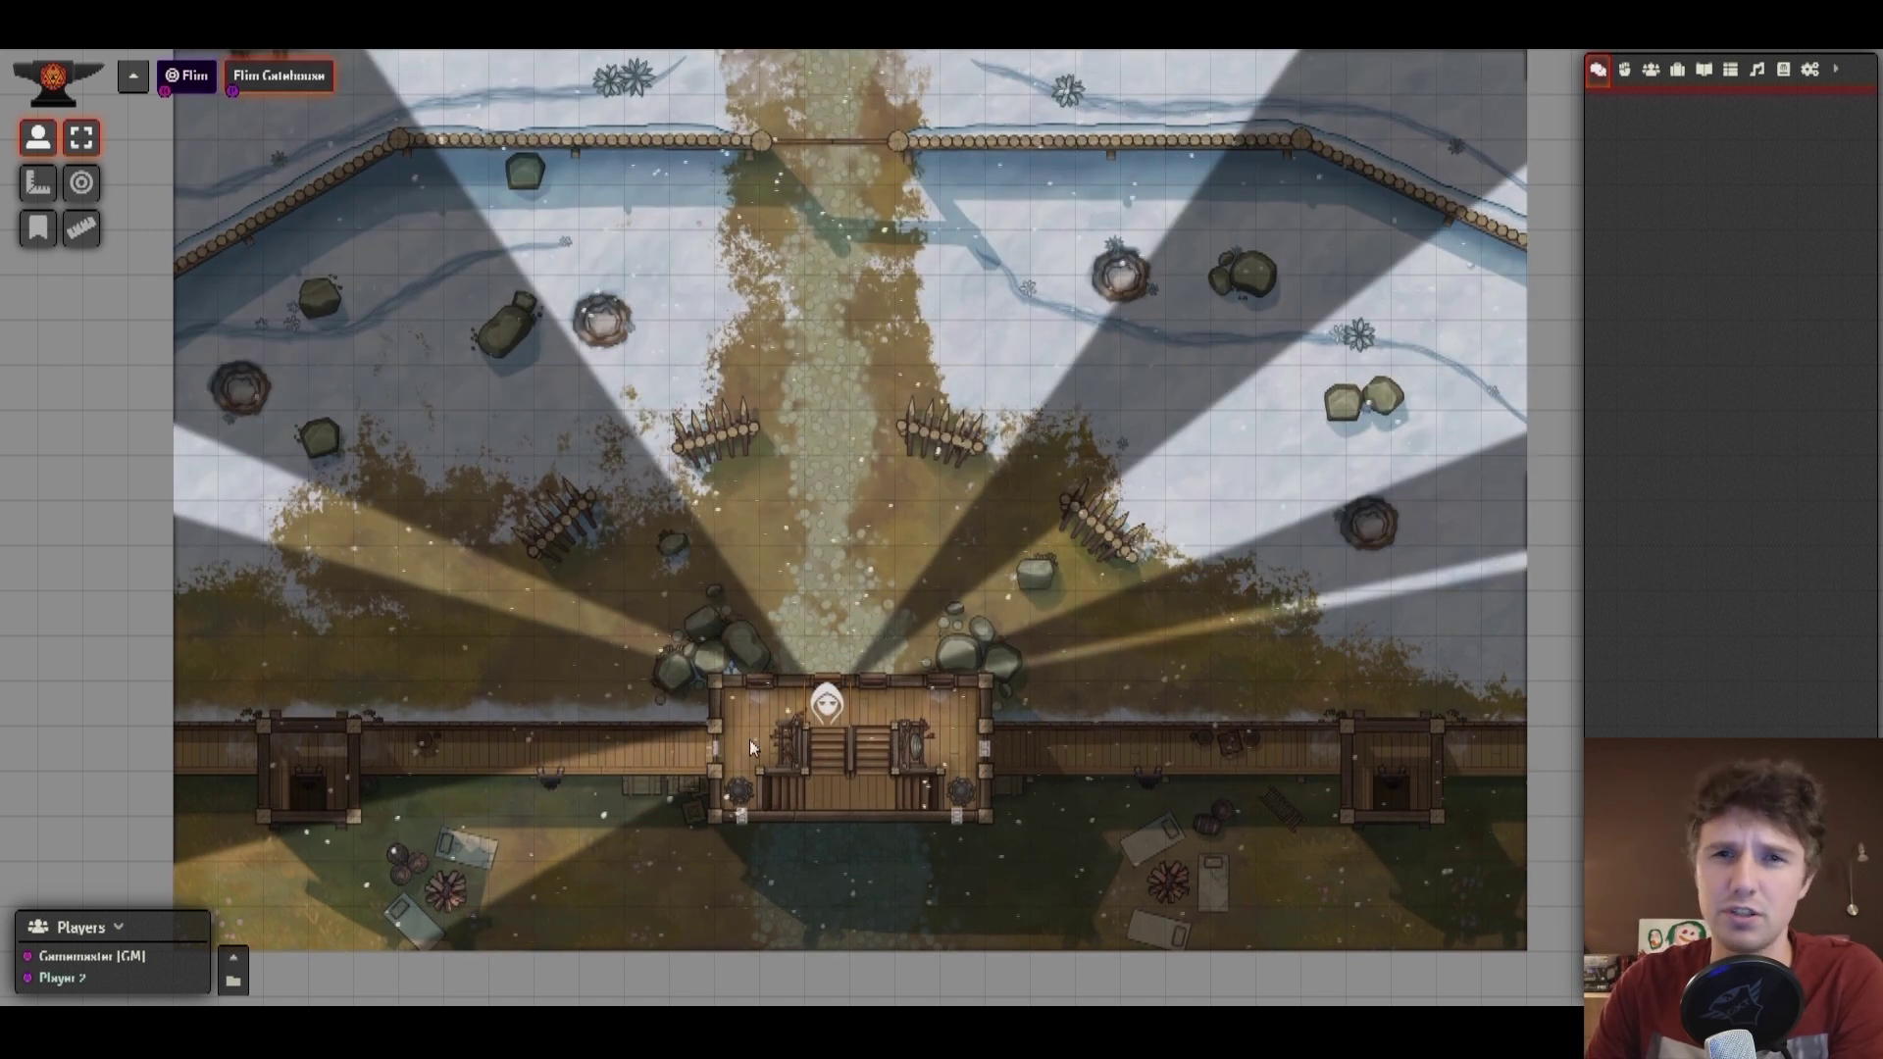
Return to the Flim village map, revisit the gatehouse scene through its map marker, and go back to the village.
click(187, 80)
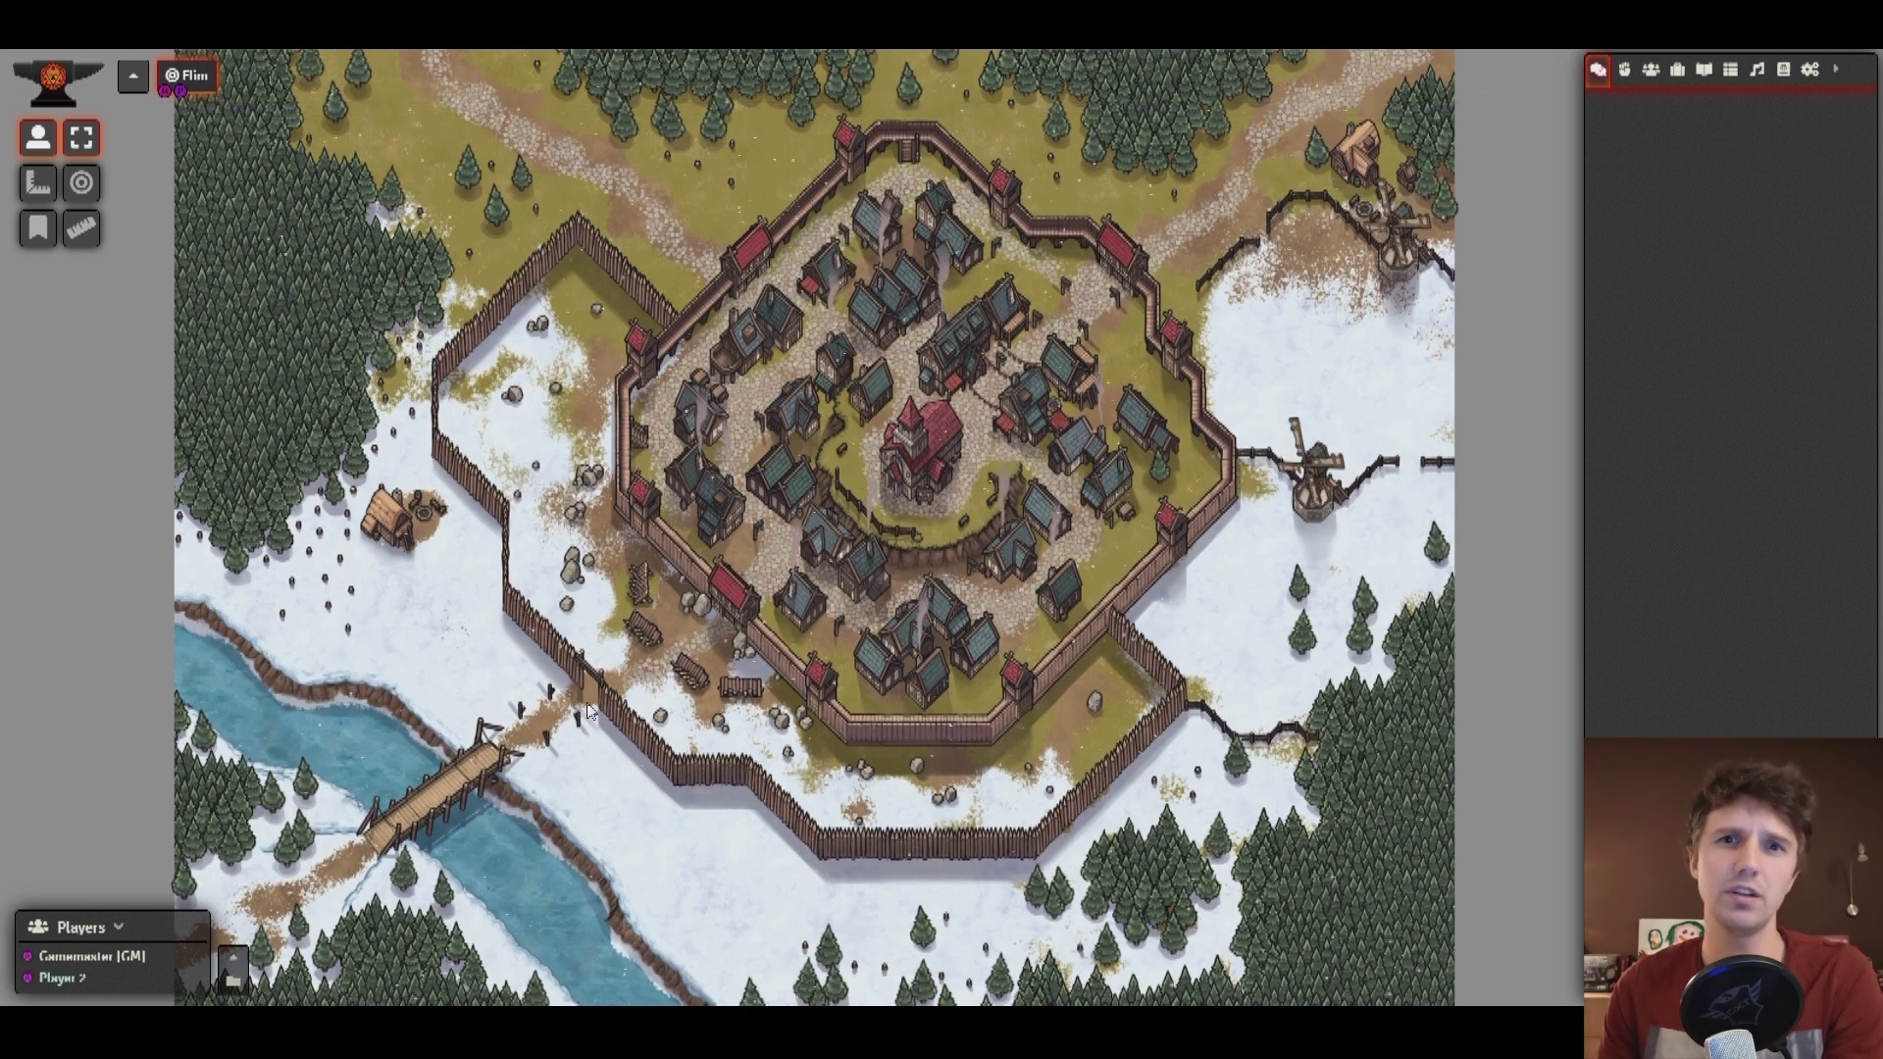
double_click(728, 612)
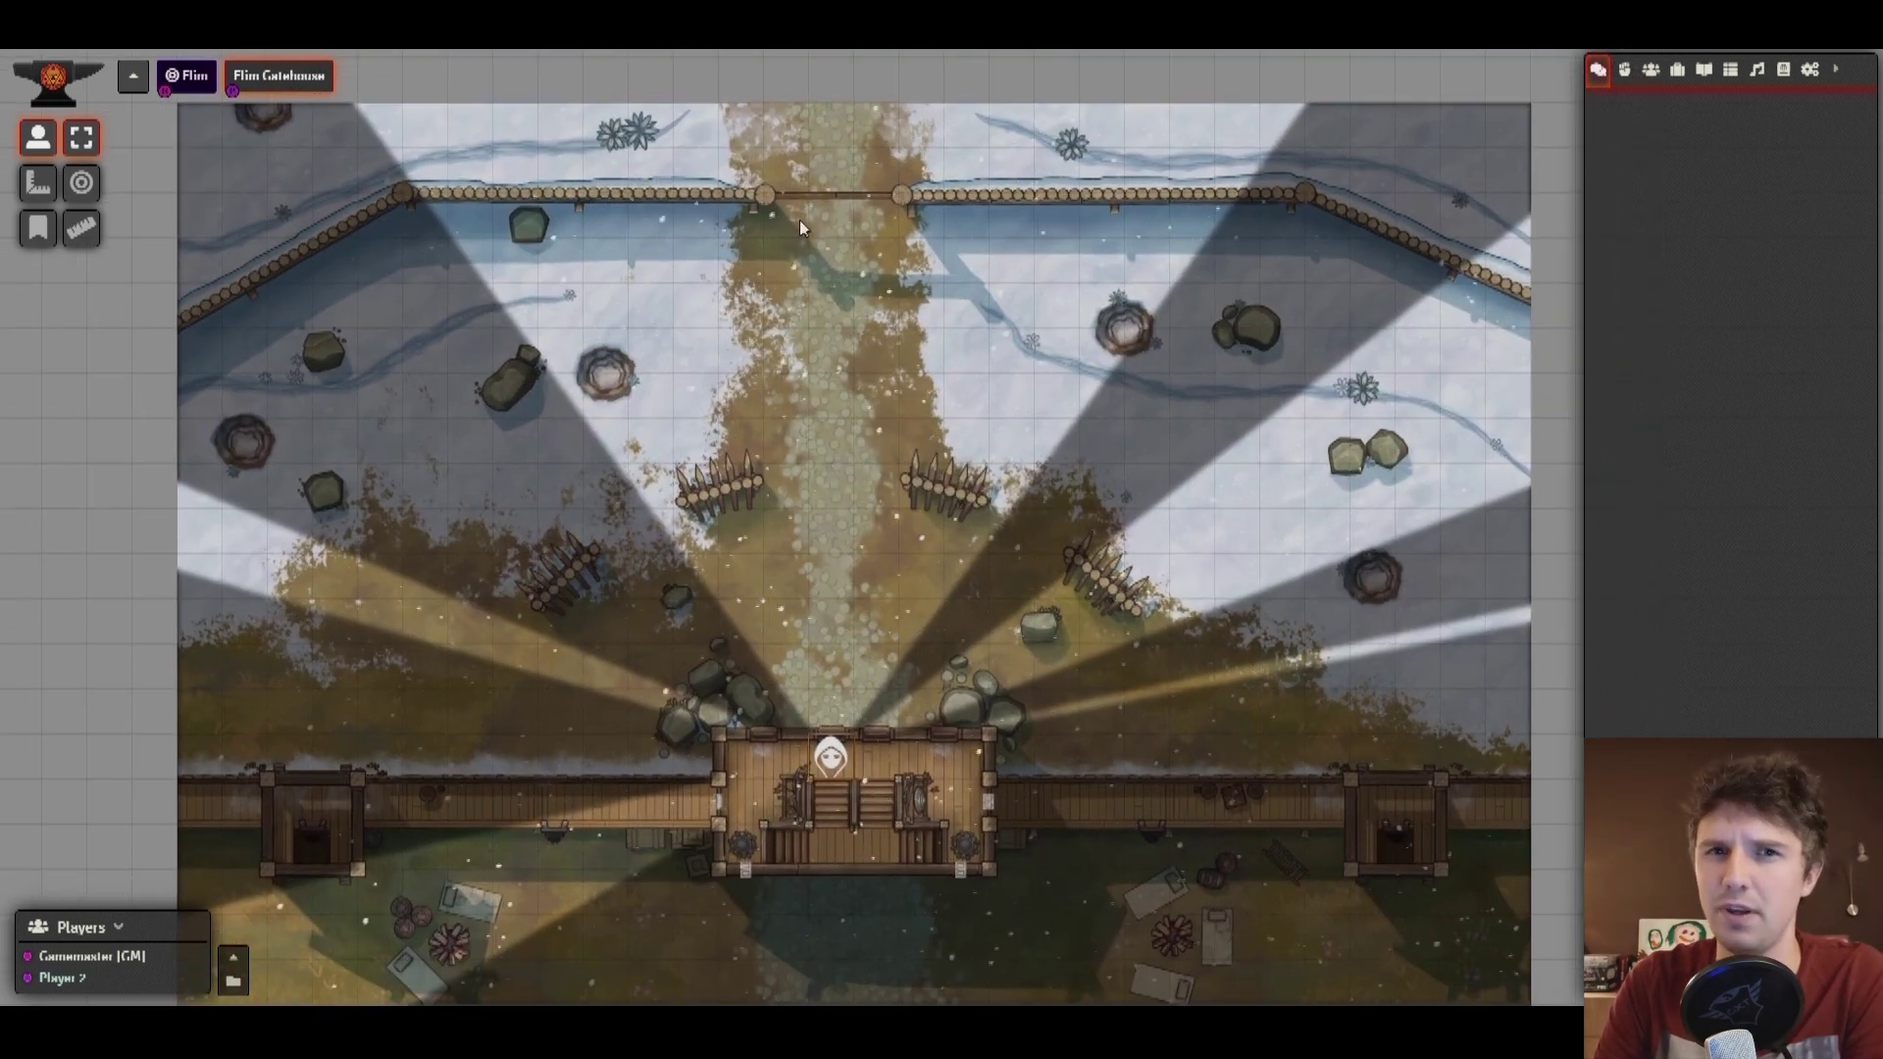
click(210, 73)
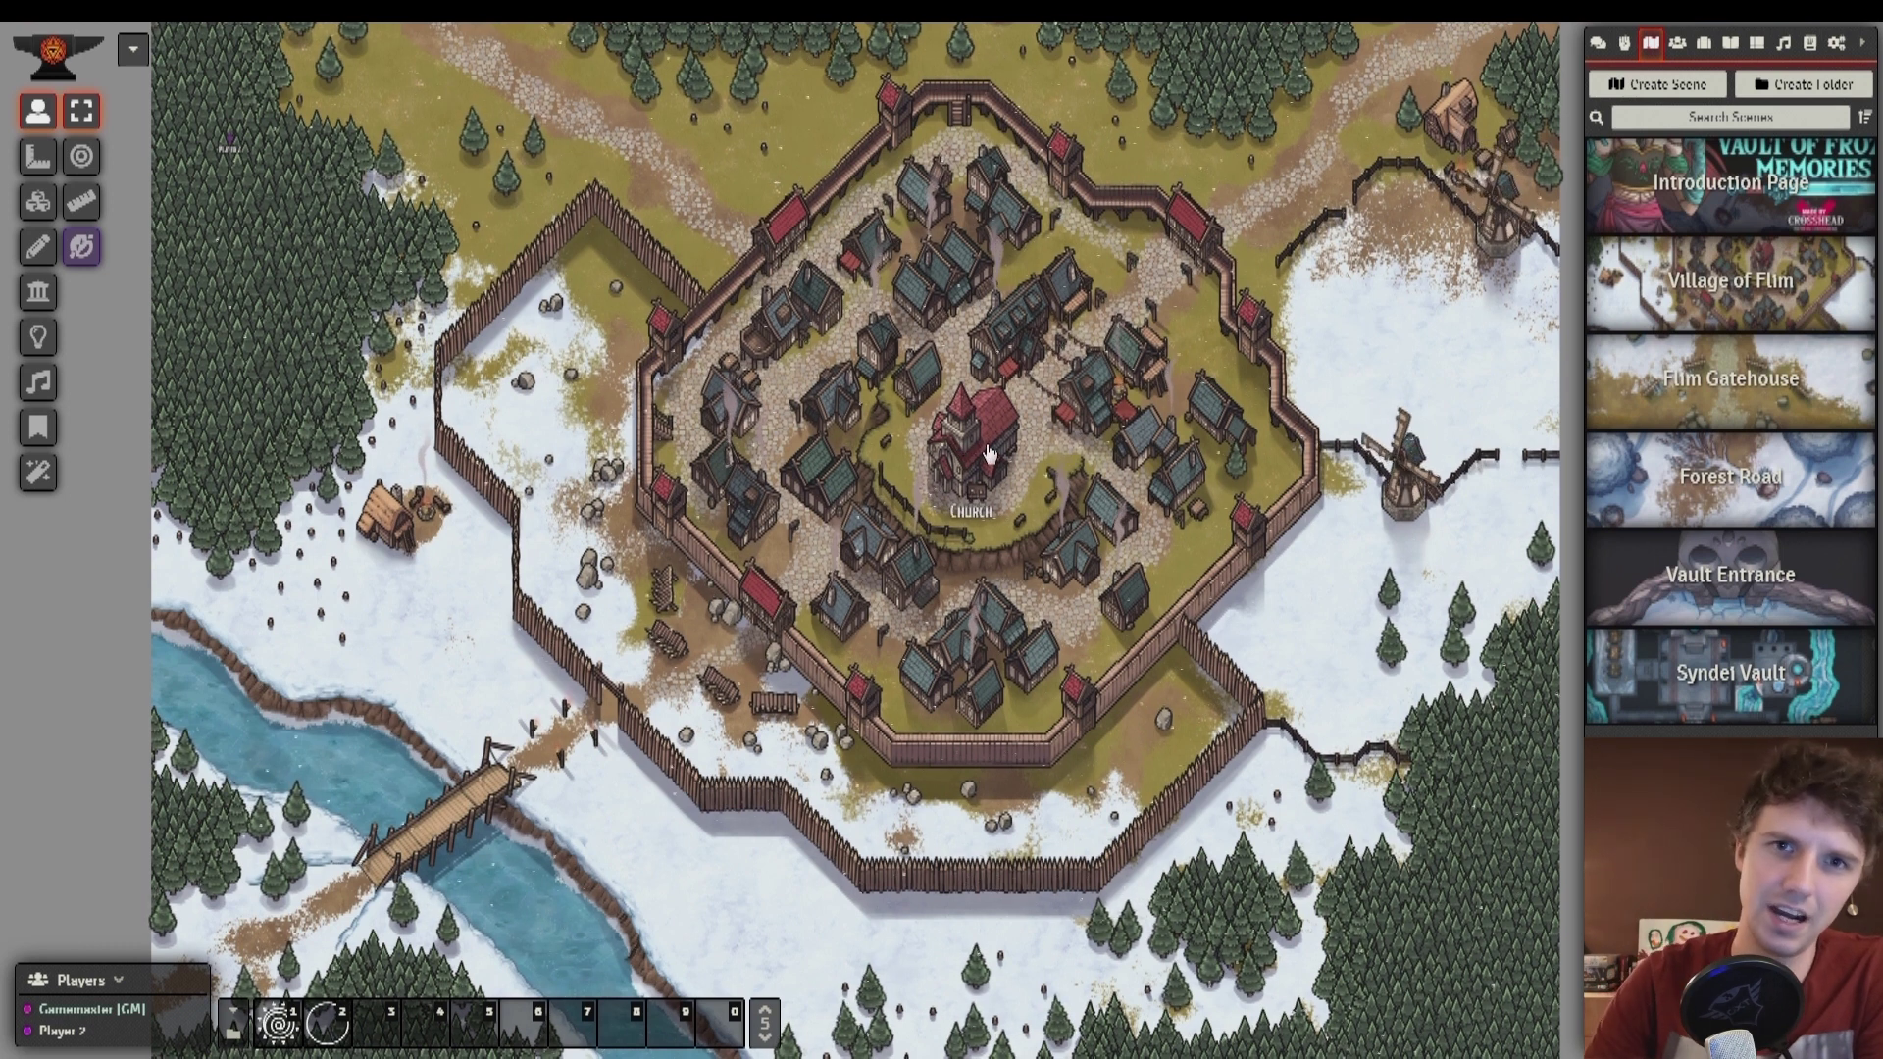
Review the Gatehouse entry and the Flim's Adventurers Guild entry, including the Berserker and Scout hireling sheets, closing each one.
double_click(770, 618)
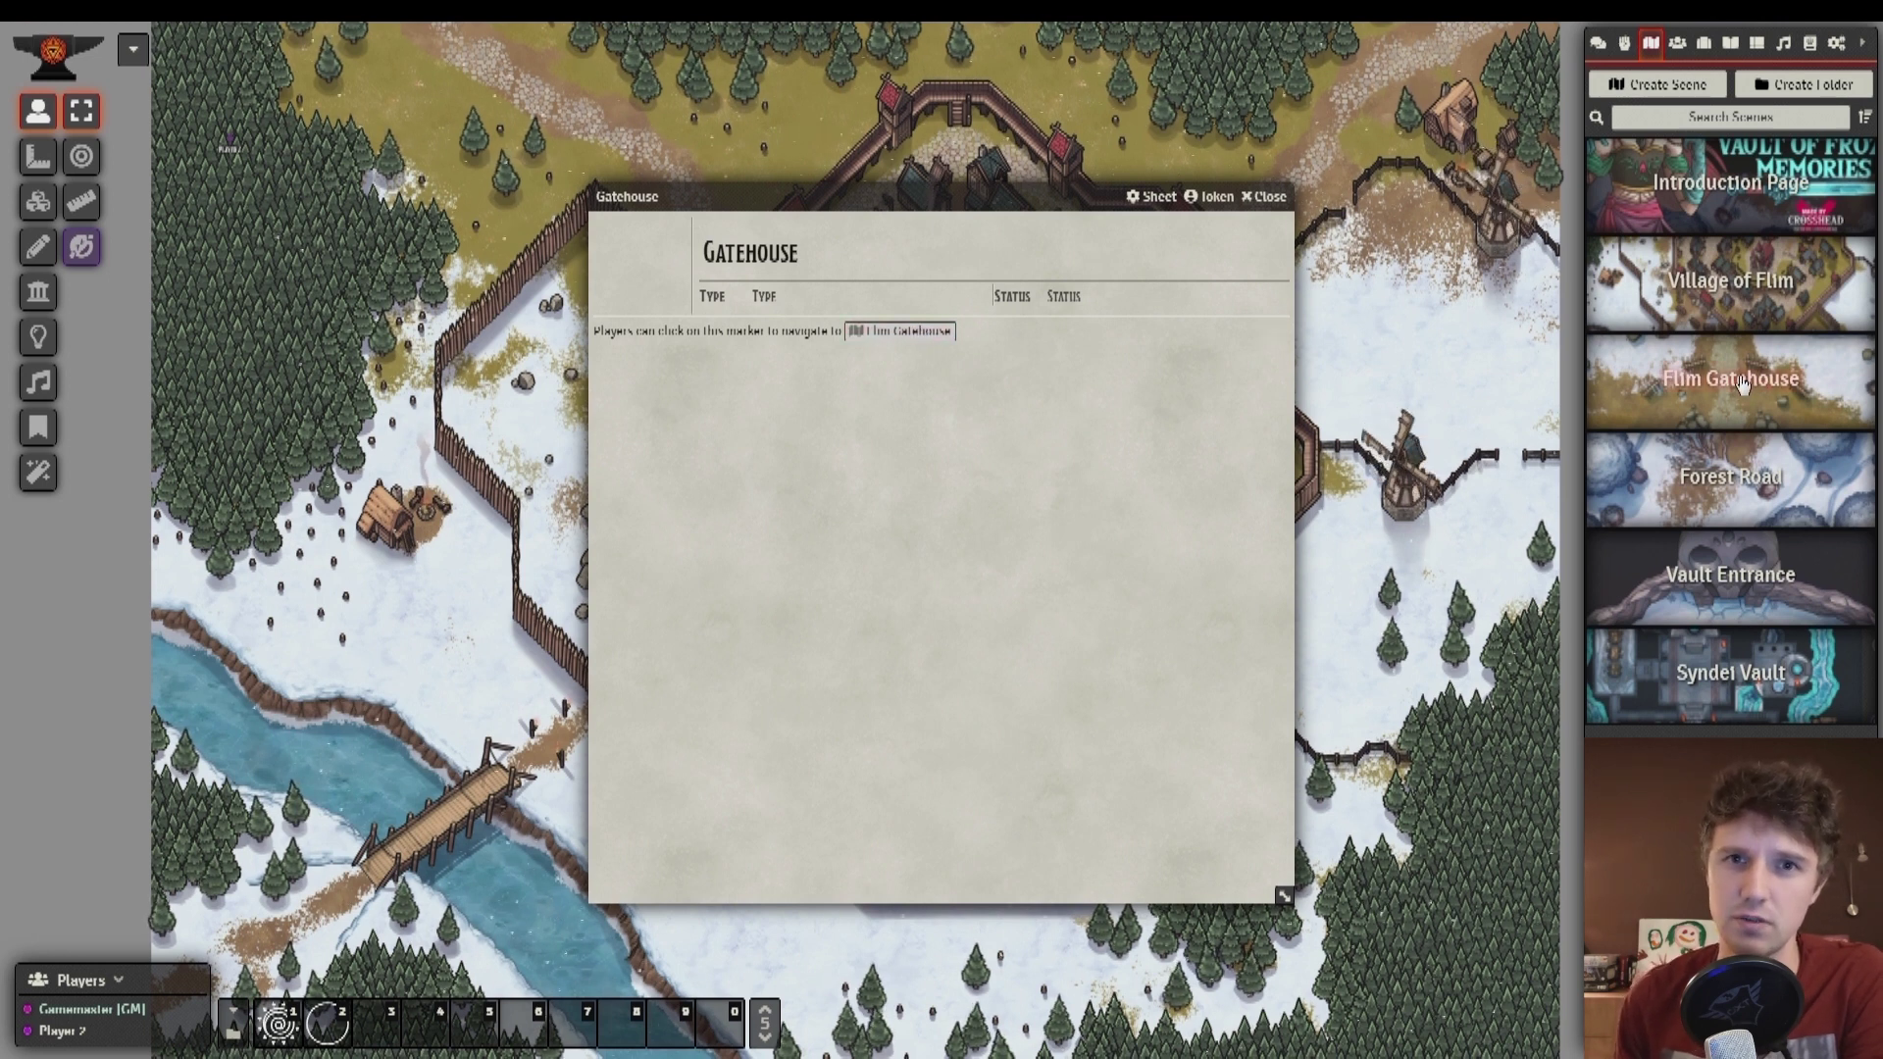
click(1263, 197)
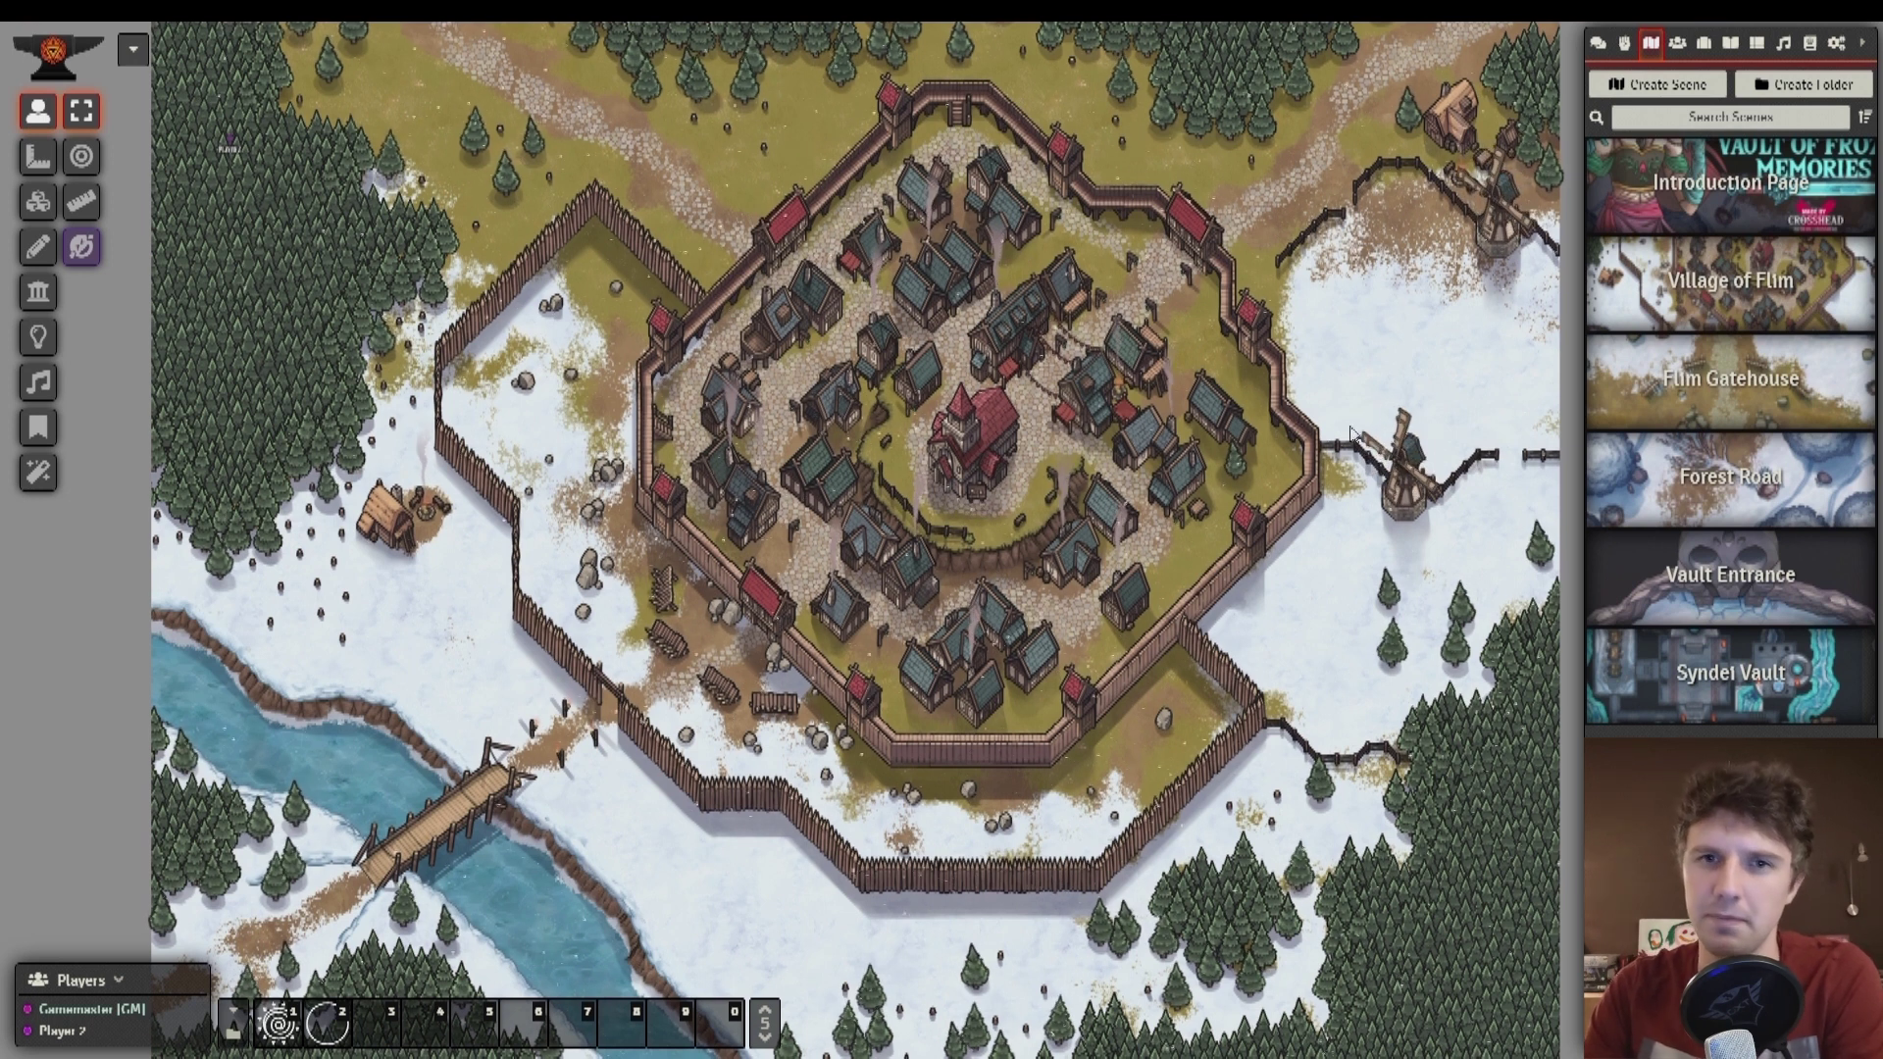
double_click(1089, 406)
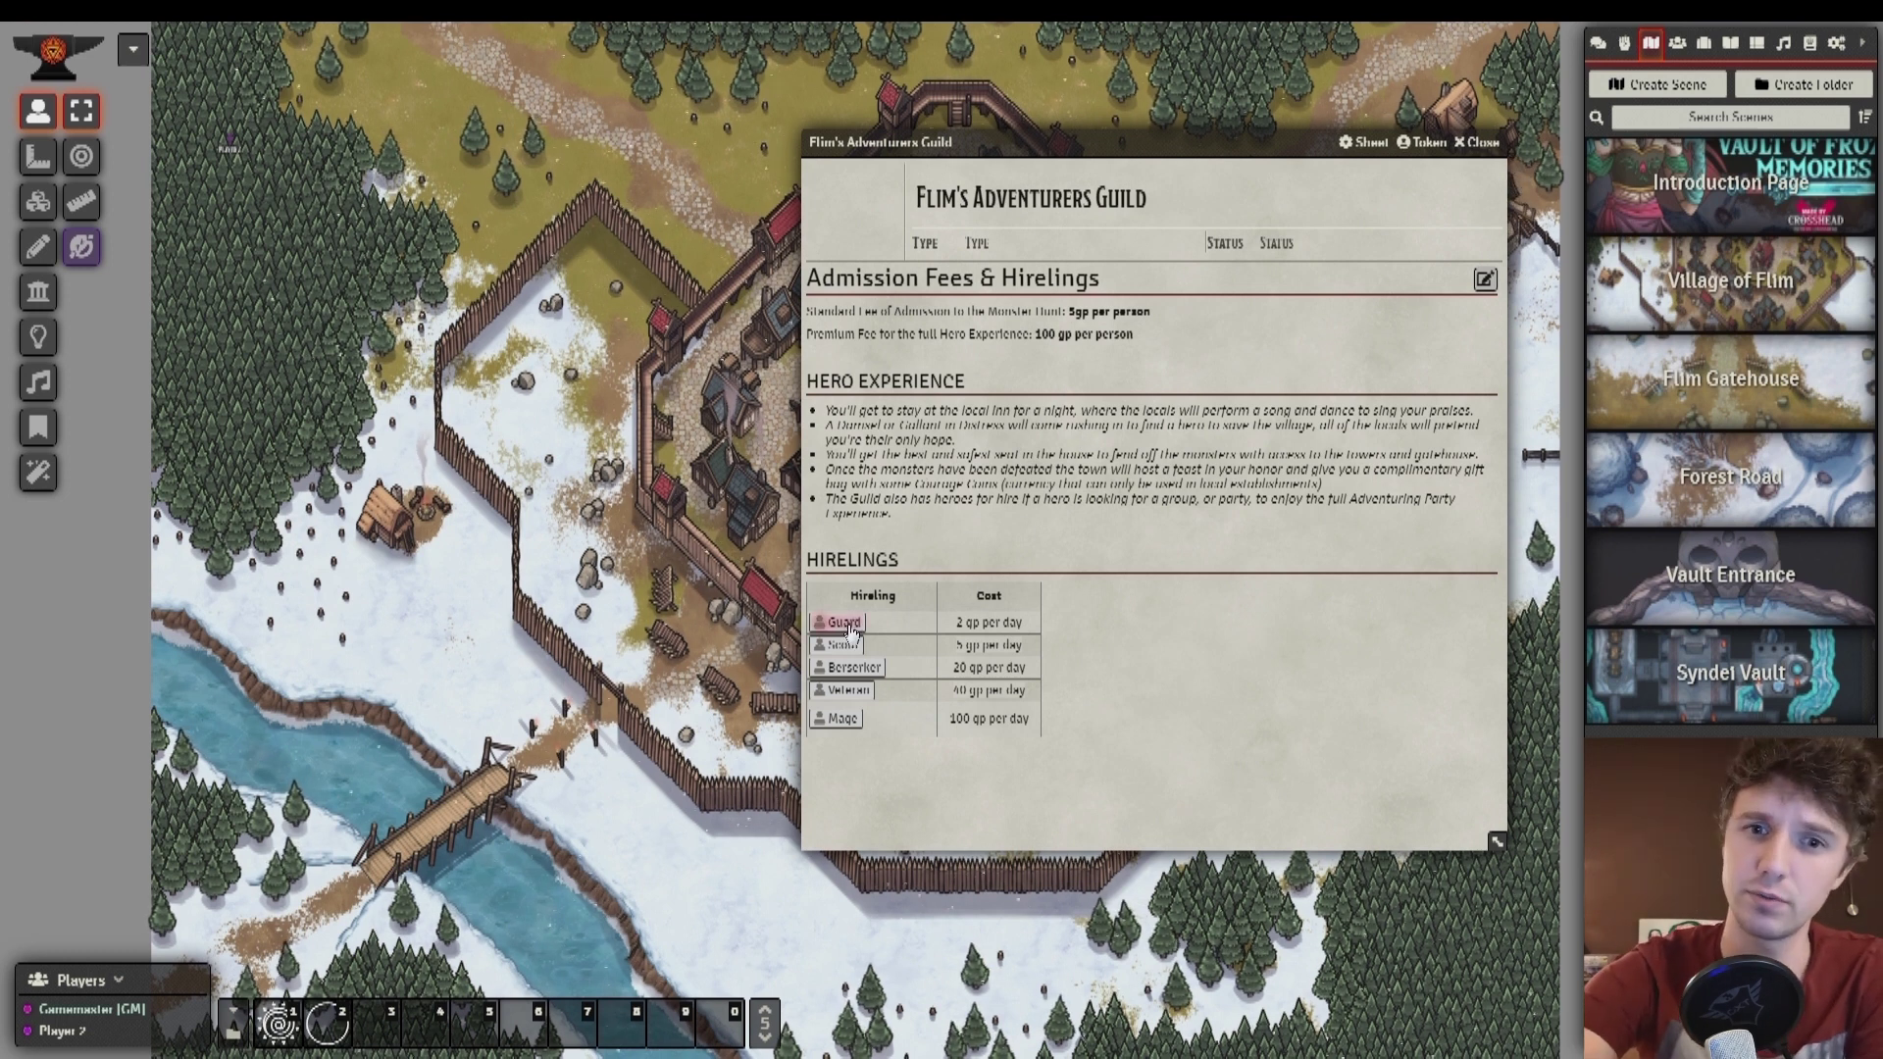
click(854, 668)
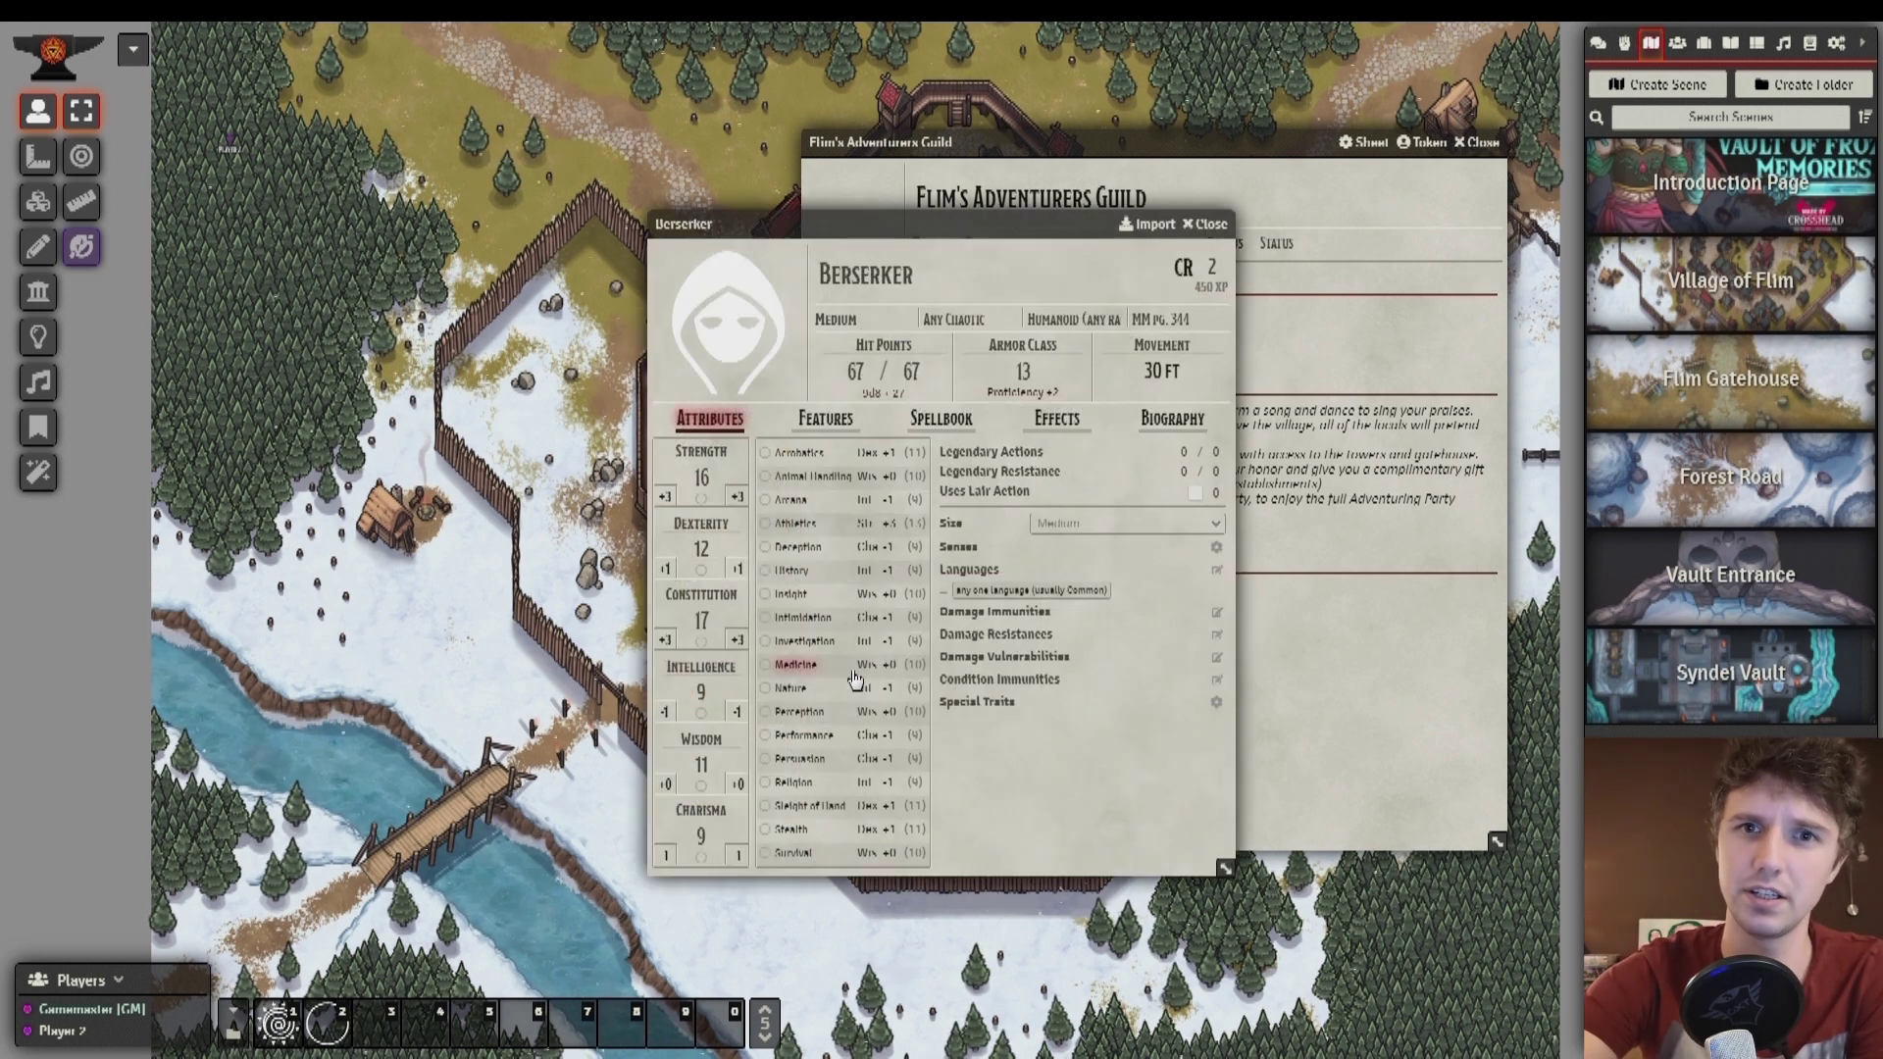
click(1204, 224)
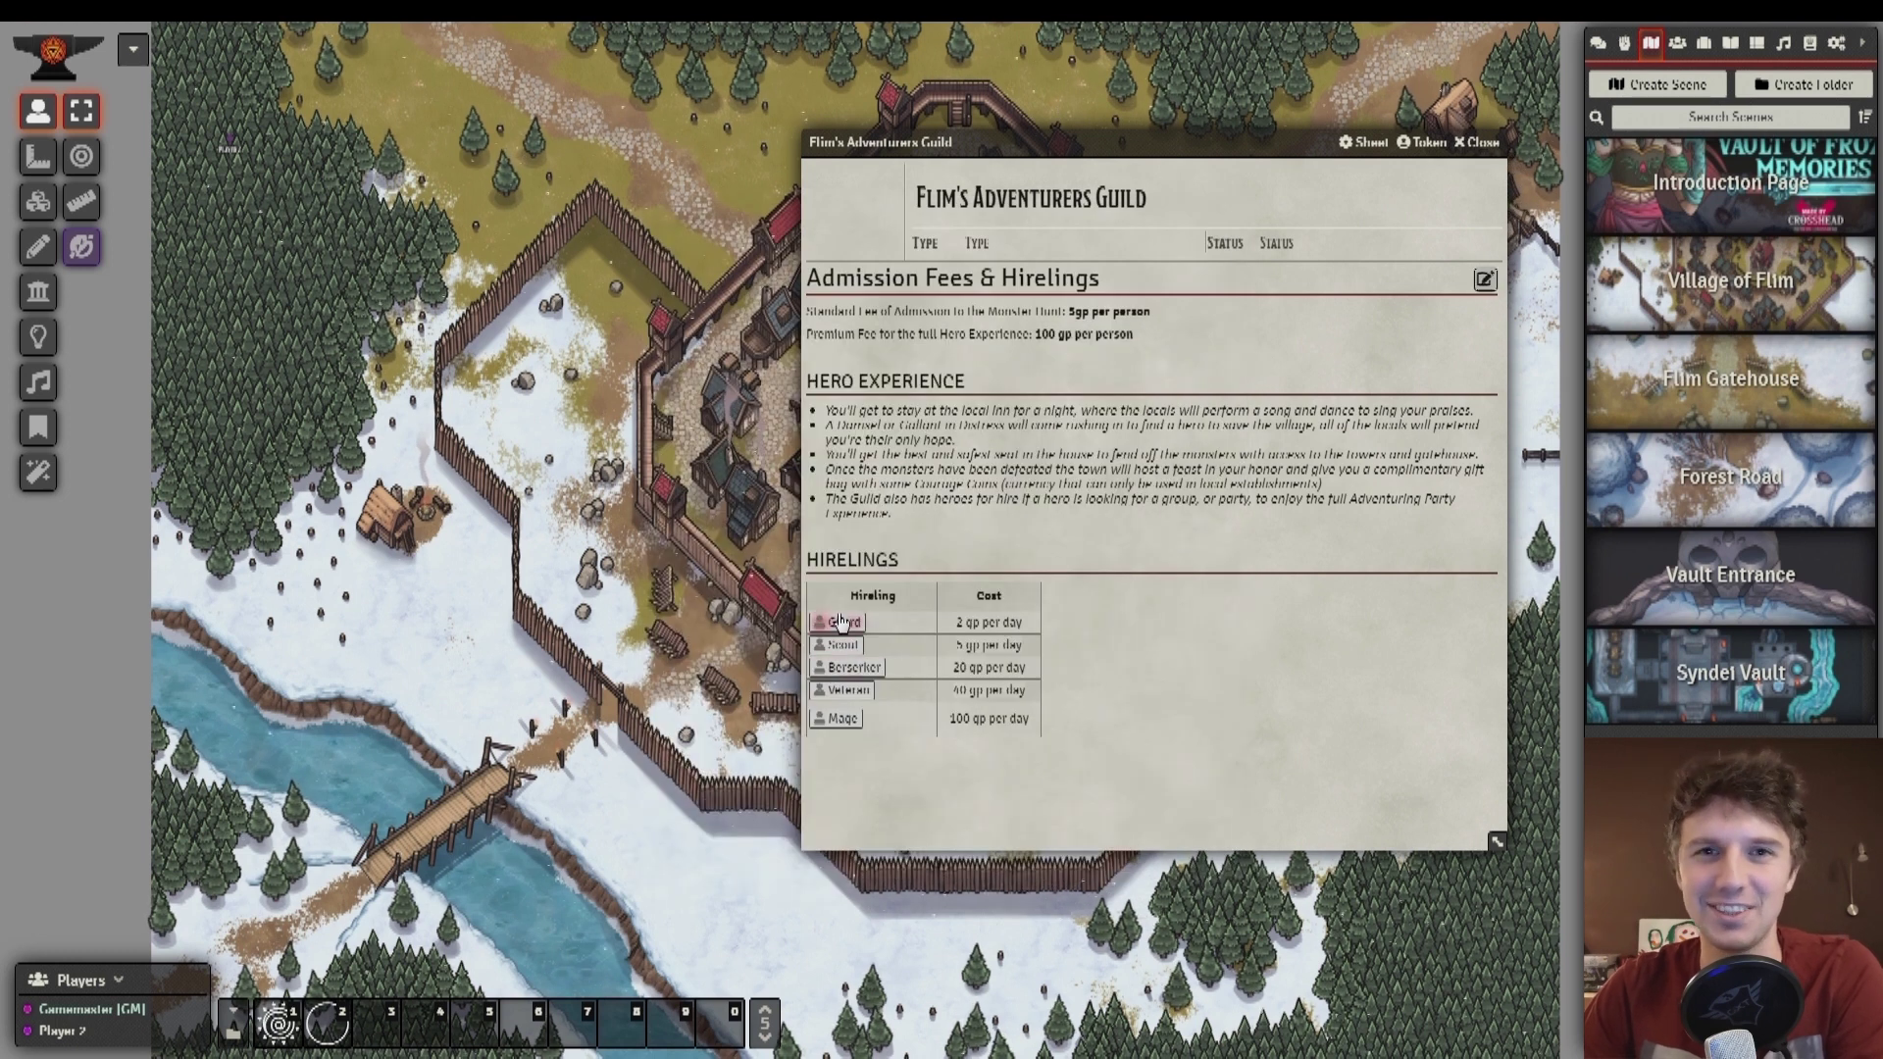
click(839, 644)
click(1205, 224)
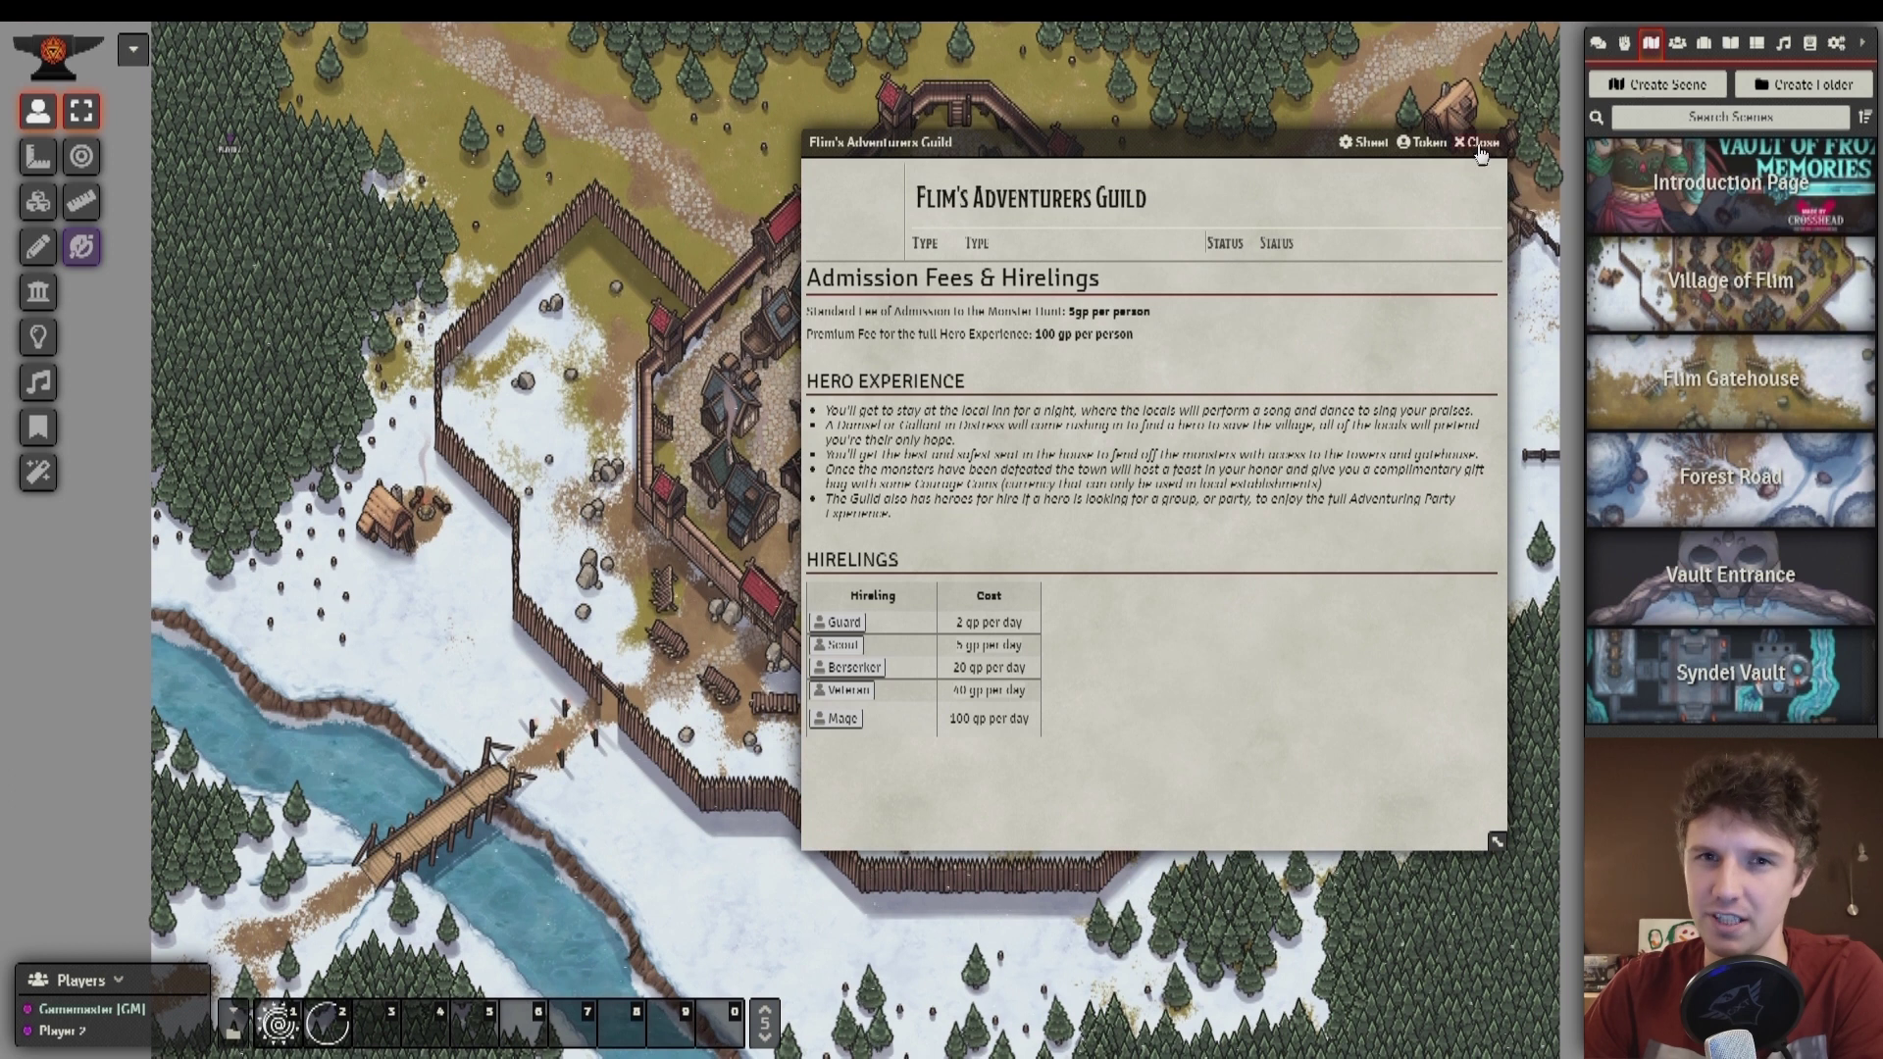
click(1481, 143)
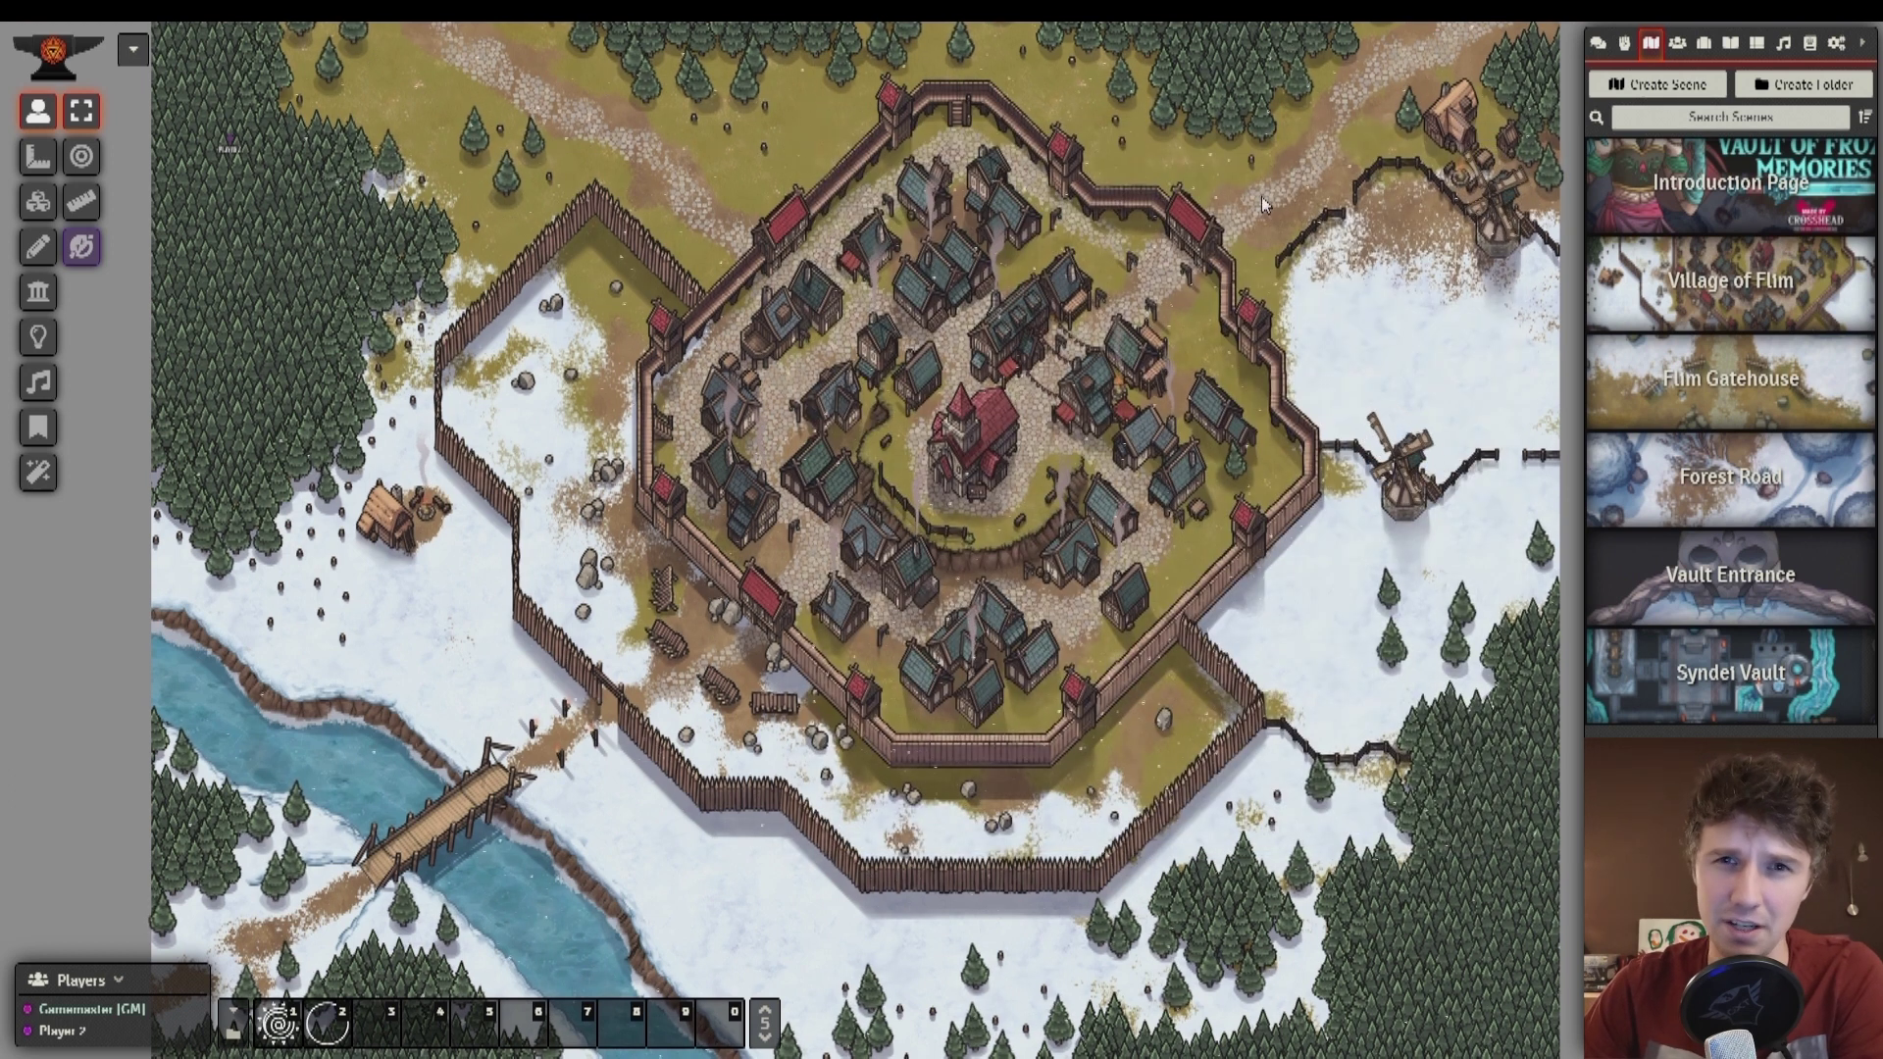
Switch the village scene's lighting to night and back to day with the hotbar macros.
click(316, 1032)
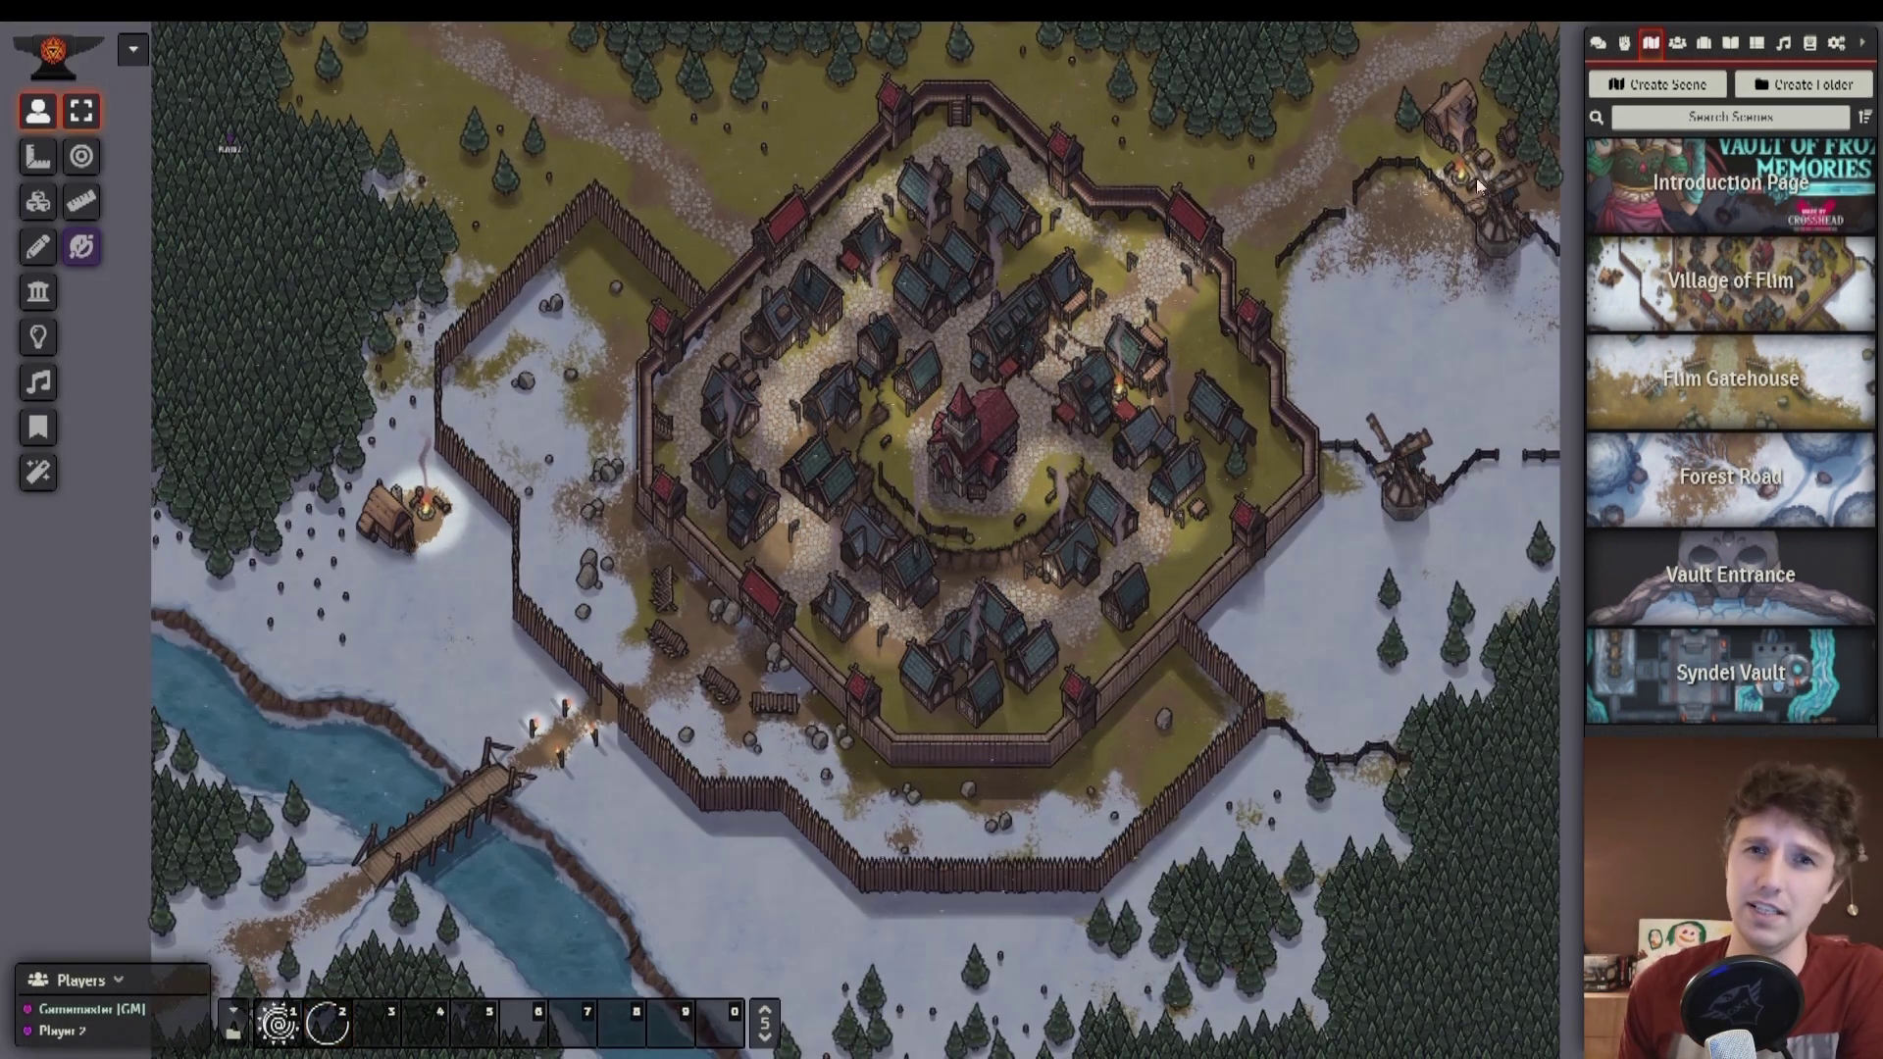
click(277, 1028)
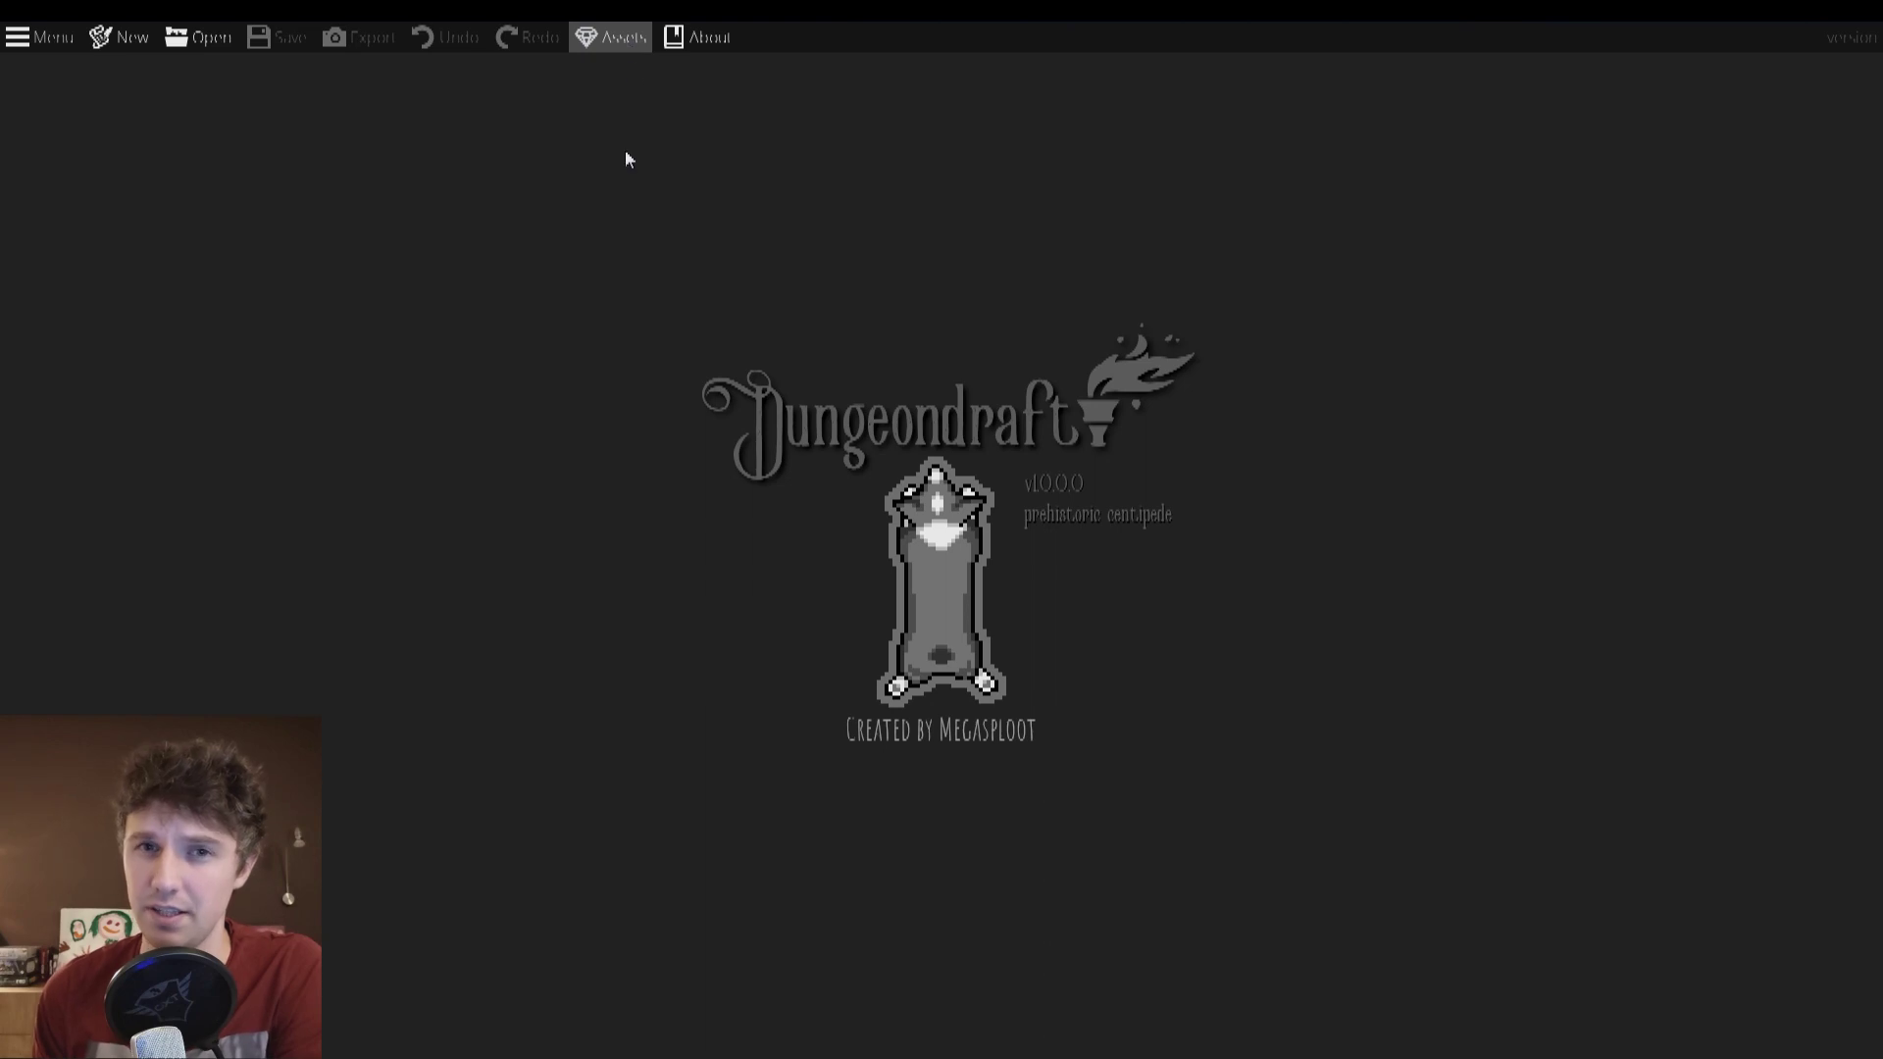
In Dungeondraft, accept the CHR - Town Maps custom asset pack and create a new map of 20 by 20 tiles.
click(627, 39)
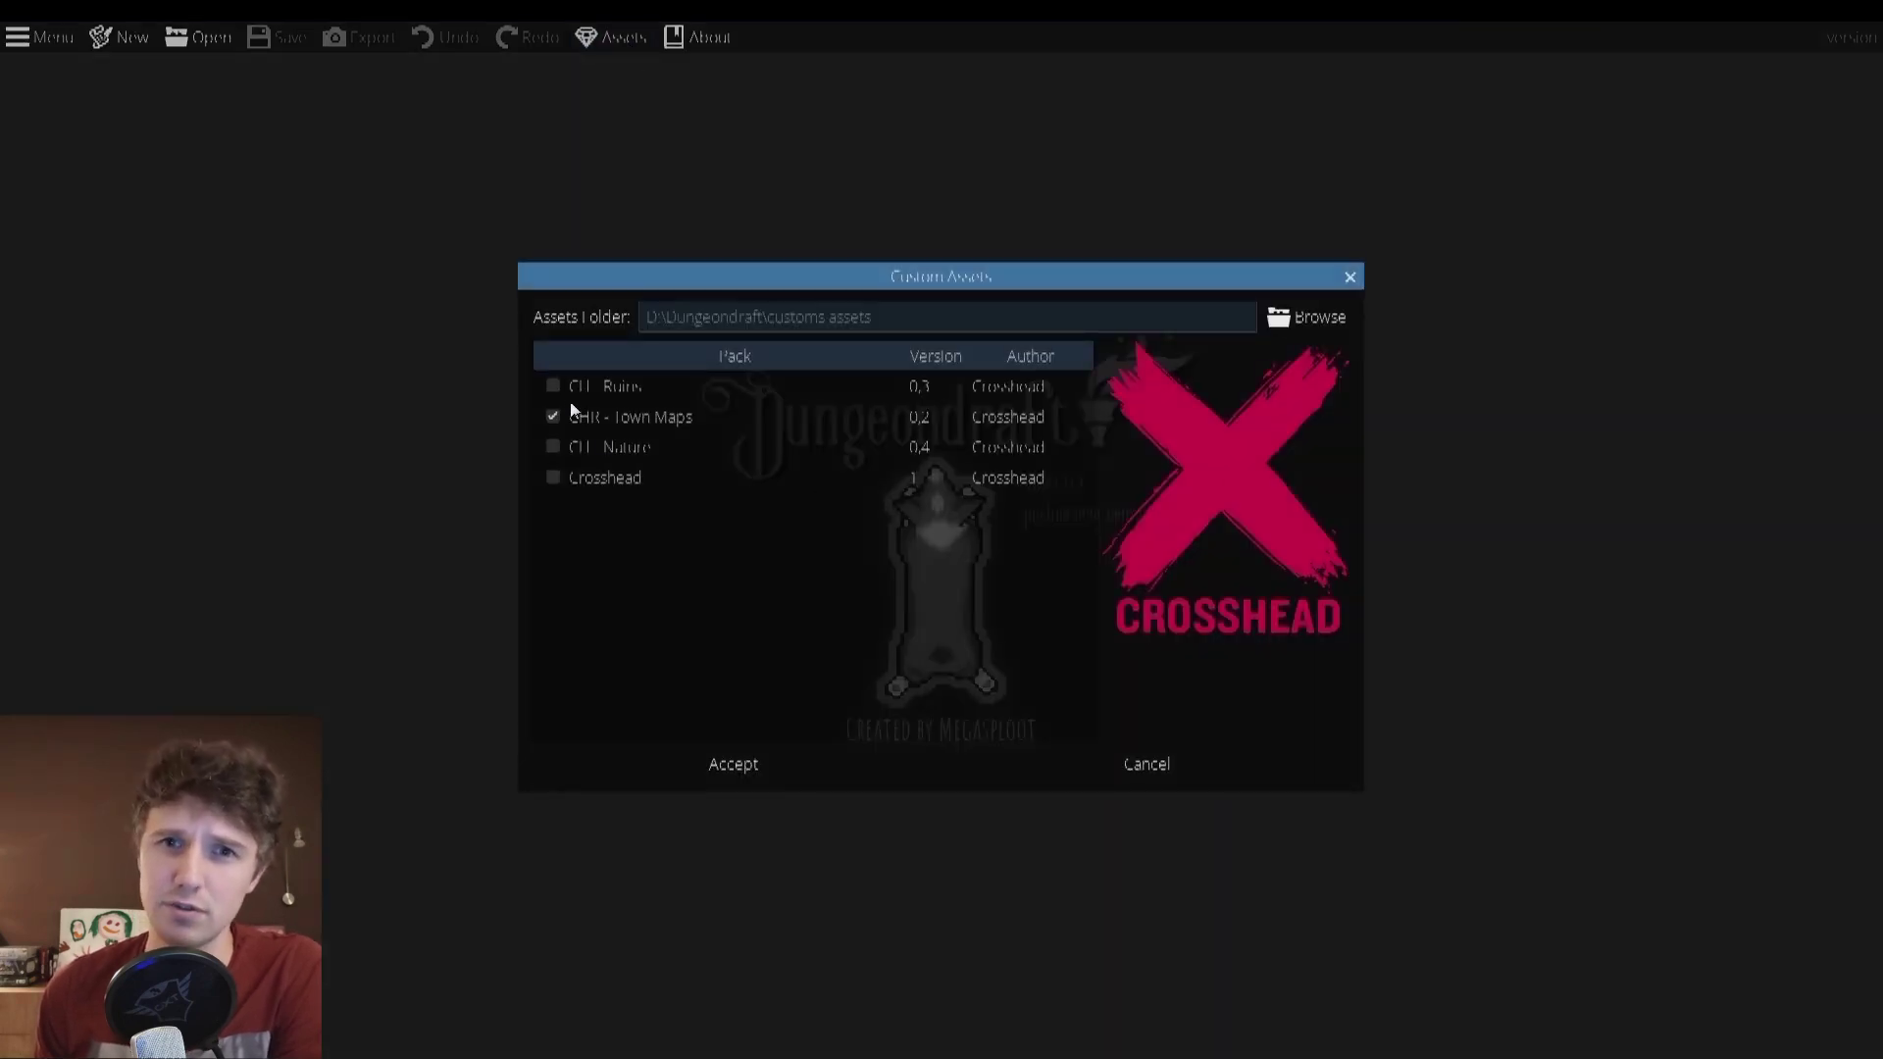
click(735, 765)
click(40, 38)
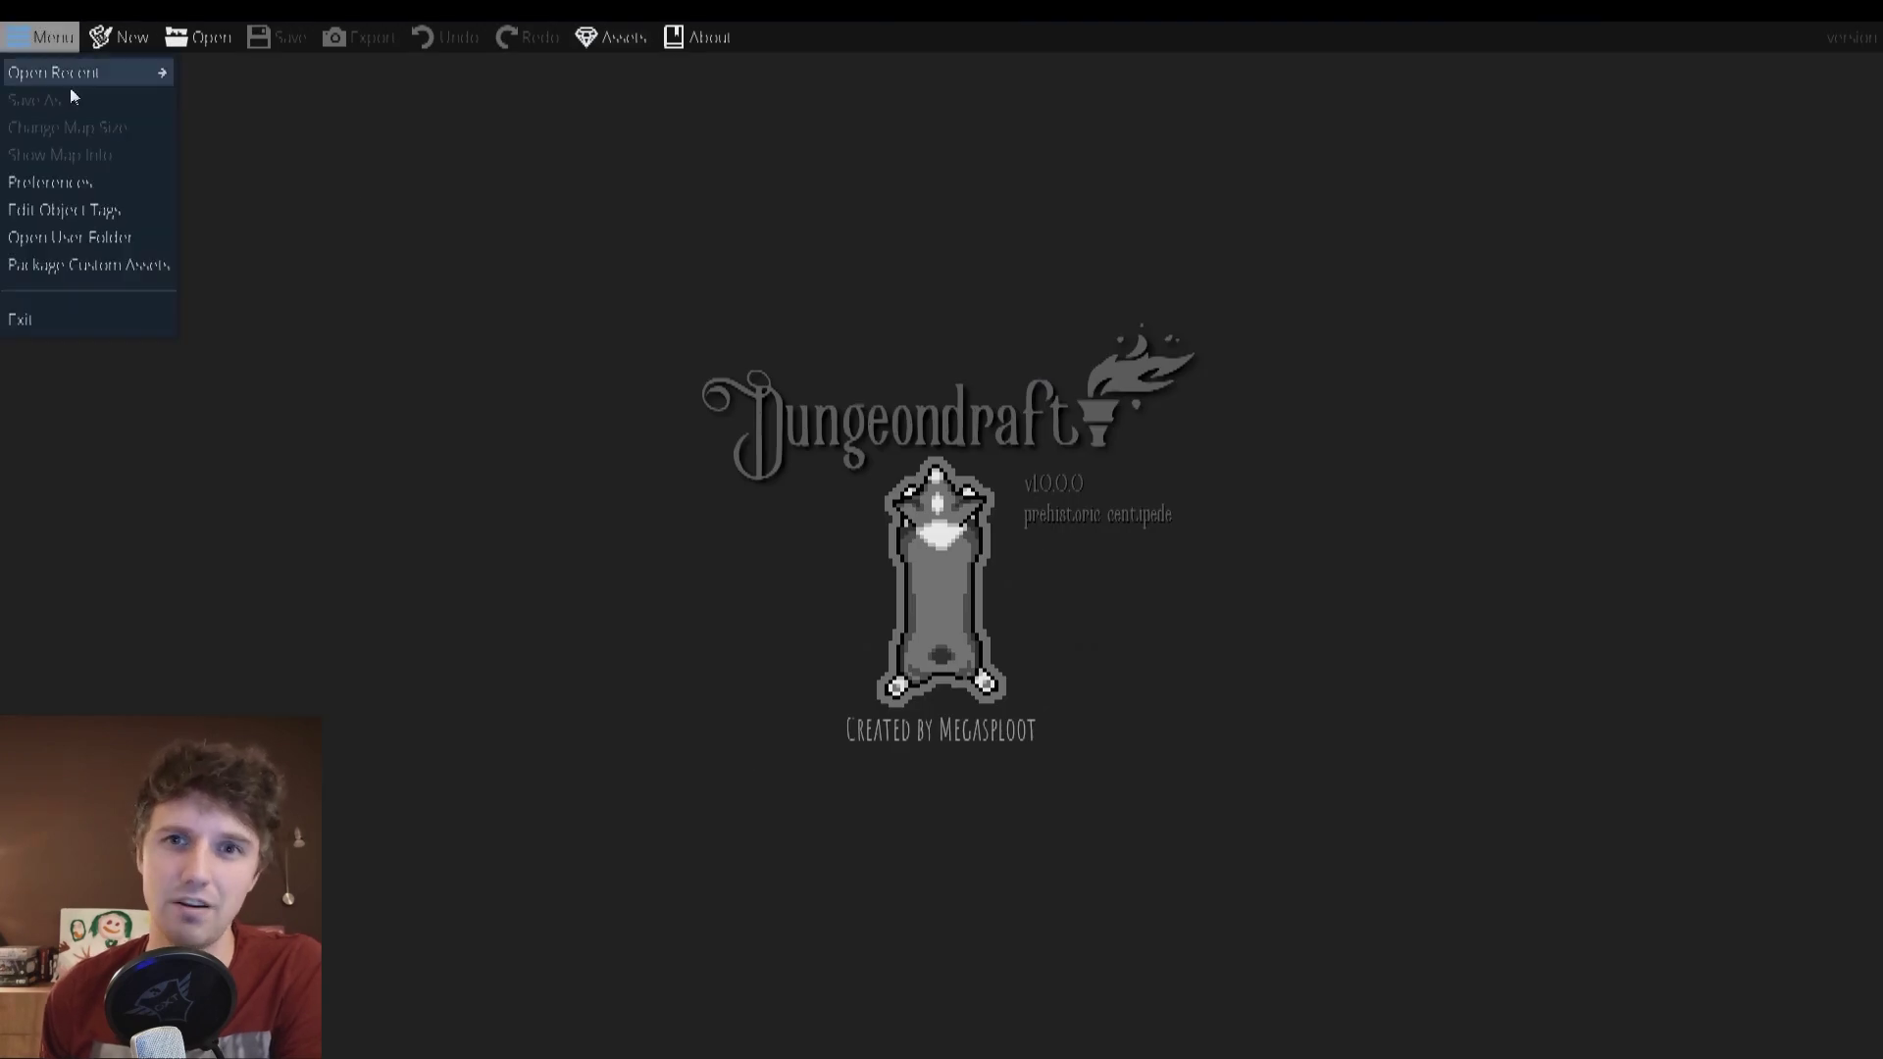
click(108, 39)
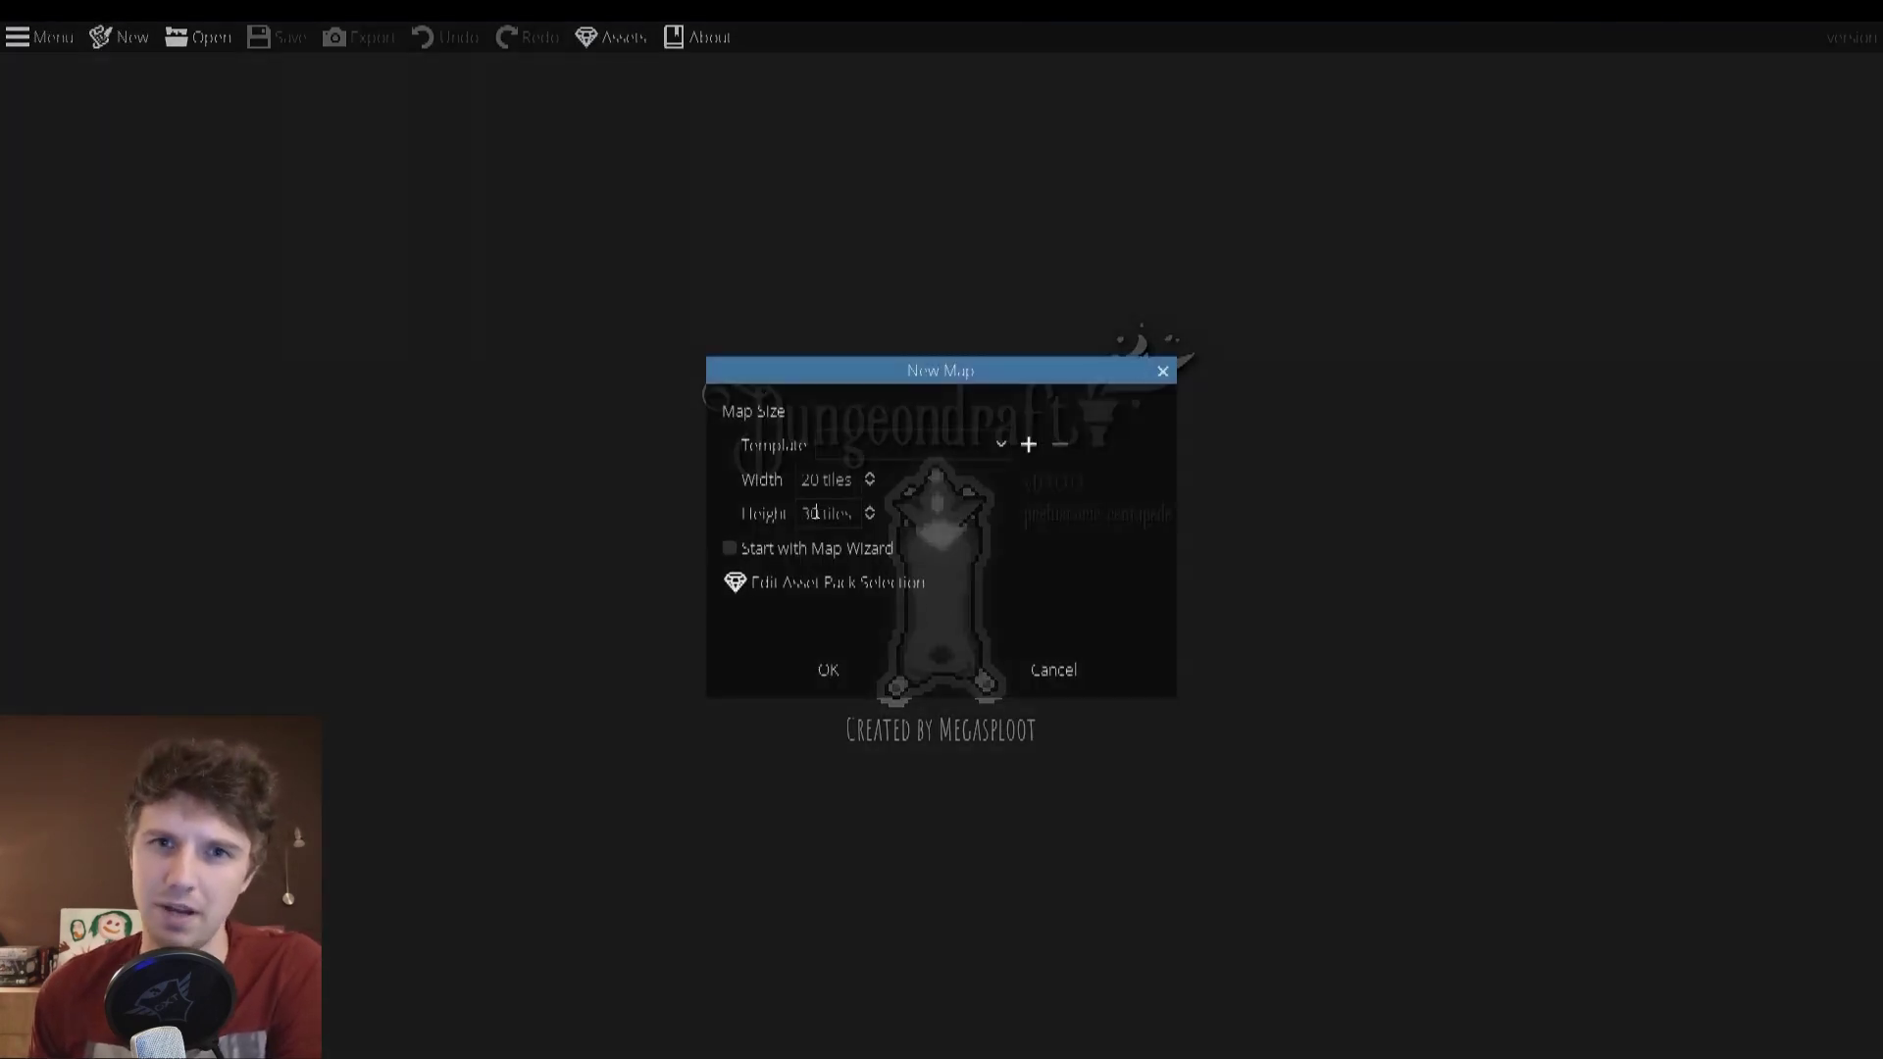
click(844, 681)
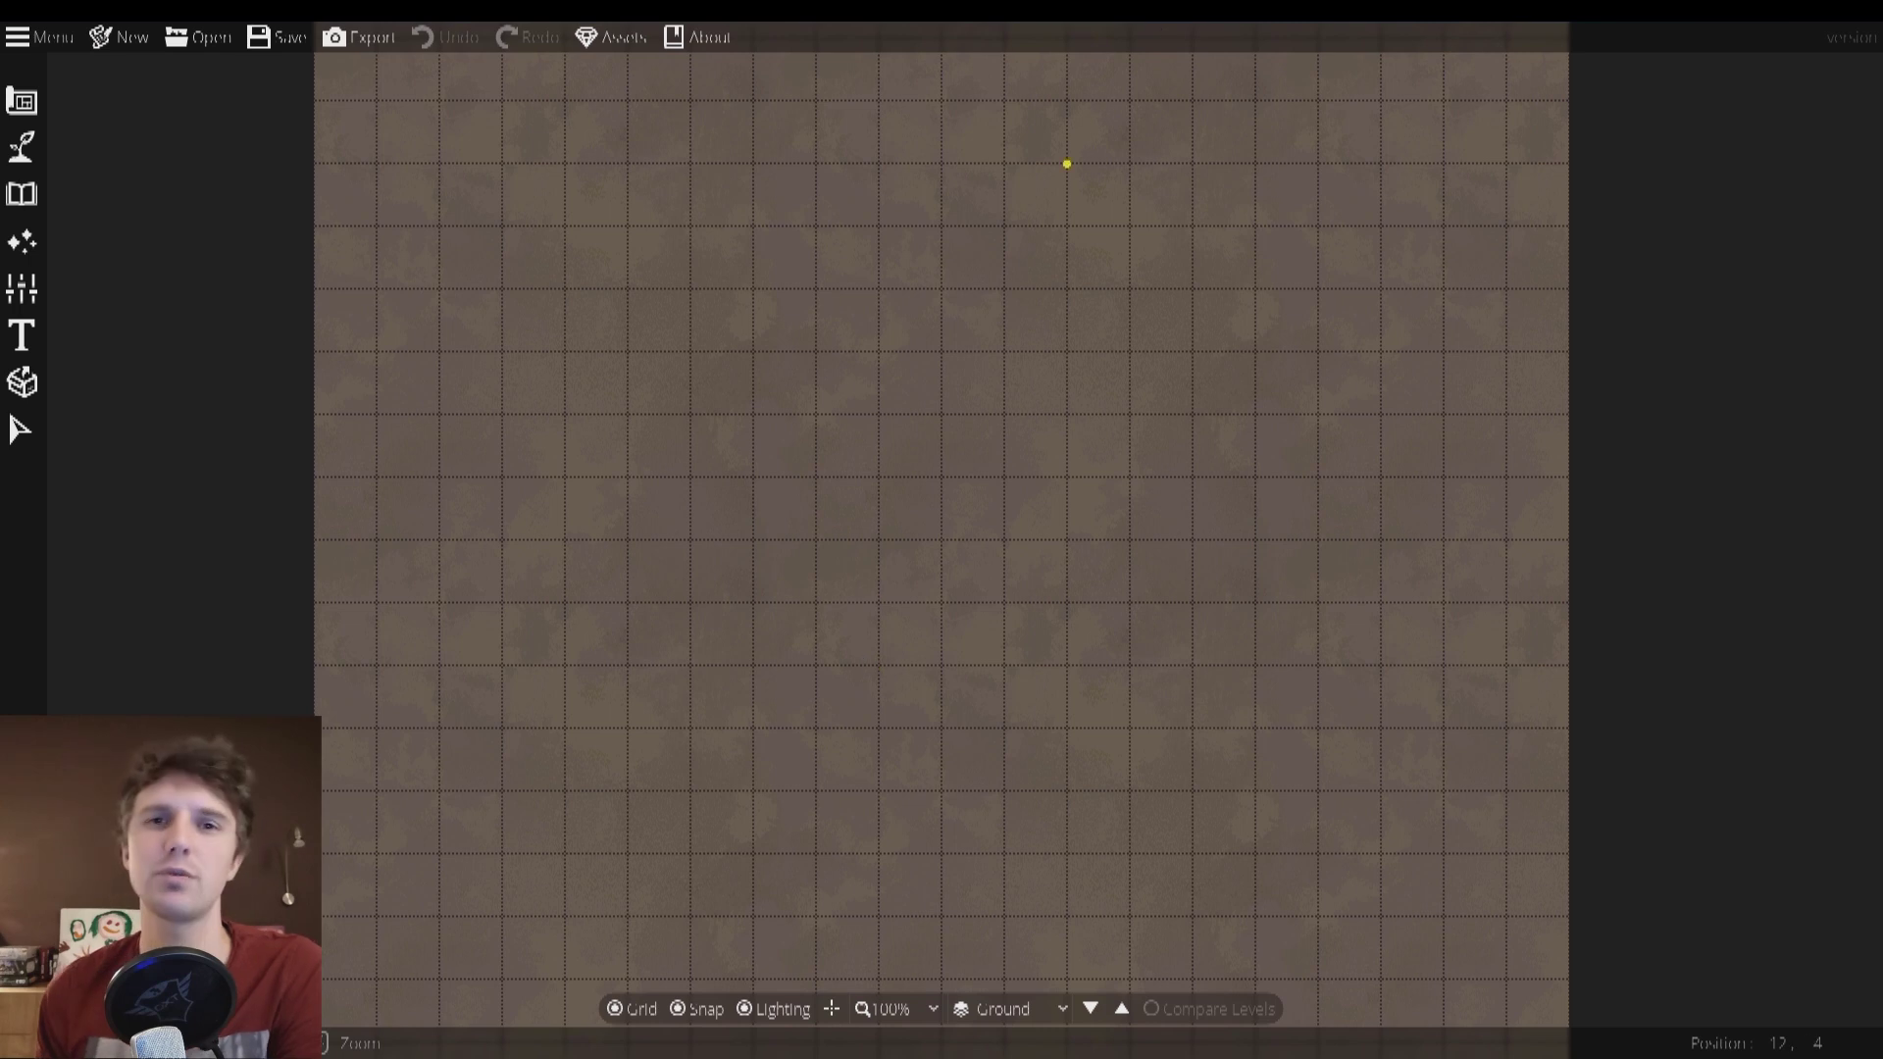
Turn off snapping and hide the grid on the new map.
scroll(898, 404, down, 1)
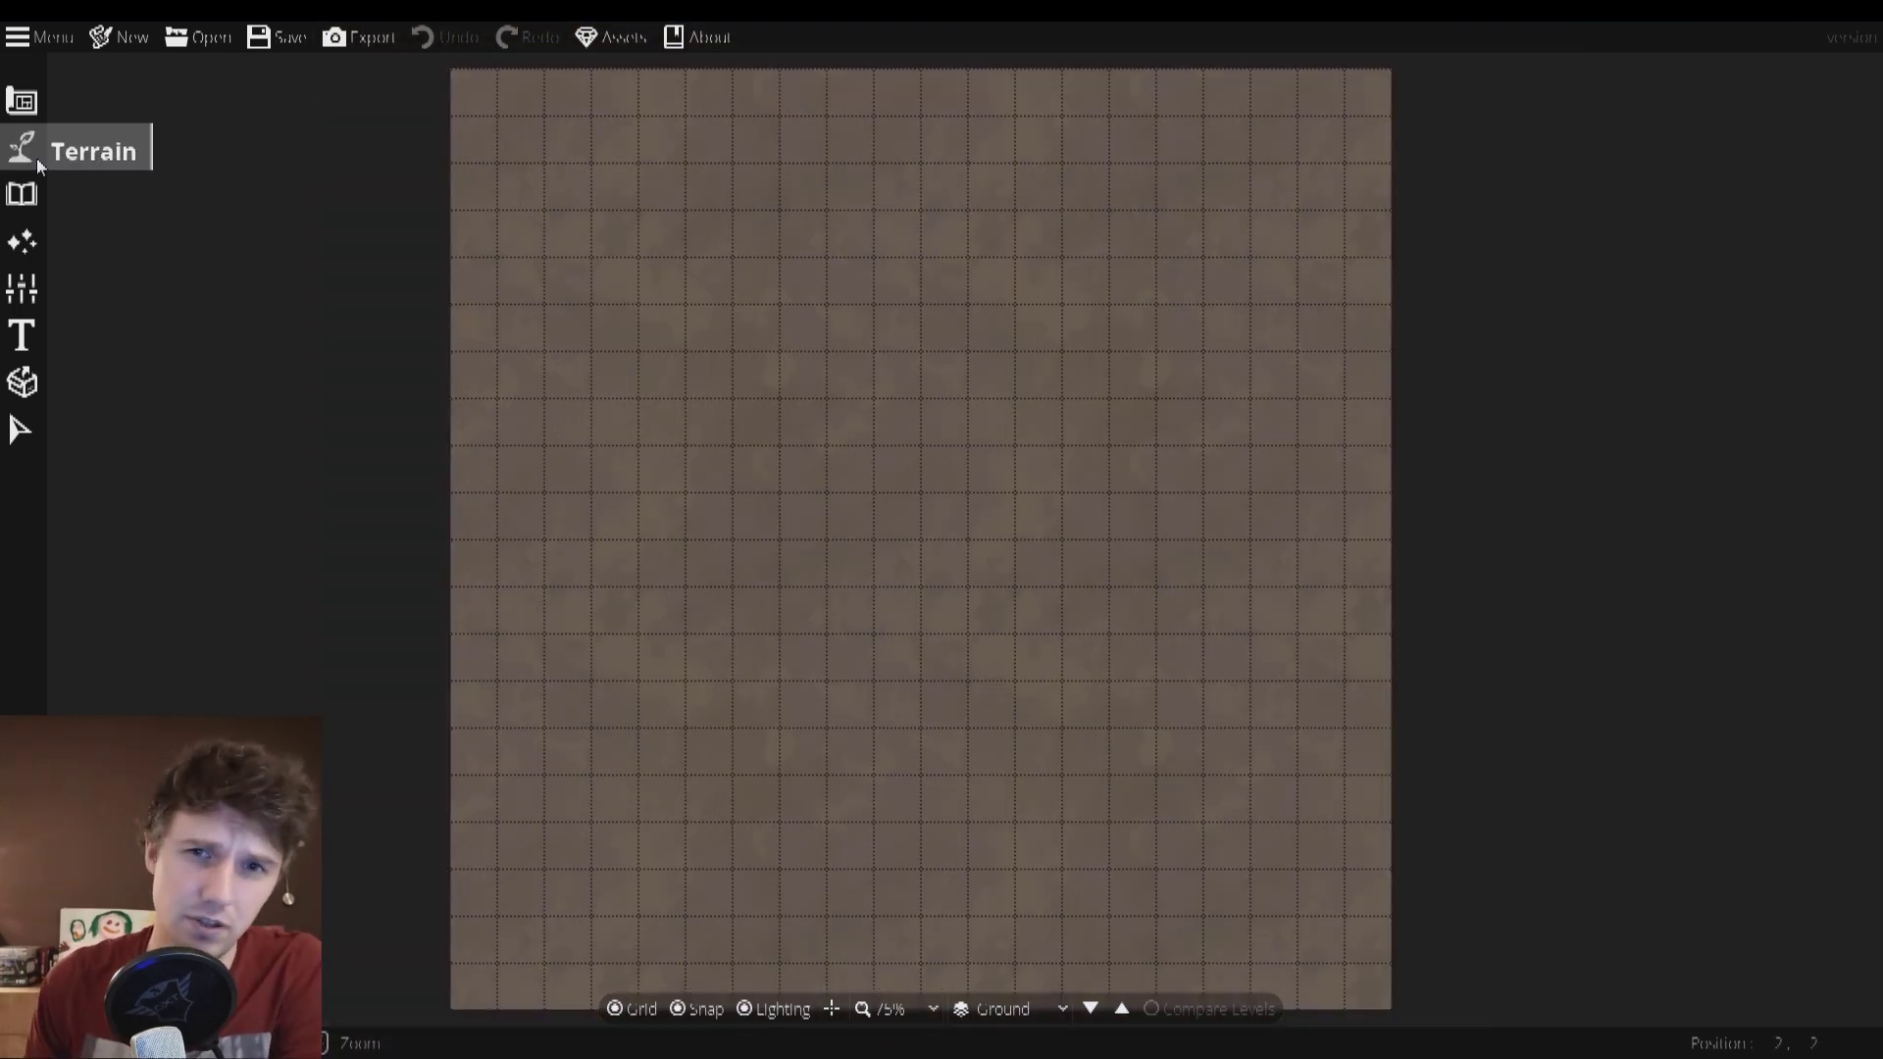
click(694, 1018)
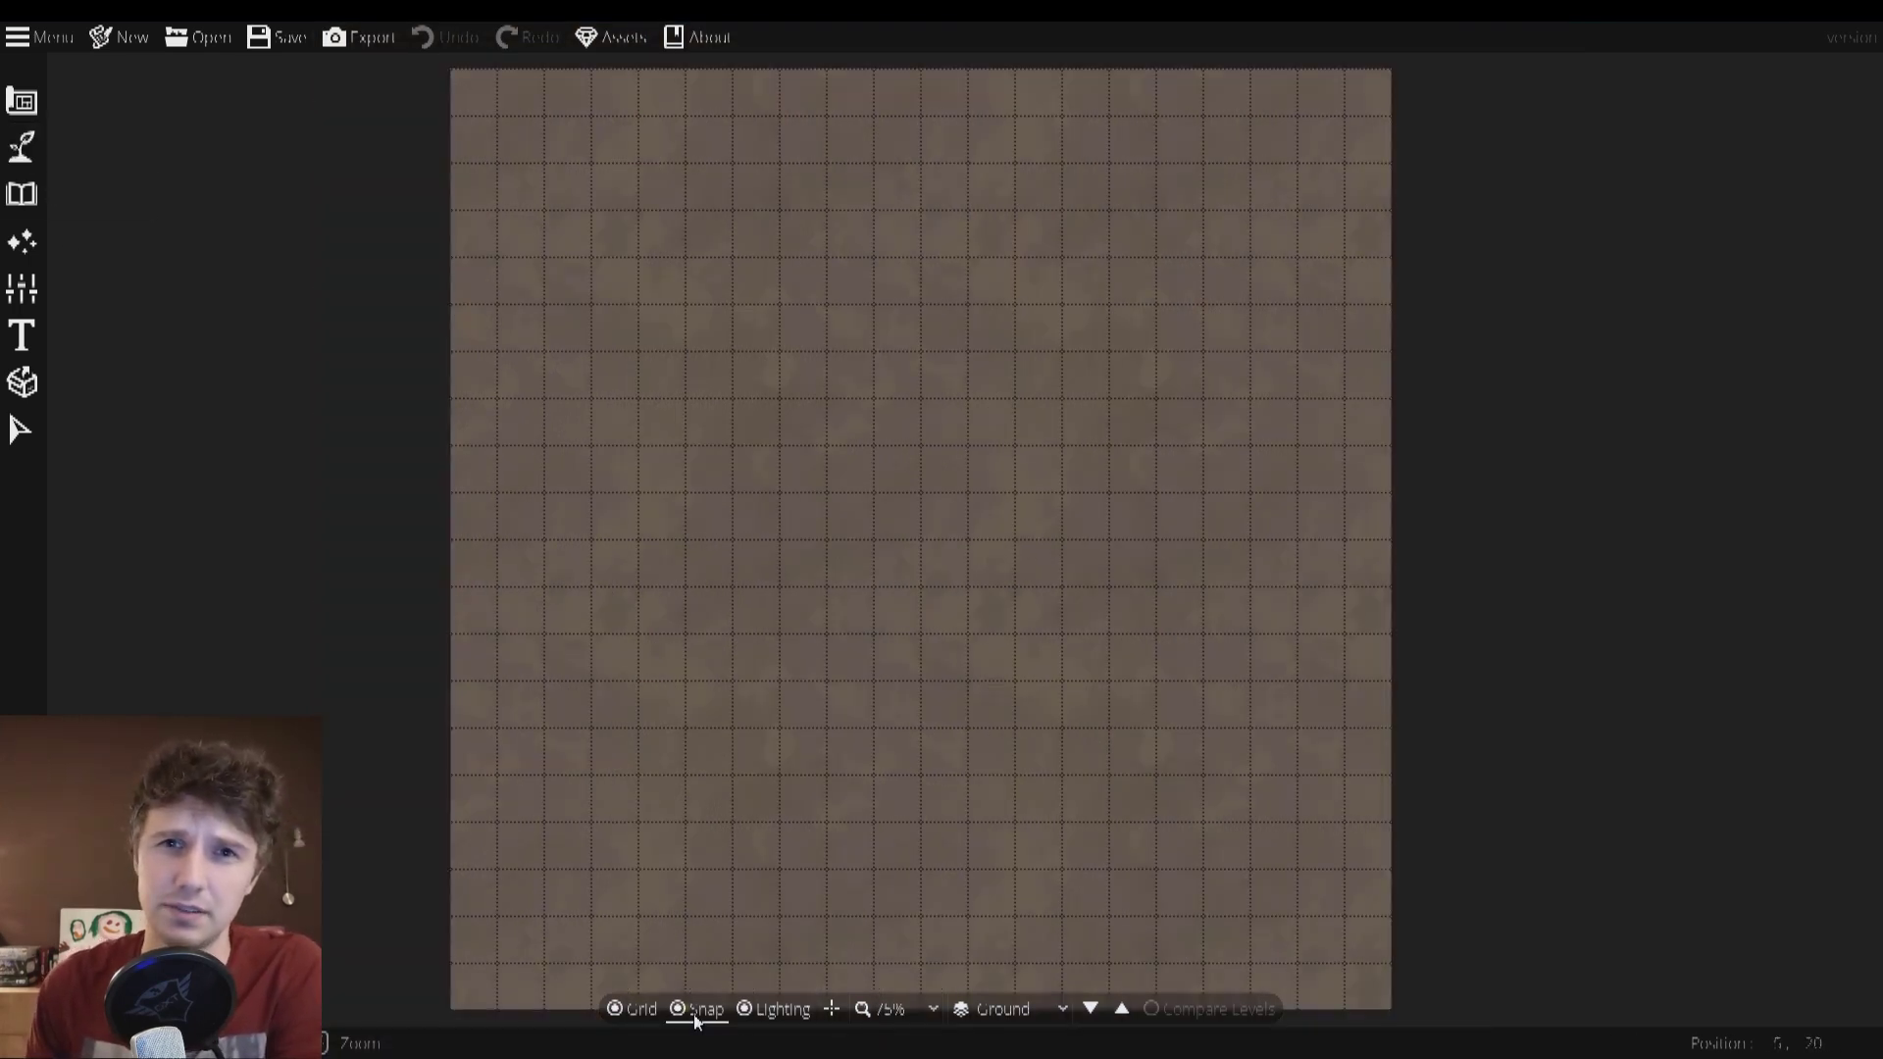
click(637, 1010)
click(637, 1011)
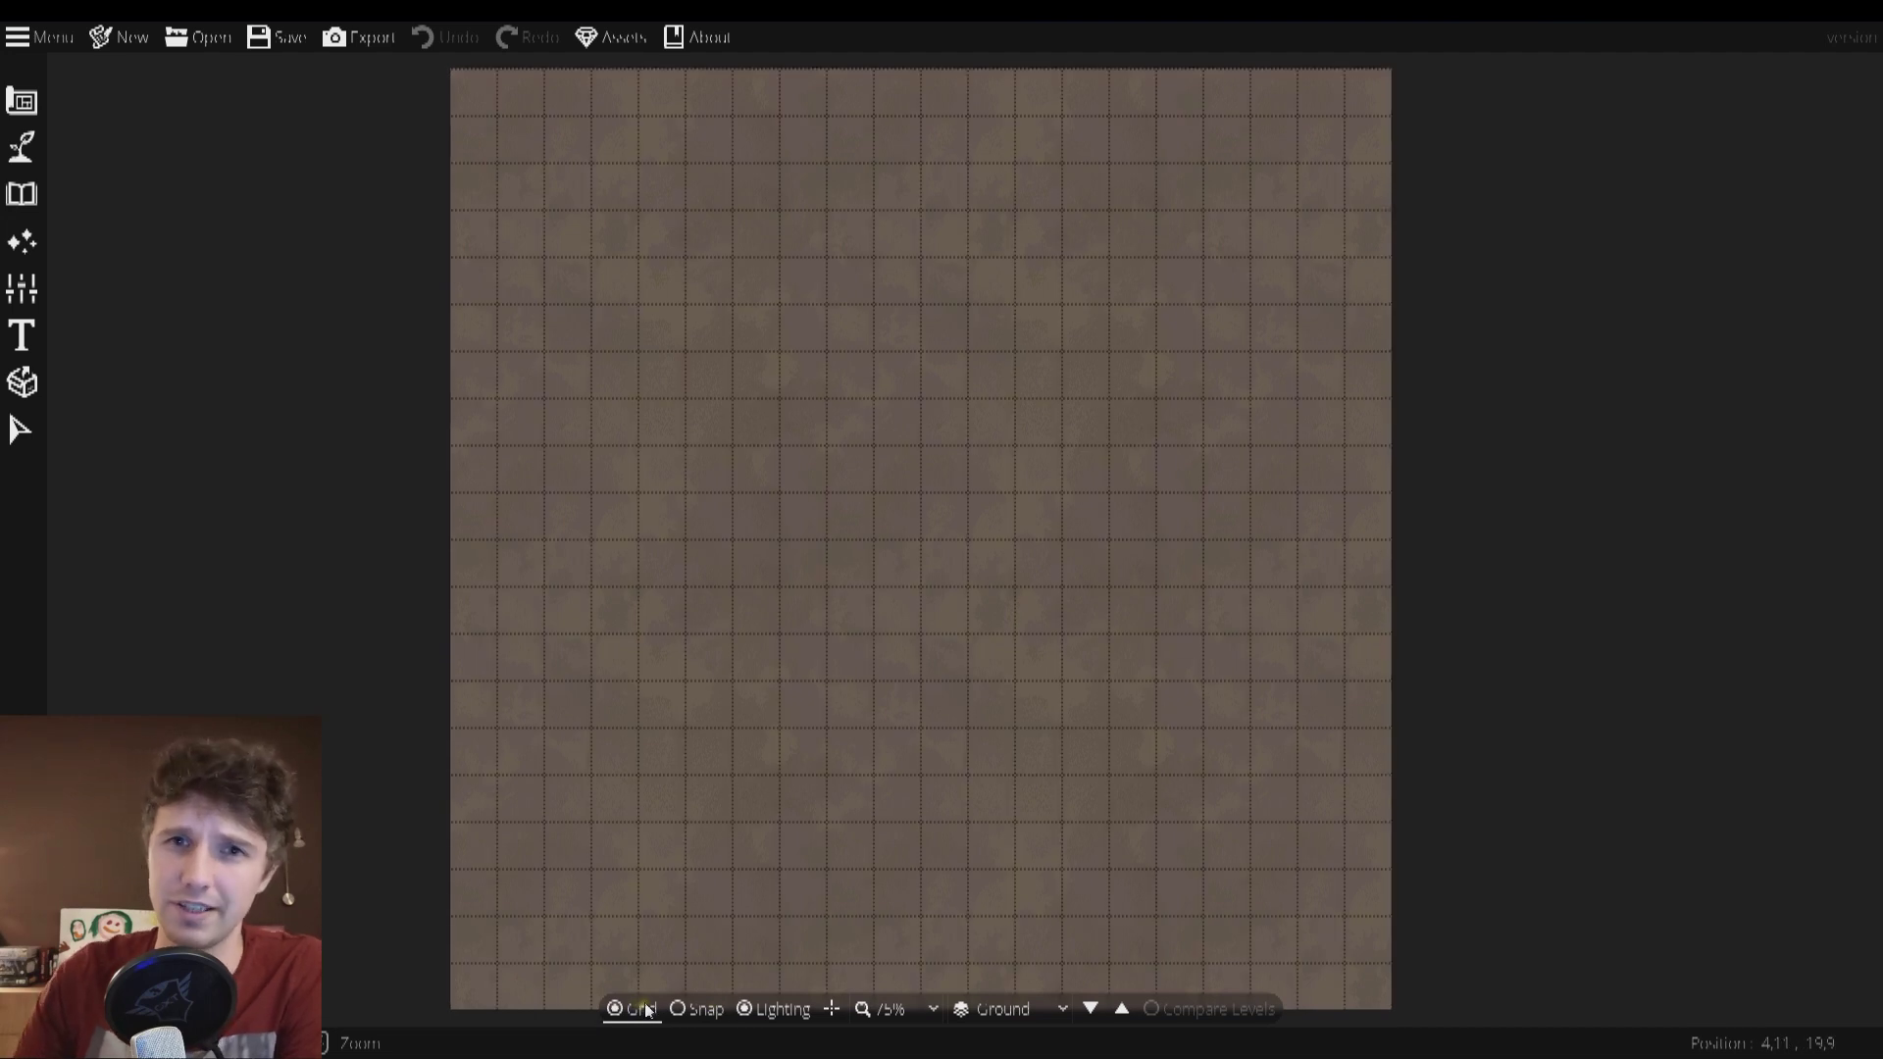
click(637, 1010)
With the Terrain Brush, replace the Terrain Dirt slot with Chr Dirt as the map's base ground.
click(22, 193)
click(21, 146)
click(117, 140)
click(114, 153)
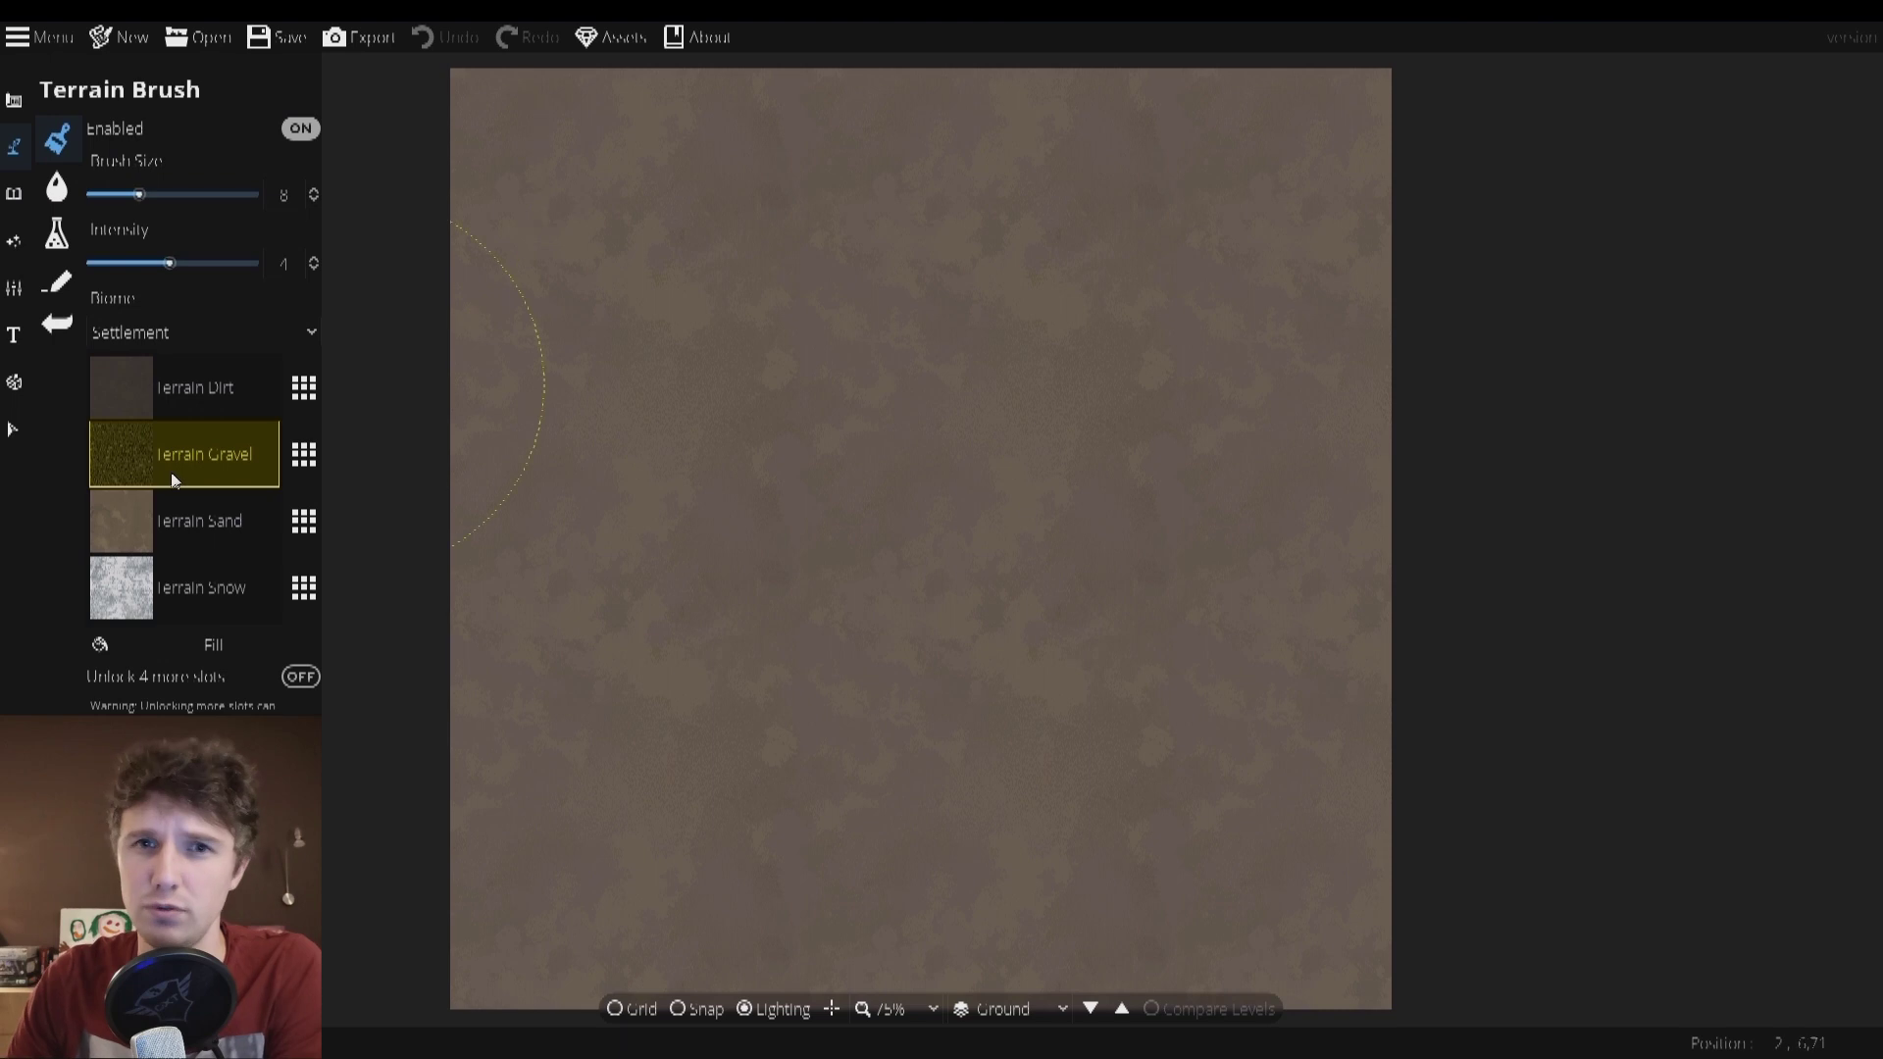
click(303, 389)
scroll(532, 702, down, 3)
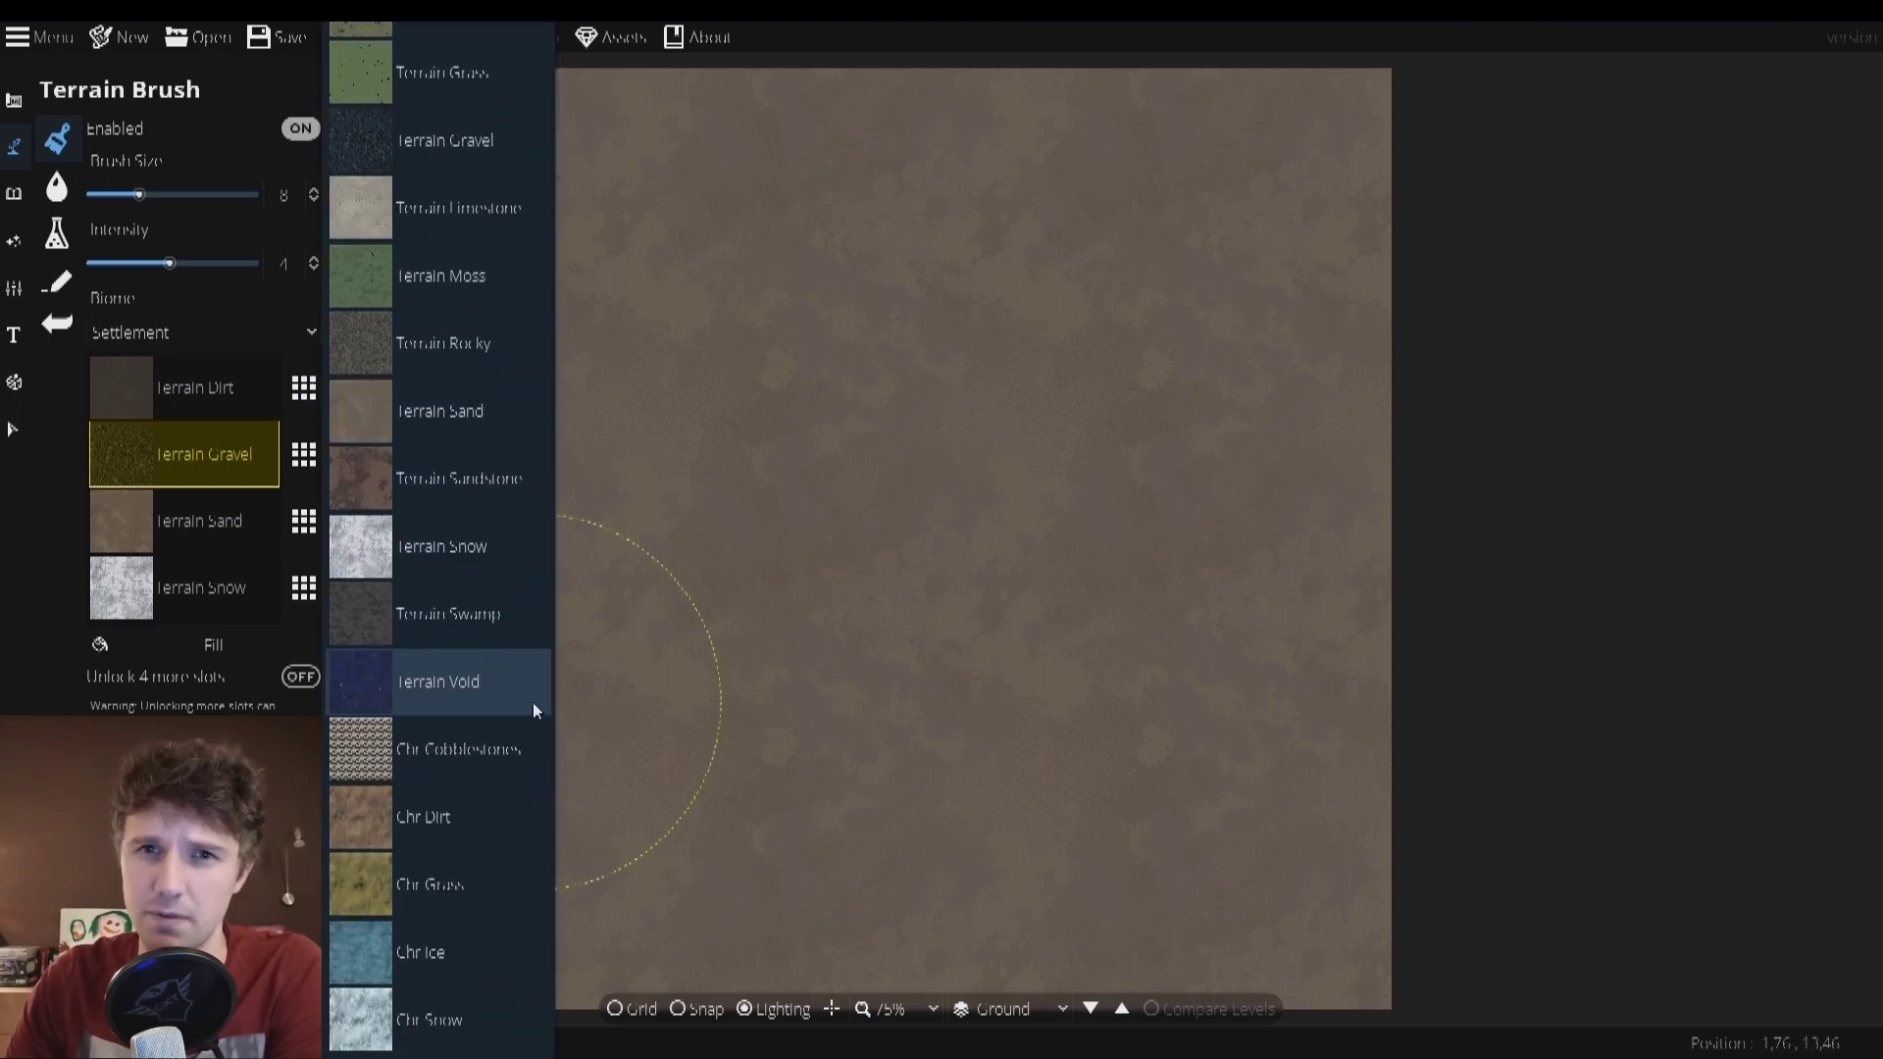
click(424, 834)
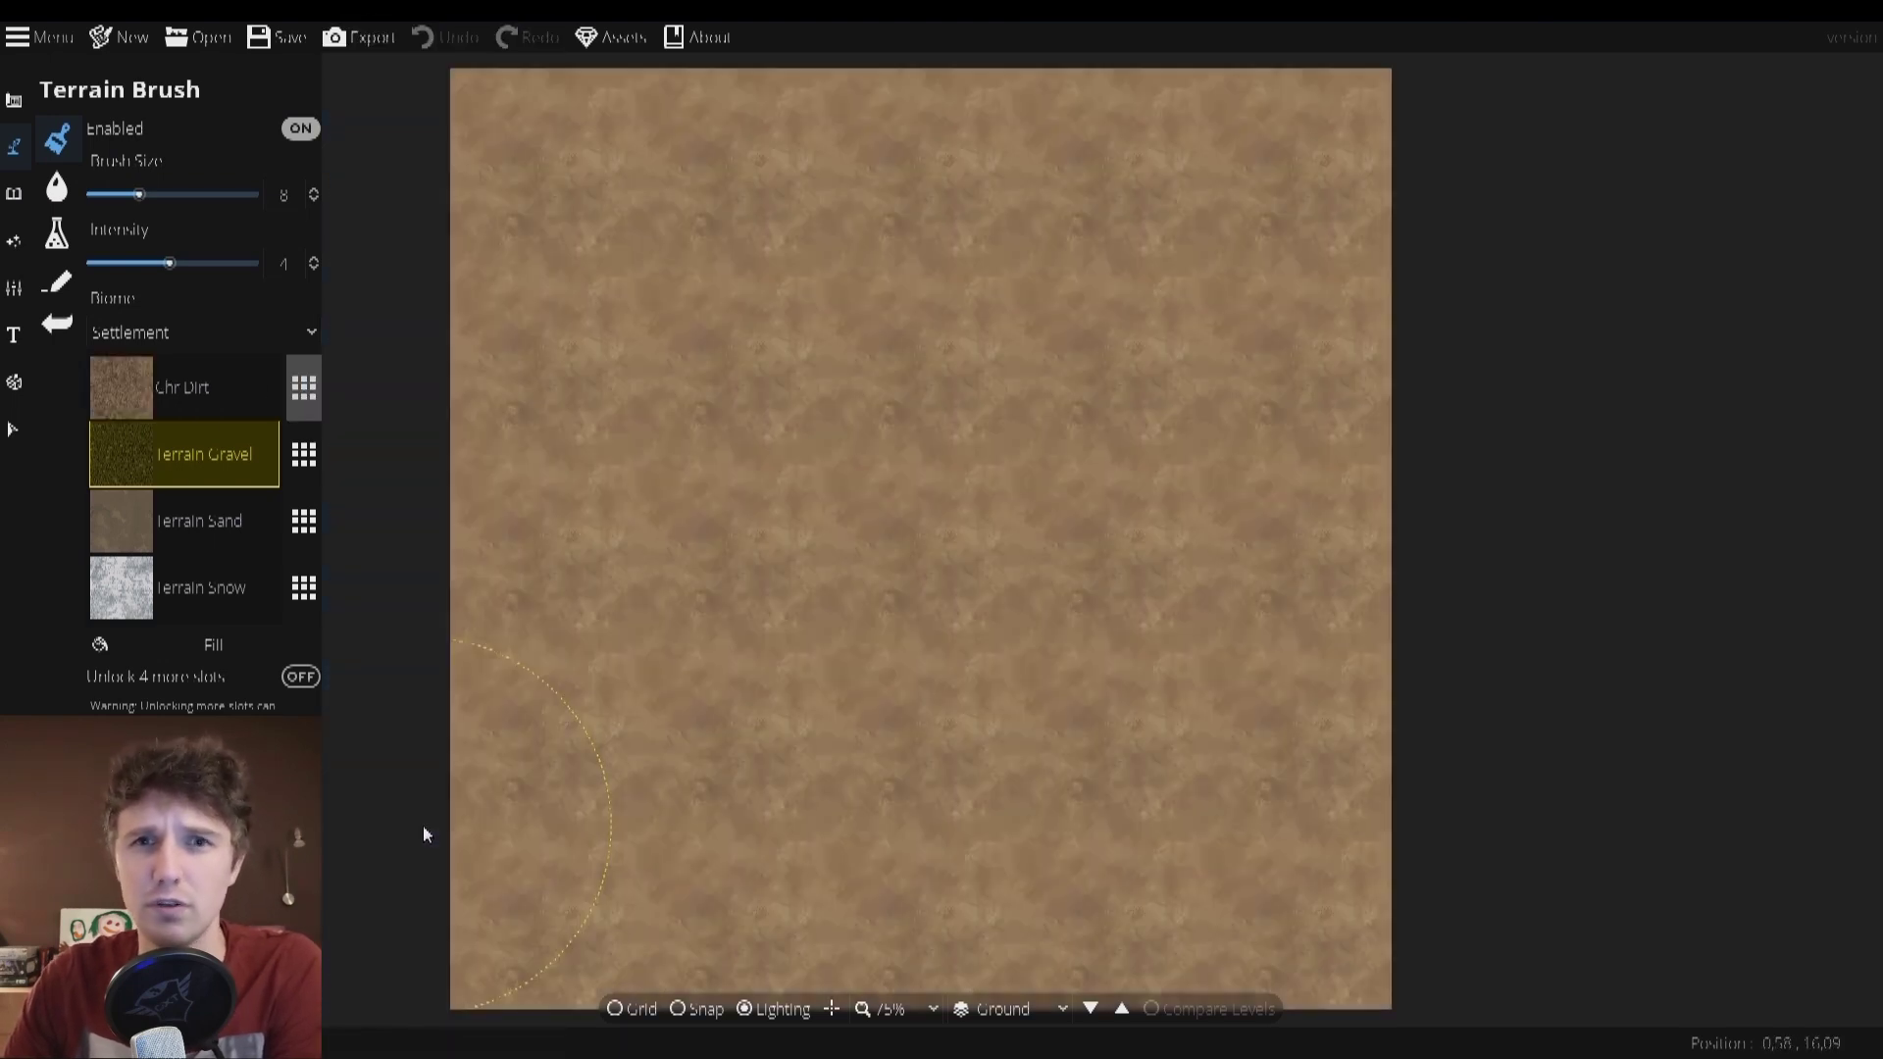
Replace the Terrain Gravel slot with Chr Grass and paint a large round grass area in the middle of the map.
click(303, 388)
click(429, 1046)
mouse_move(1039, 609)
mouse_down()
mouse_move(735, 559)
mouse_move(854, 342)
mouse_move(887, 727)
mouse_move(592, 509)
mouse_move(1180, 568)
mouse_move(1096, 829)
mouse_move(1157, 706)
mouse_up()
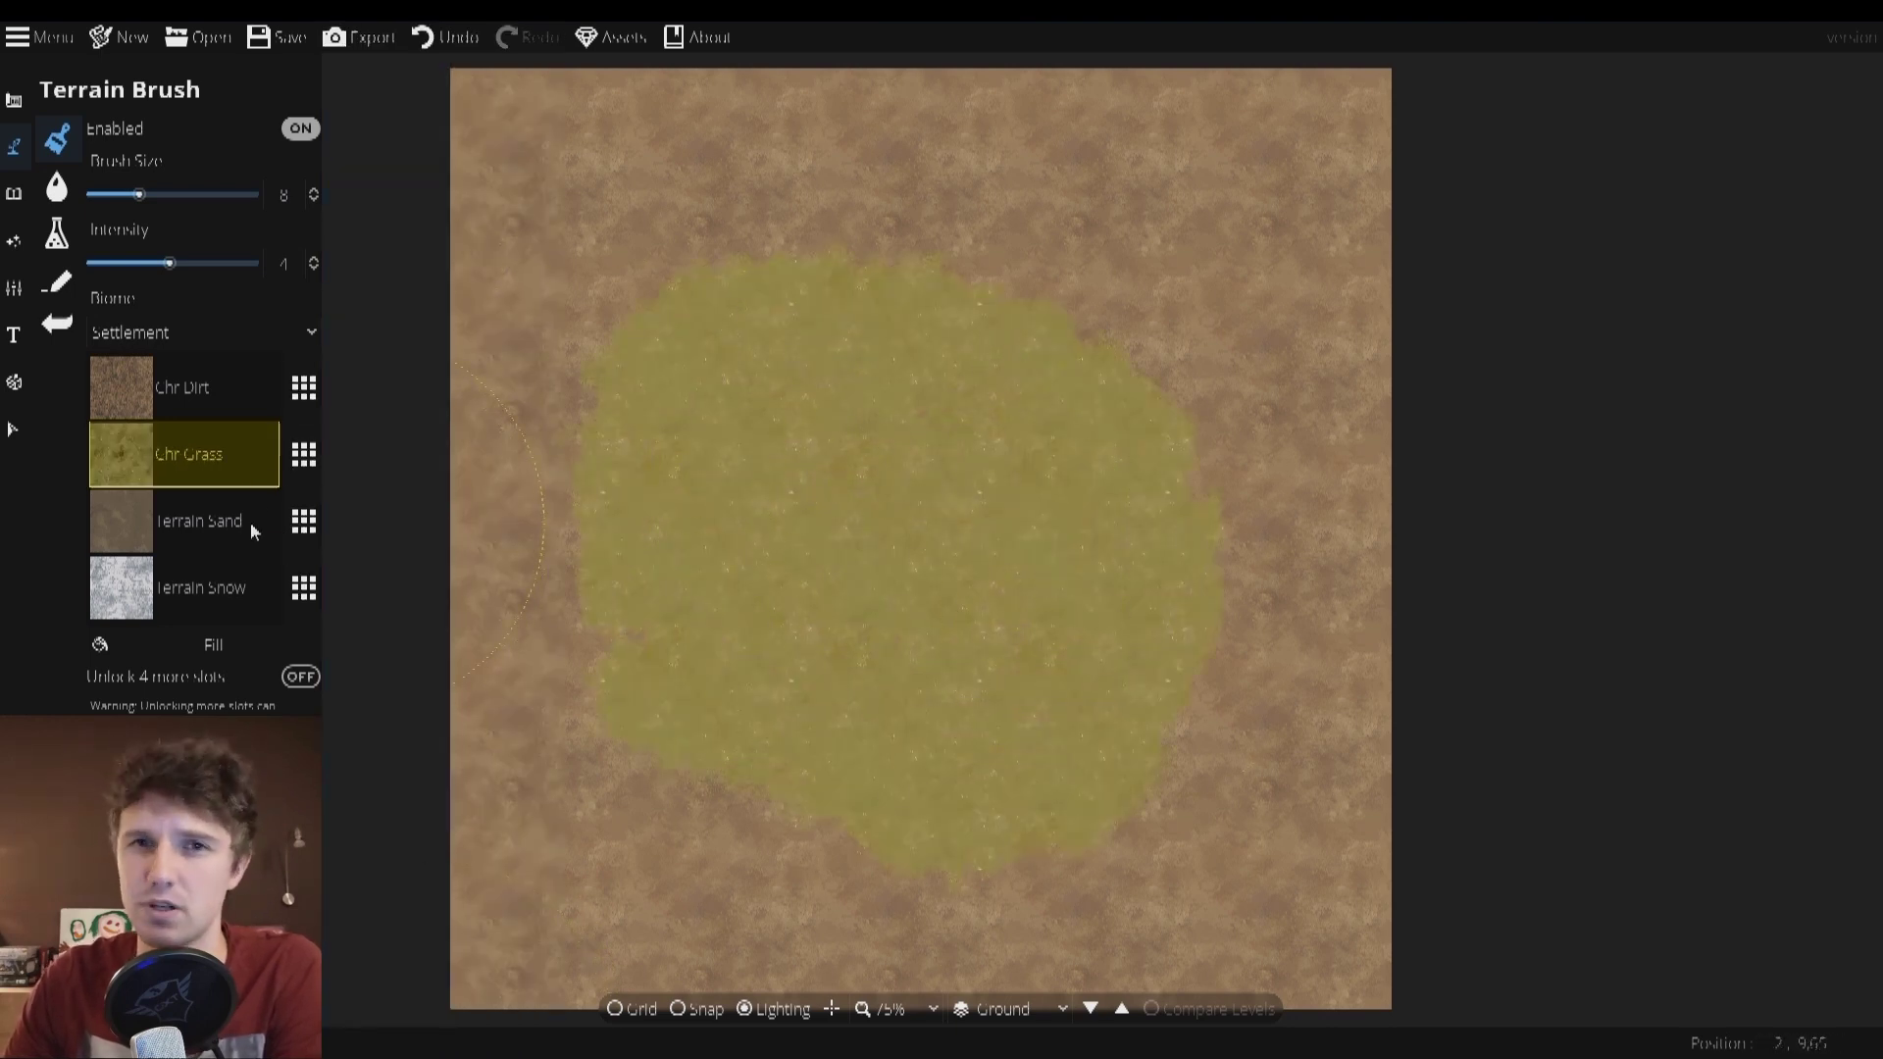
Replace the Terrain Sand slot with Chr Snow and paint snow along the map's western side around the grass.
click(252, 524)
click(303, 520)
click(438, 1032)
mouse_move(515, 910)
mouse_down()
mouse_move(702, 977)
mouse_move(416, 828)
mouse_move(363, 478)
mouse_move(403, 647)
mouse_move(655, 896)
mouse_move(856, 970)
mouse_move(419, 1018)
mouse_move(406, 949)
mouse_move(560, 877)
mouse_move(462, 640)
mouse_move(422, 317)
mouse_move(523, 171)
mouse_up()
drag(676, 83, 588, 324)
Replace the Terrain Snow slot with Chr Cobblestones and paint a cobblestone patch over the snow spot in the grass's center.
click(304, 587)
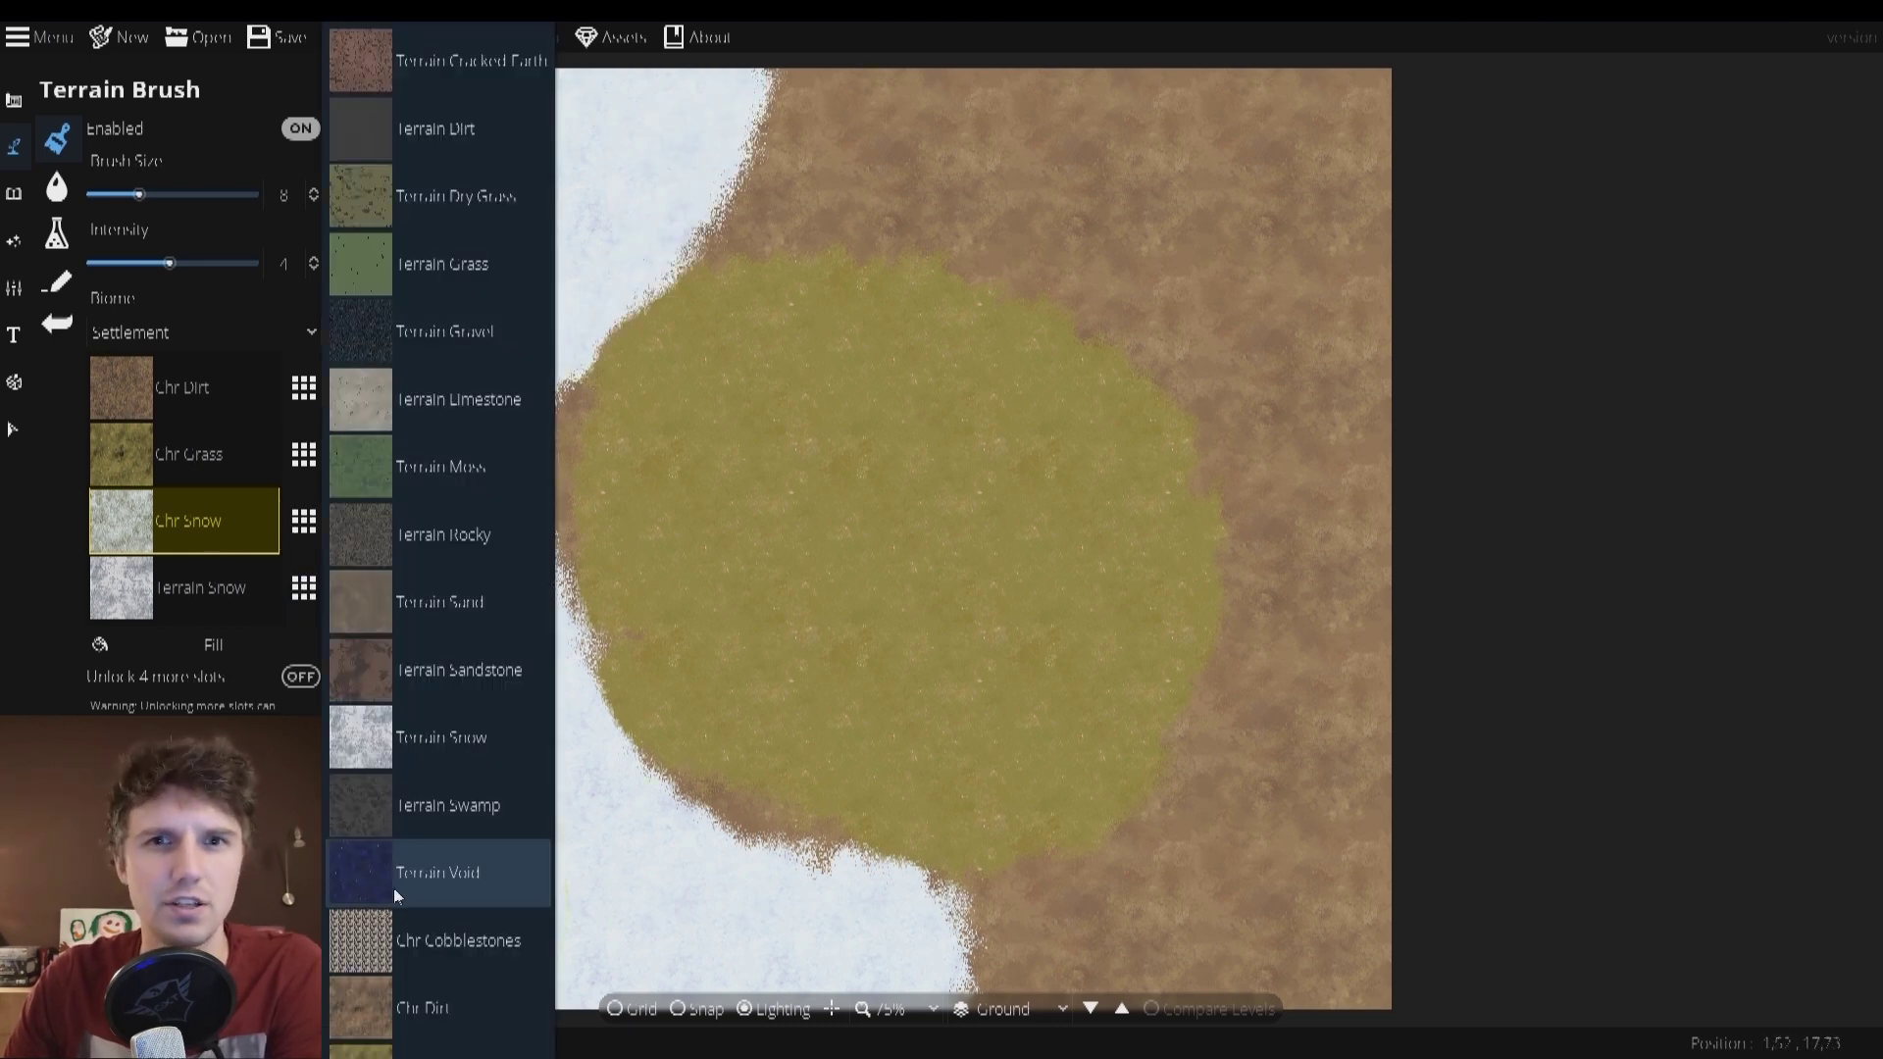
scroll(431, 903, down, 5)
click(455, 740)
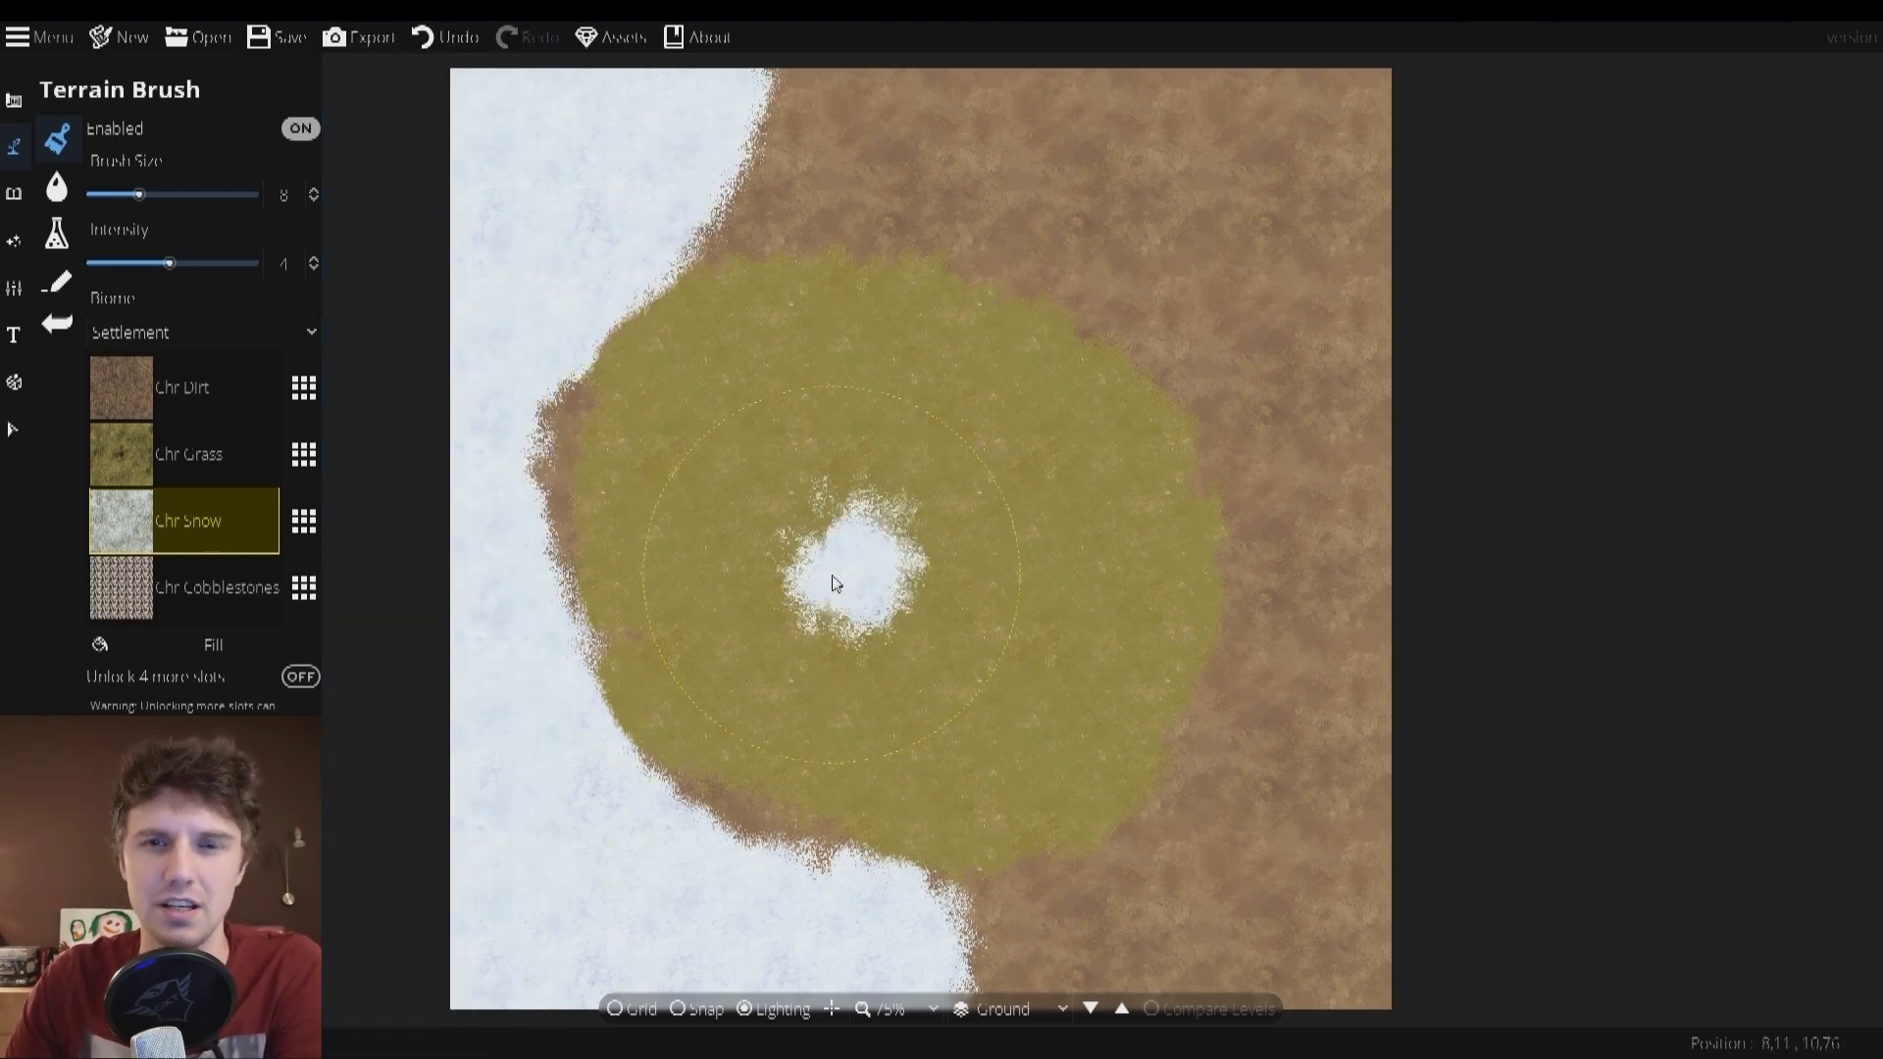
click(265, 593)
mouse_move(819, 604)
mouse_down()
mouse_move(820, 553)
mouse_move(902, 539)
mouse_up()
Extend the cobblestone patch with a smaller brush and paint Chr Grass back over its middle and eastern parts.
scroll(903, 573, down, 6)
scroll(833, 597, up, 4)
scroll(833, 597, down, 2)
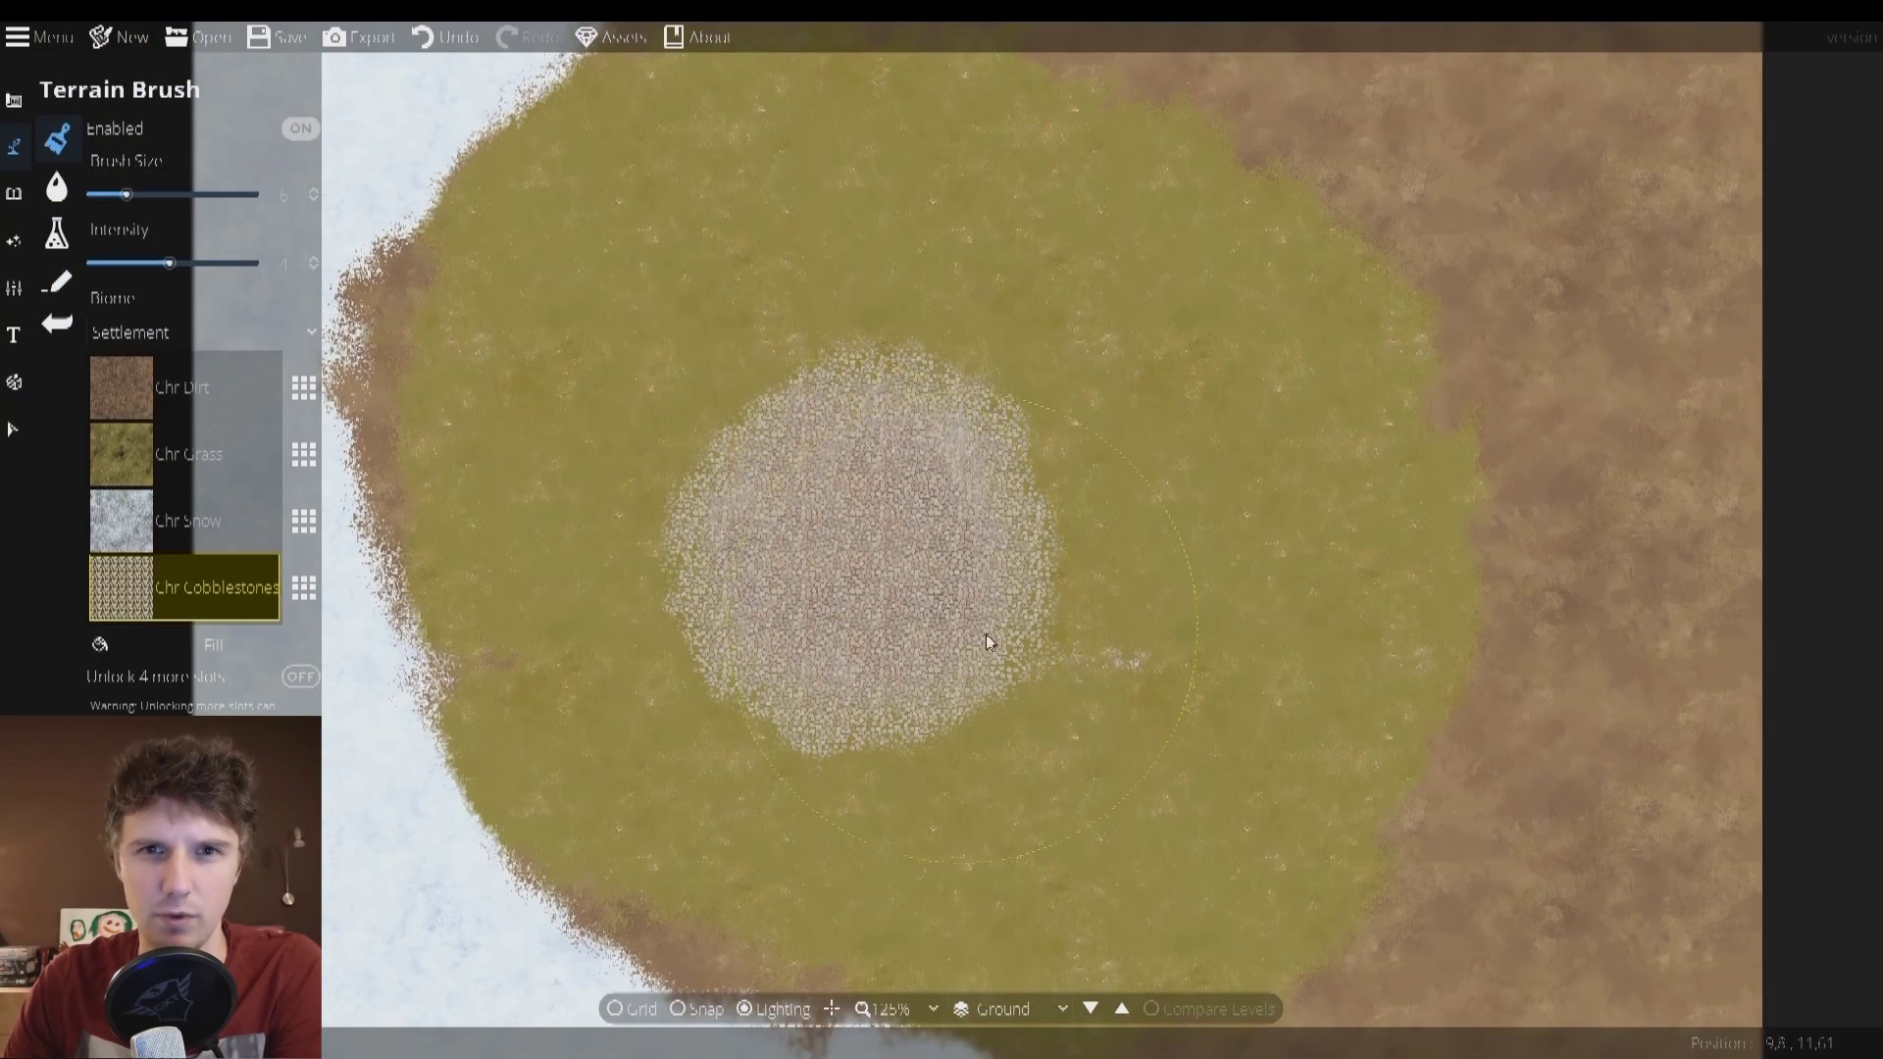
drag(985, 642, 819, 432)
click(196, 454)
mouse_move(910, 569)
mouse_down()
mouse_move(1026, 589)
mouse_move(1089, 647)
mouse_up()
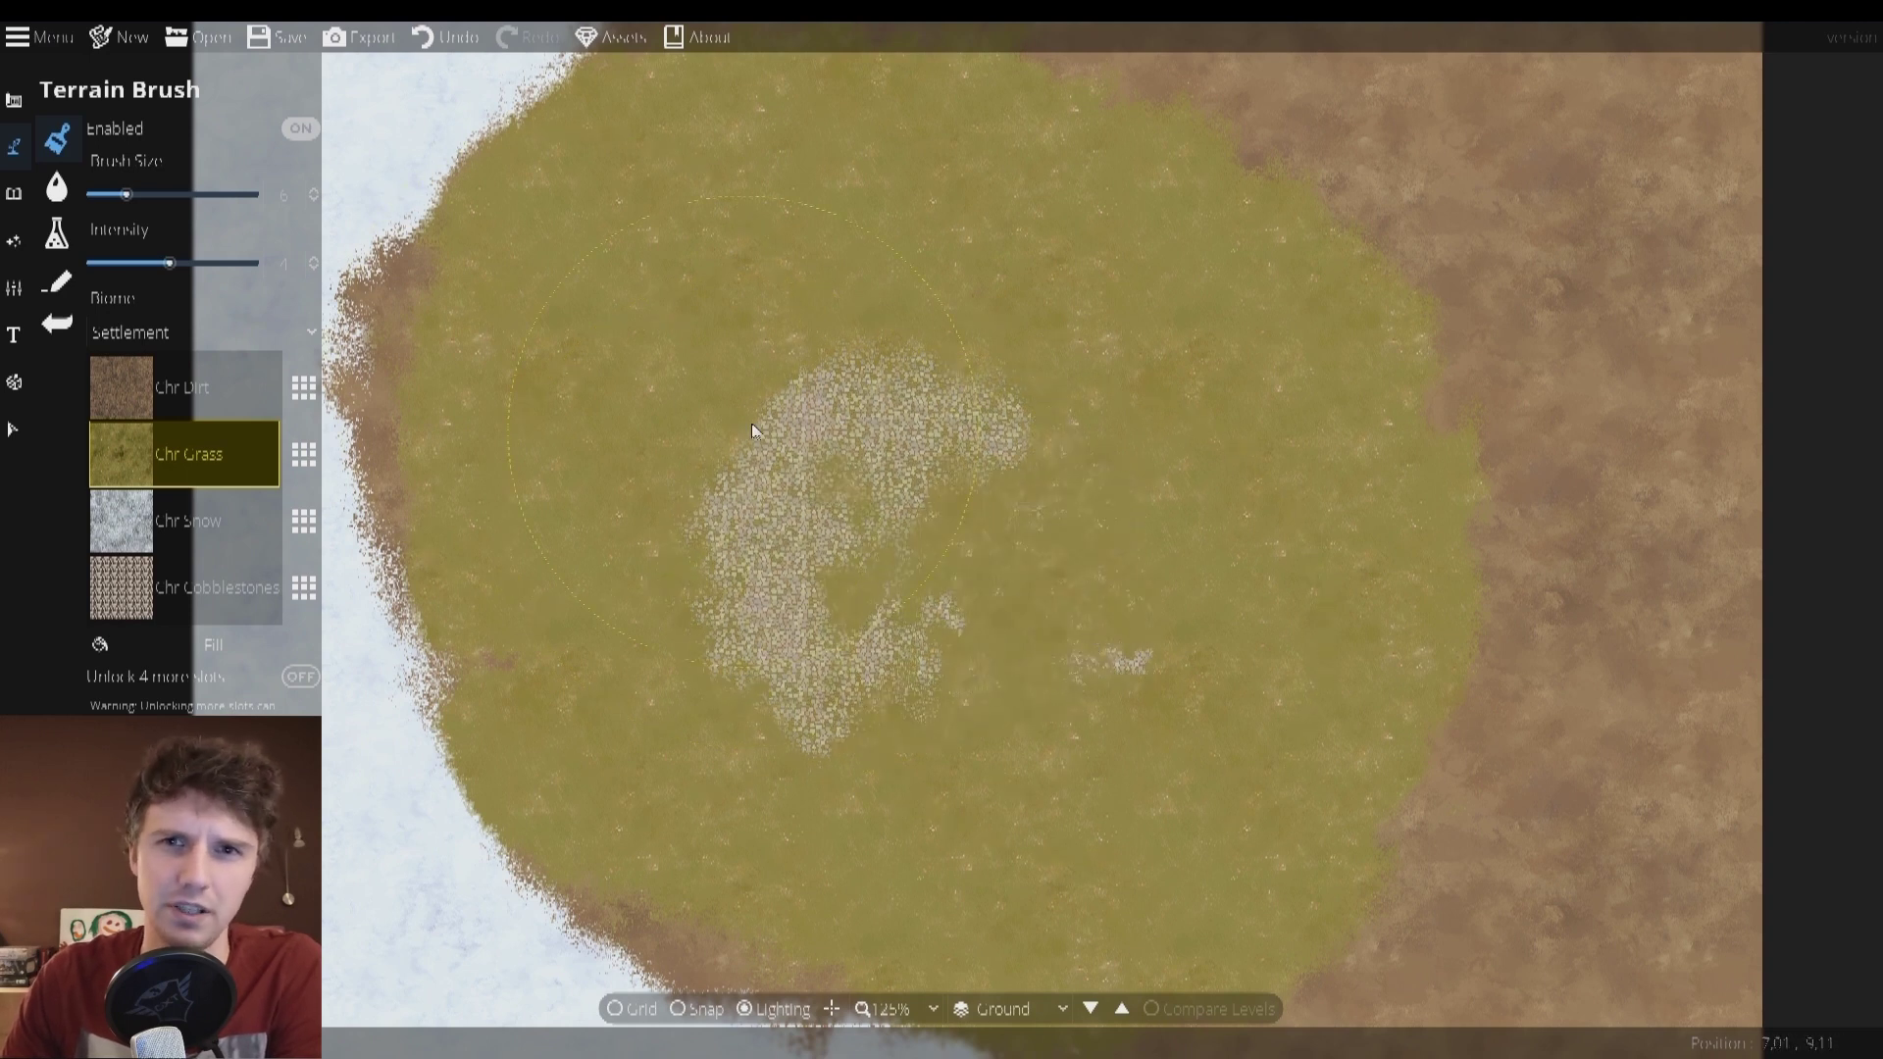
Choose the church in the object library, turn off its shadow and set its custom color to a lighter red.
click(14, 193)
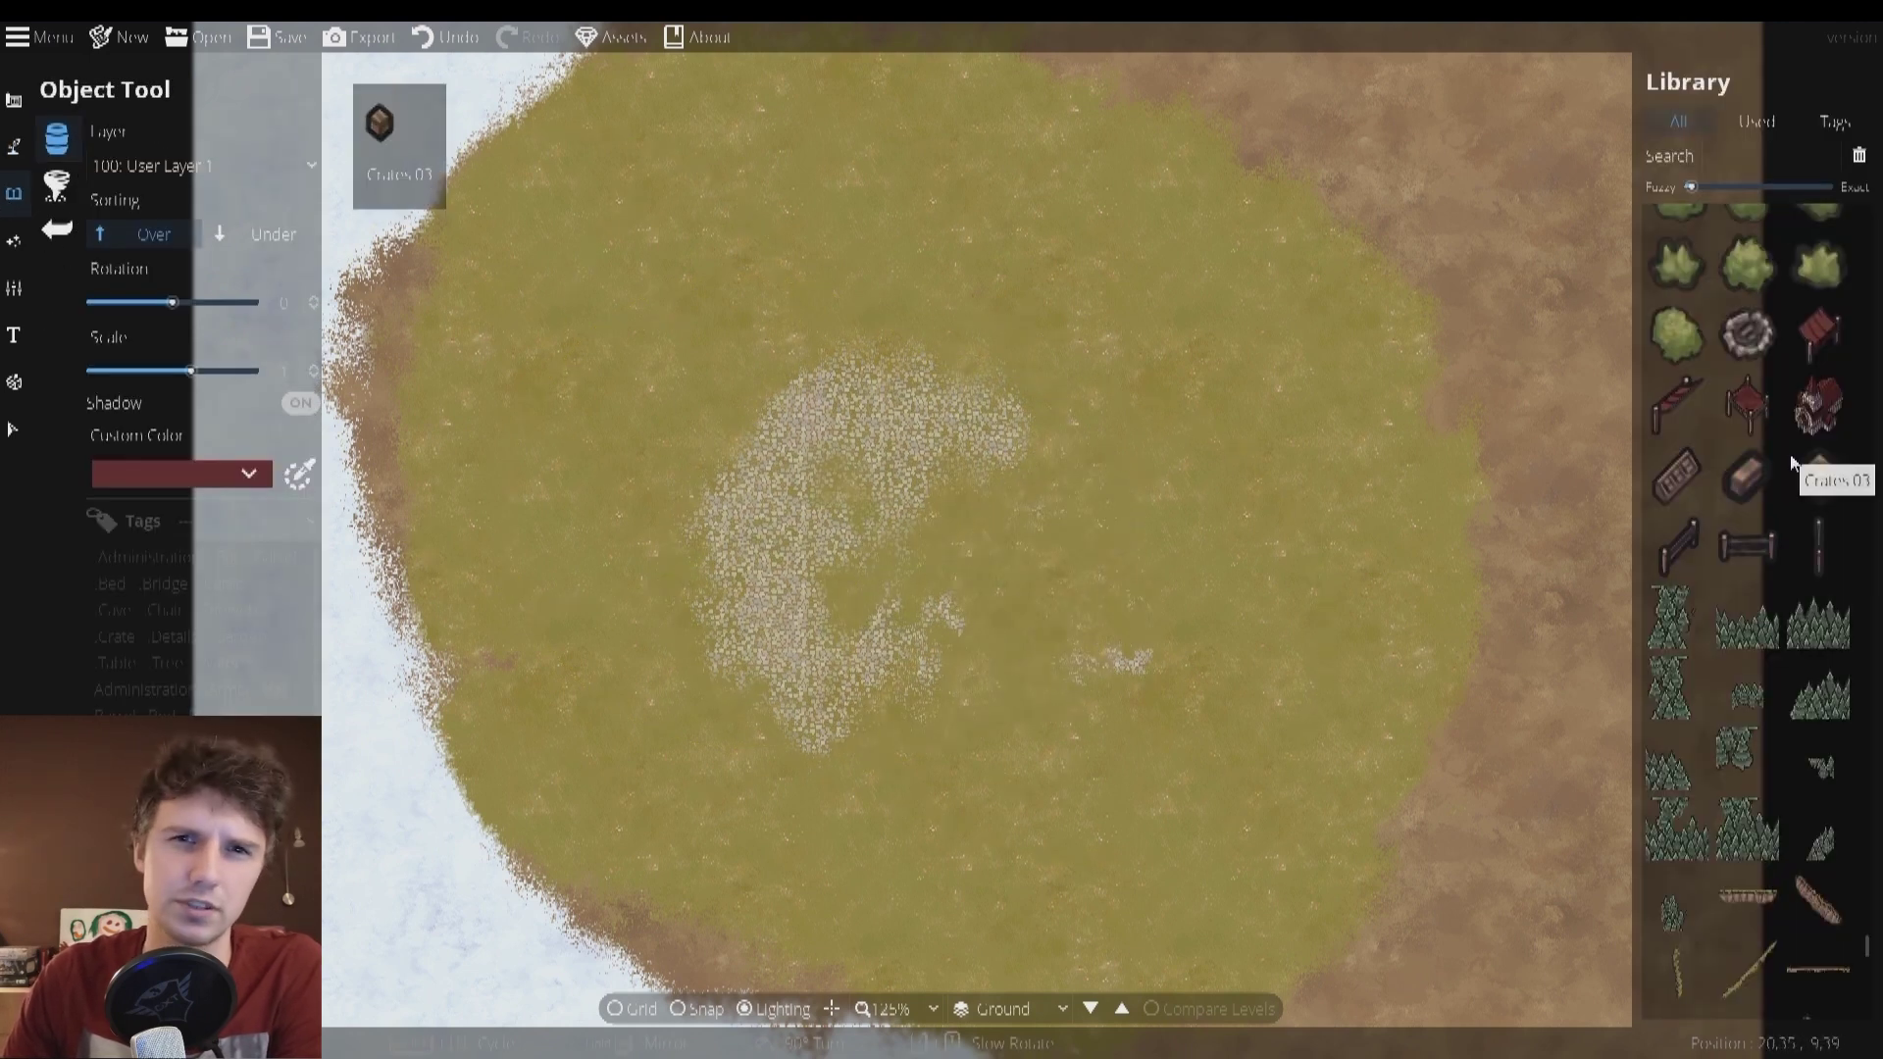
click(1817, 417)
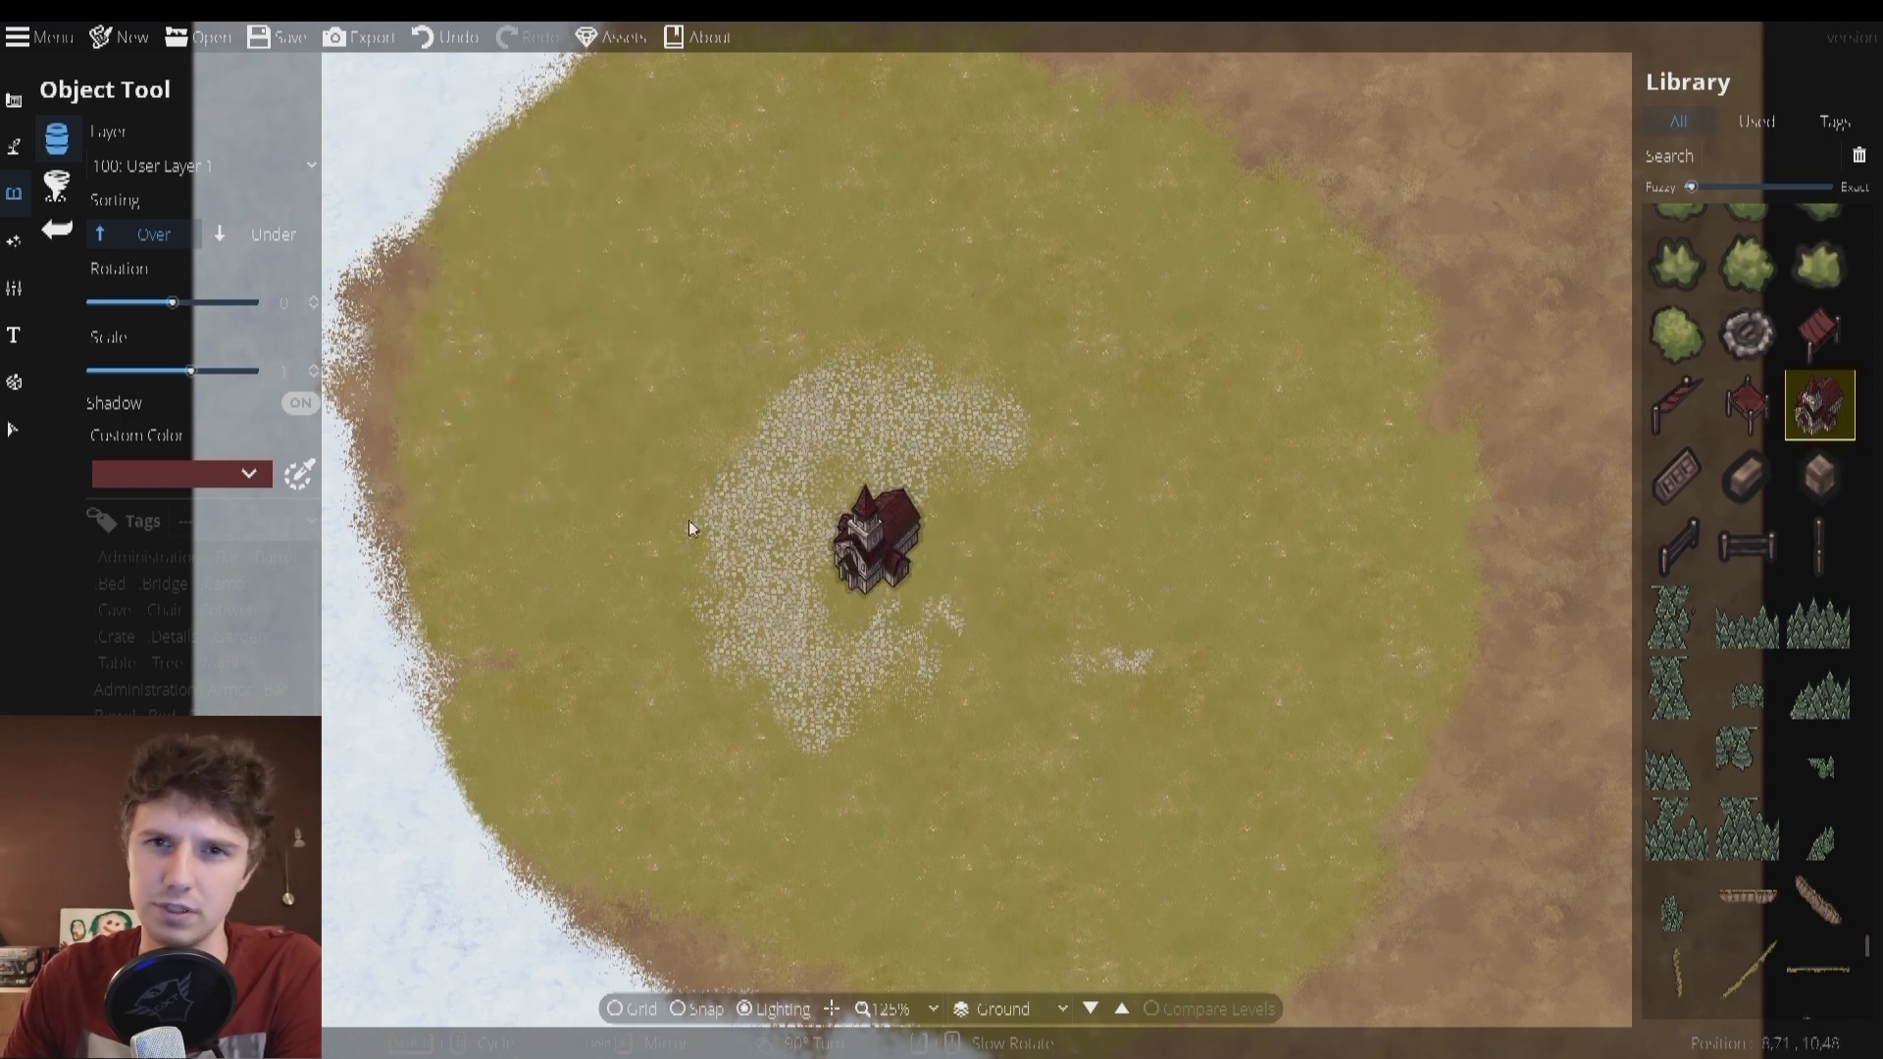
click(292, 410)
click(250, 474)
click(101, 508)
click(778, 567)
scroll(874, 557, up, 3)
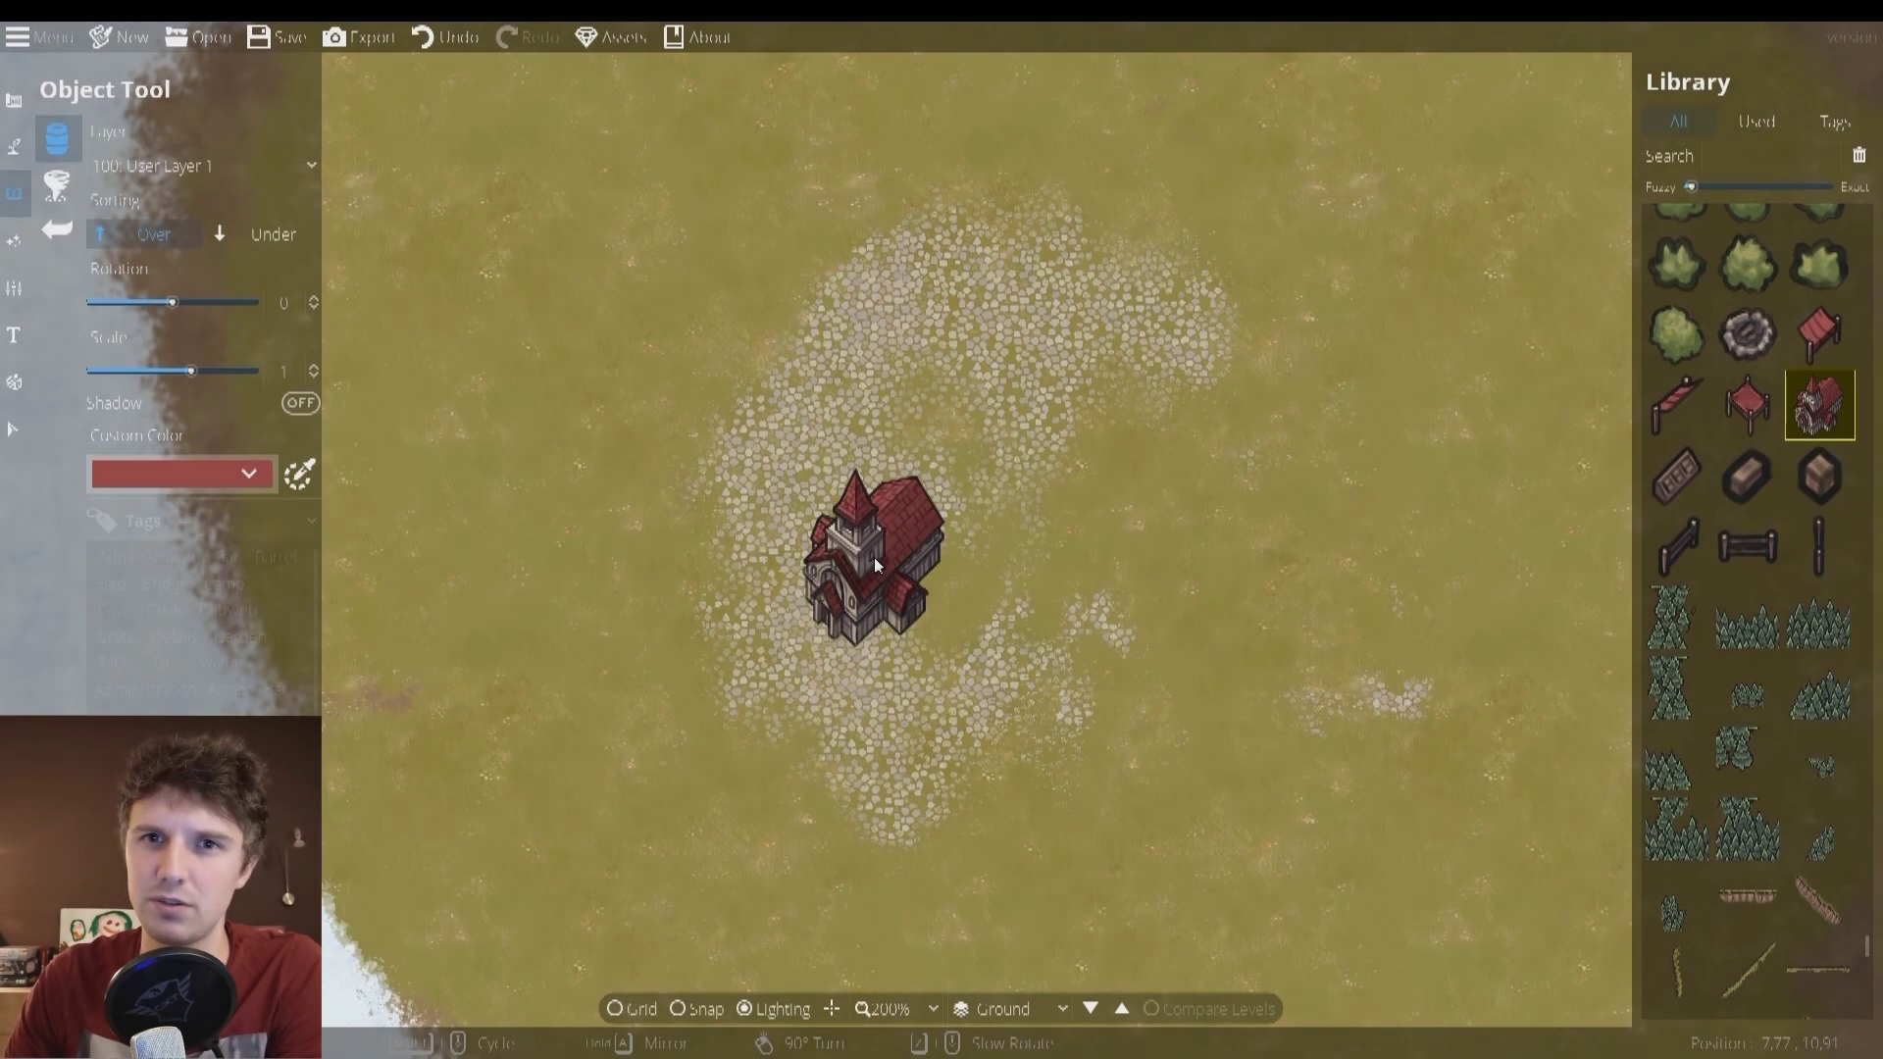
Set the church's custom color to grey-blue and place it at the center of the cobblestone patch.
click(249, 474)
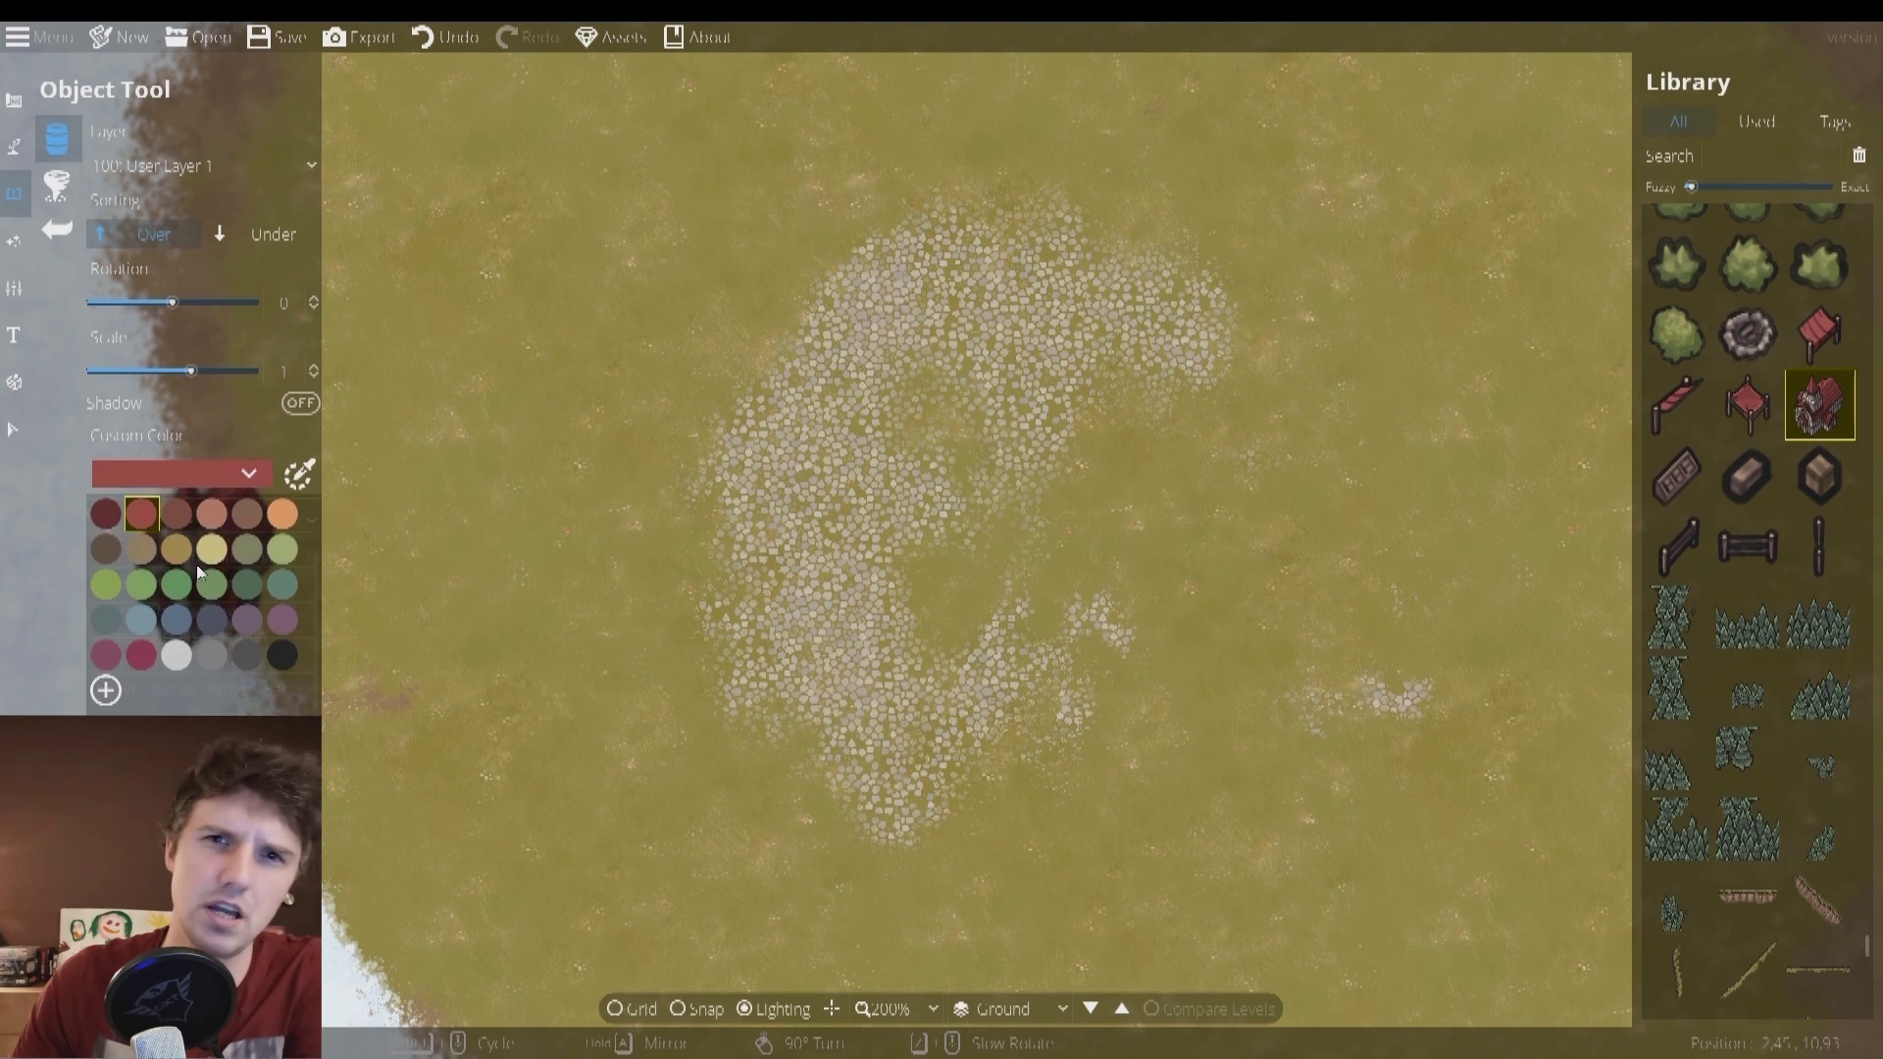
click(173, 584)
Set the custom color to red and attach awnings to the church's south, east and west sides, sorting the western one Under.
click(1819, 333)
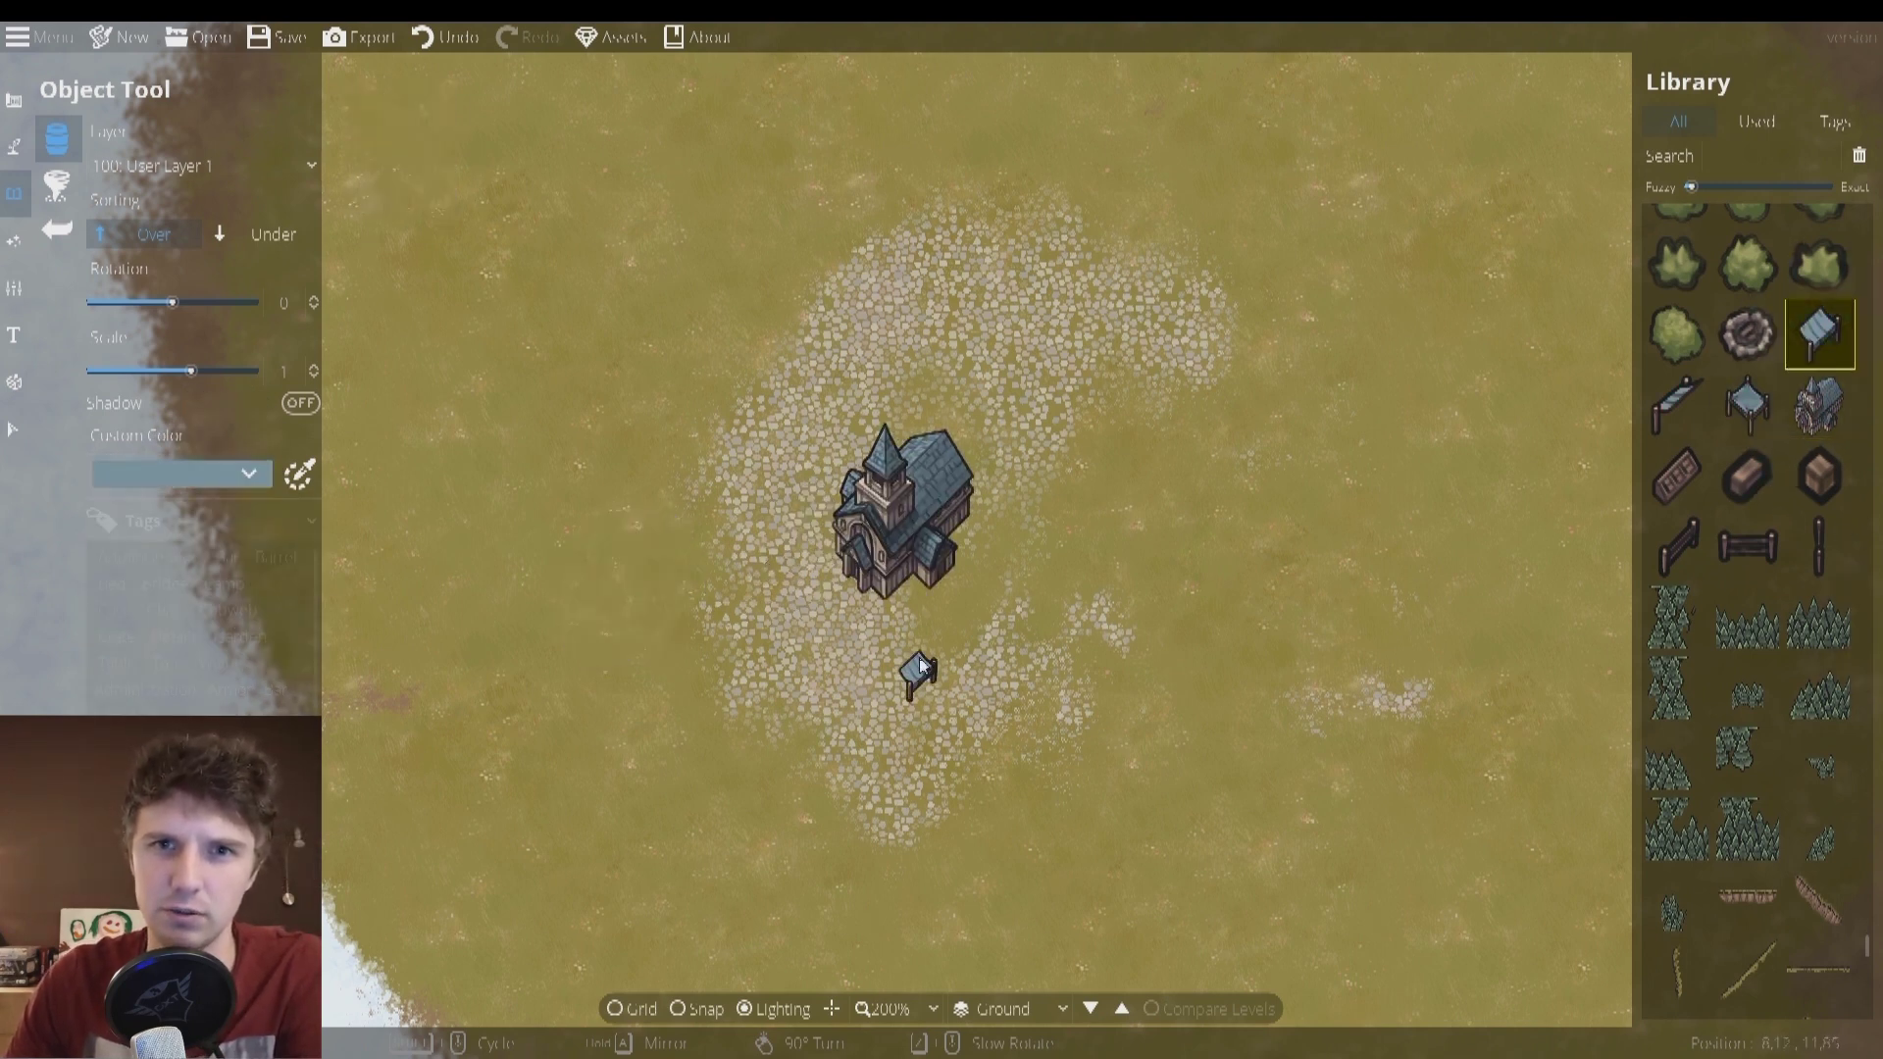
click(249, 474)
click(101, 509)
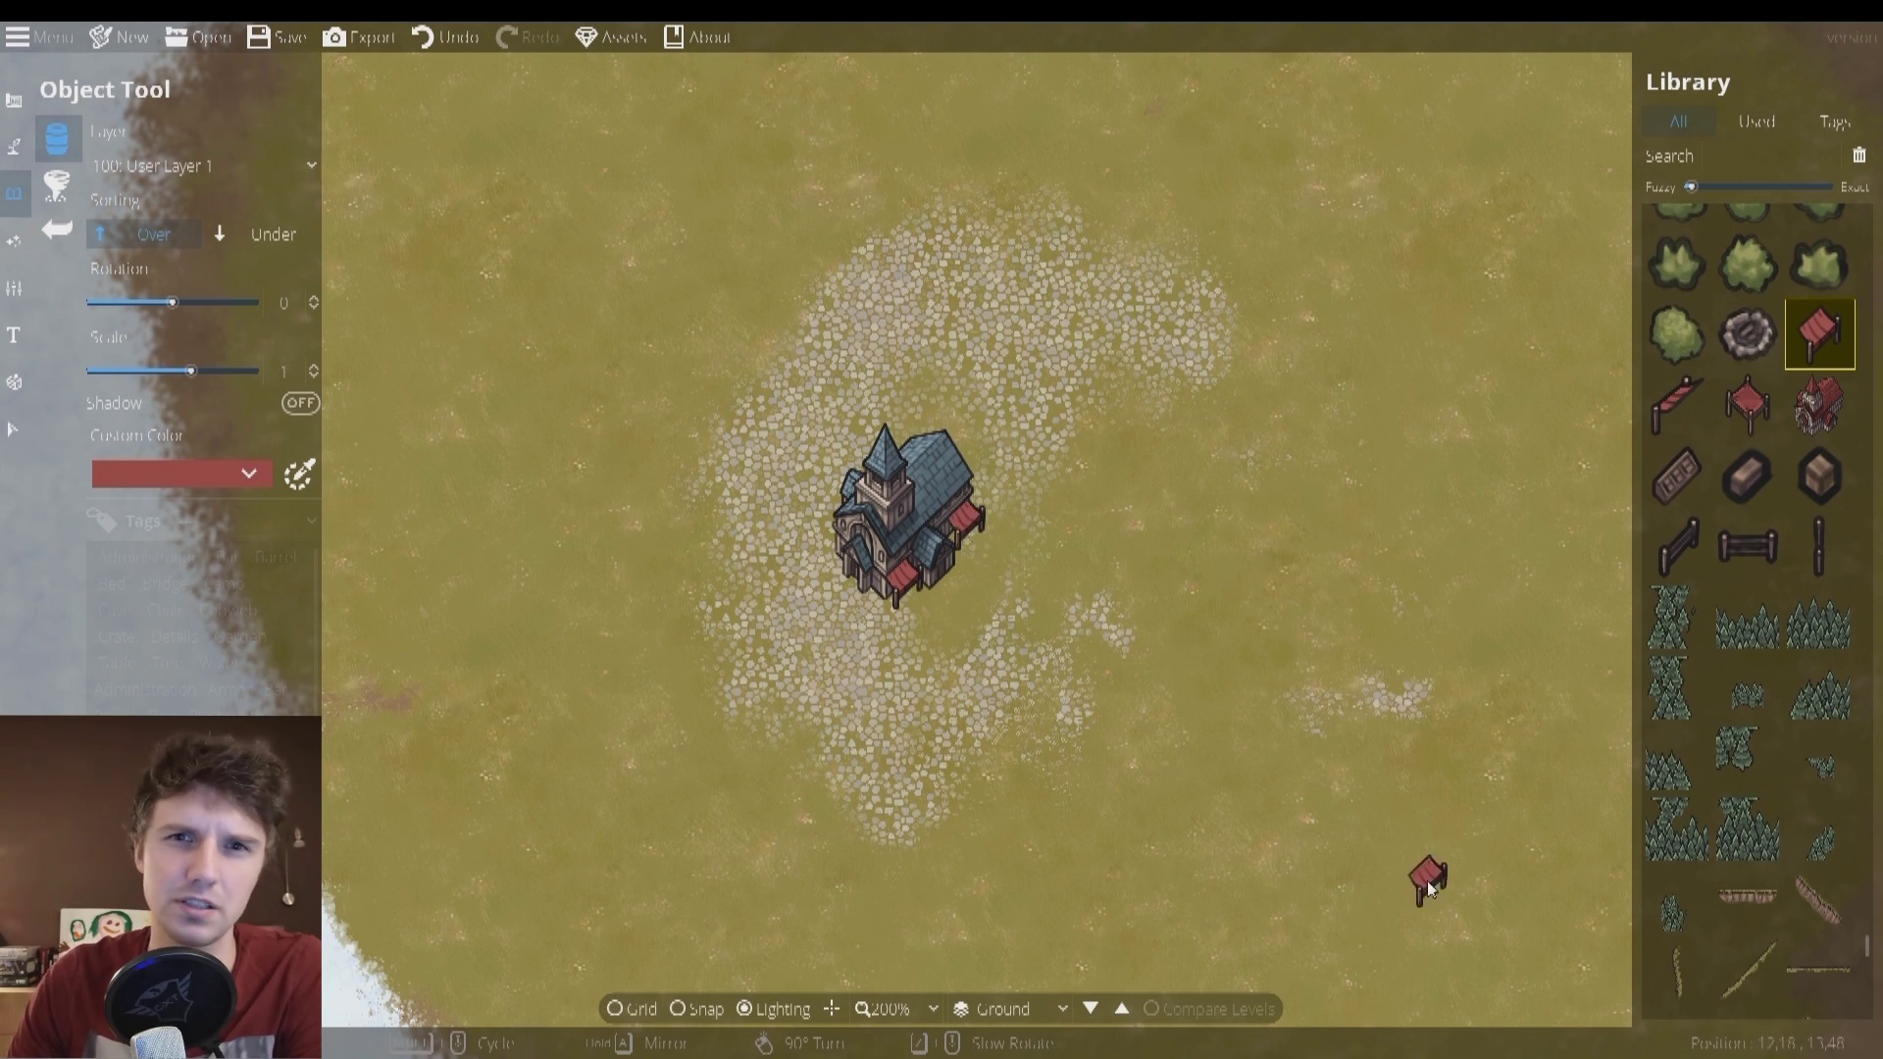
click(1678, 404)
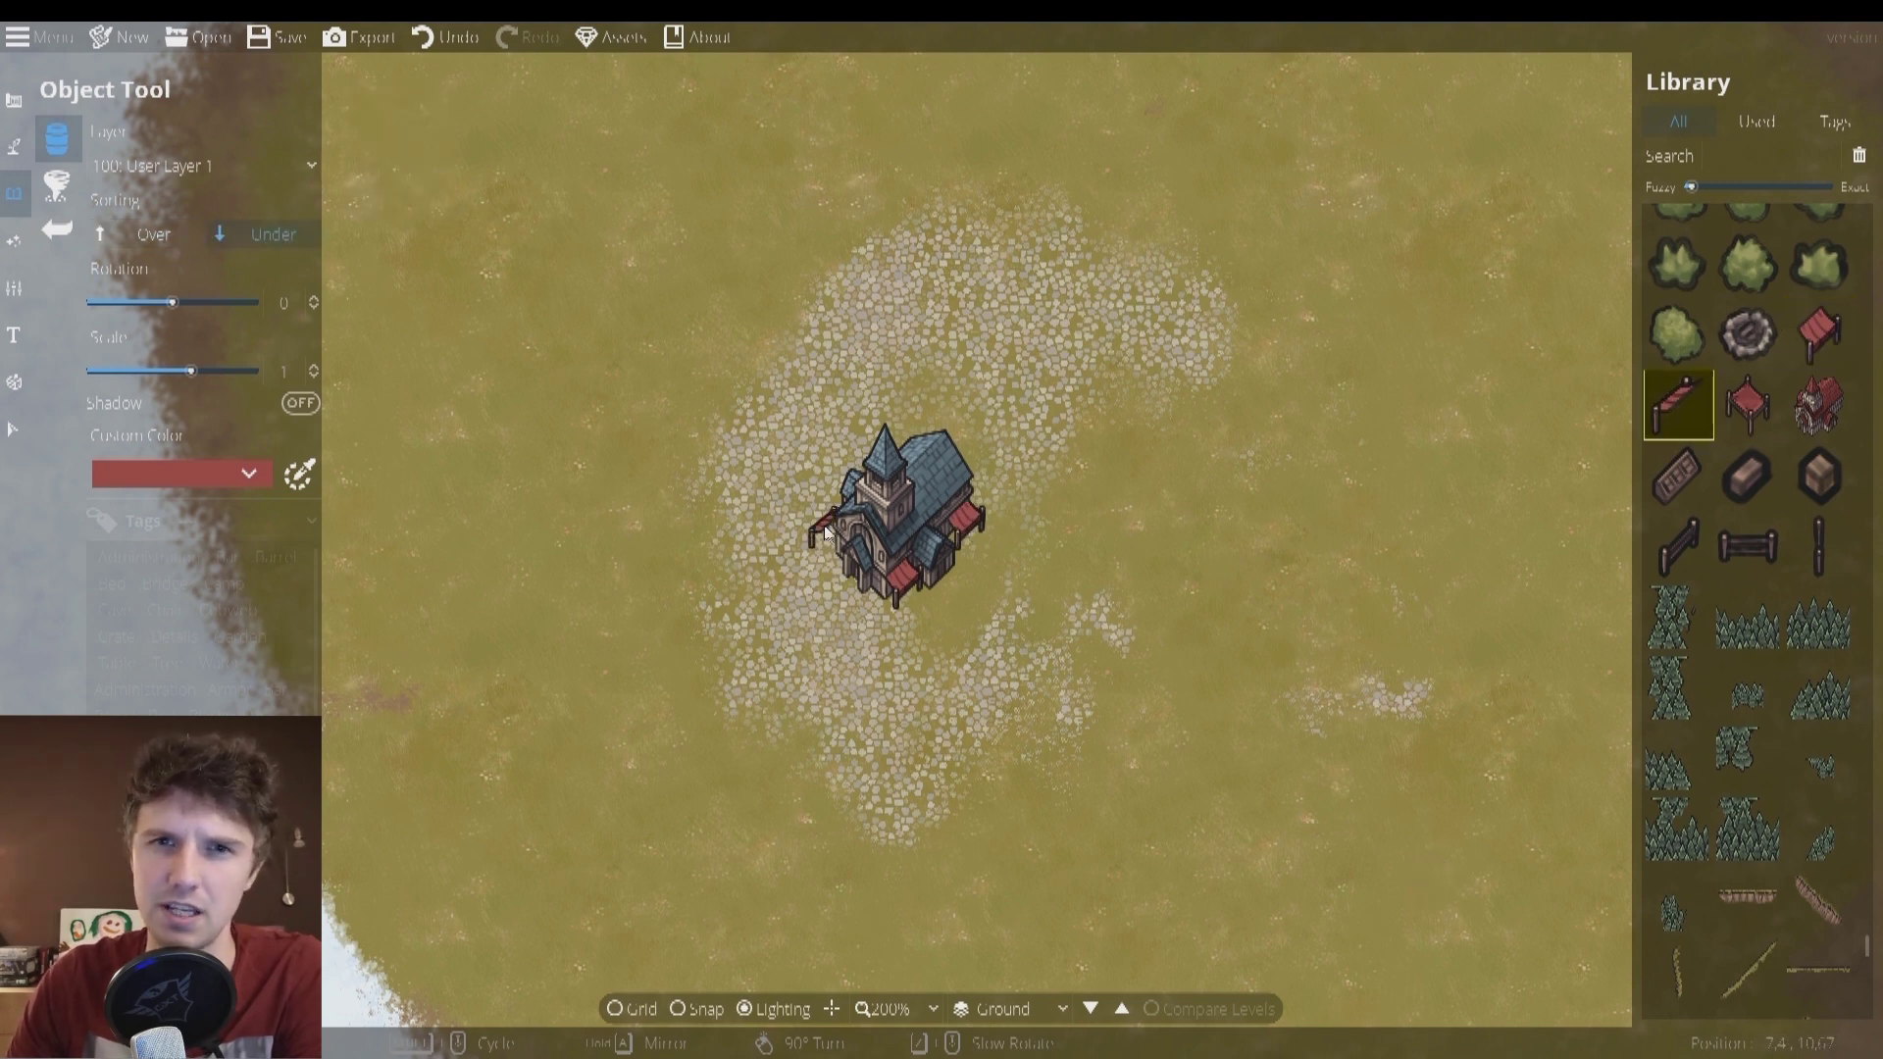
Choose a house, set its custom color to dark green and place it west of the church.
scroll(1750, 588, down, 10)
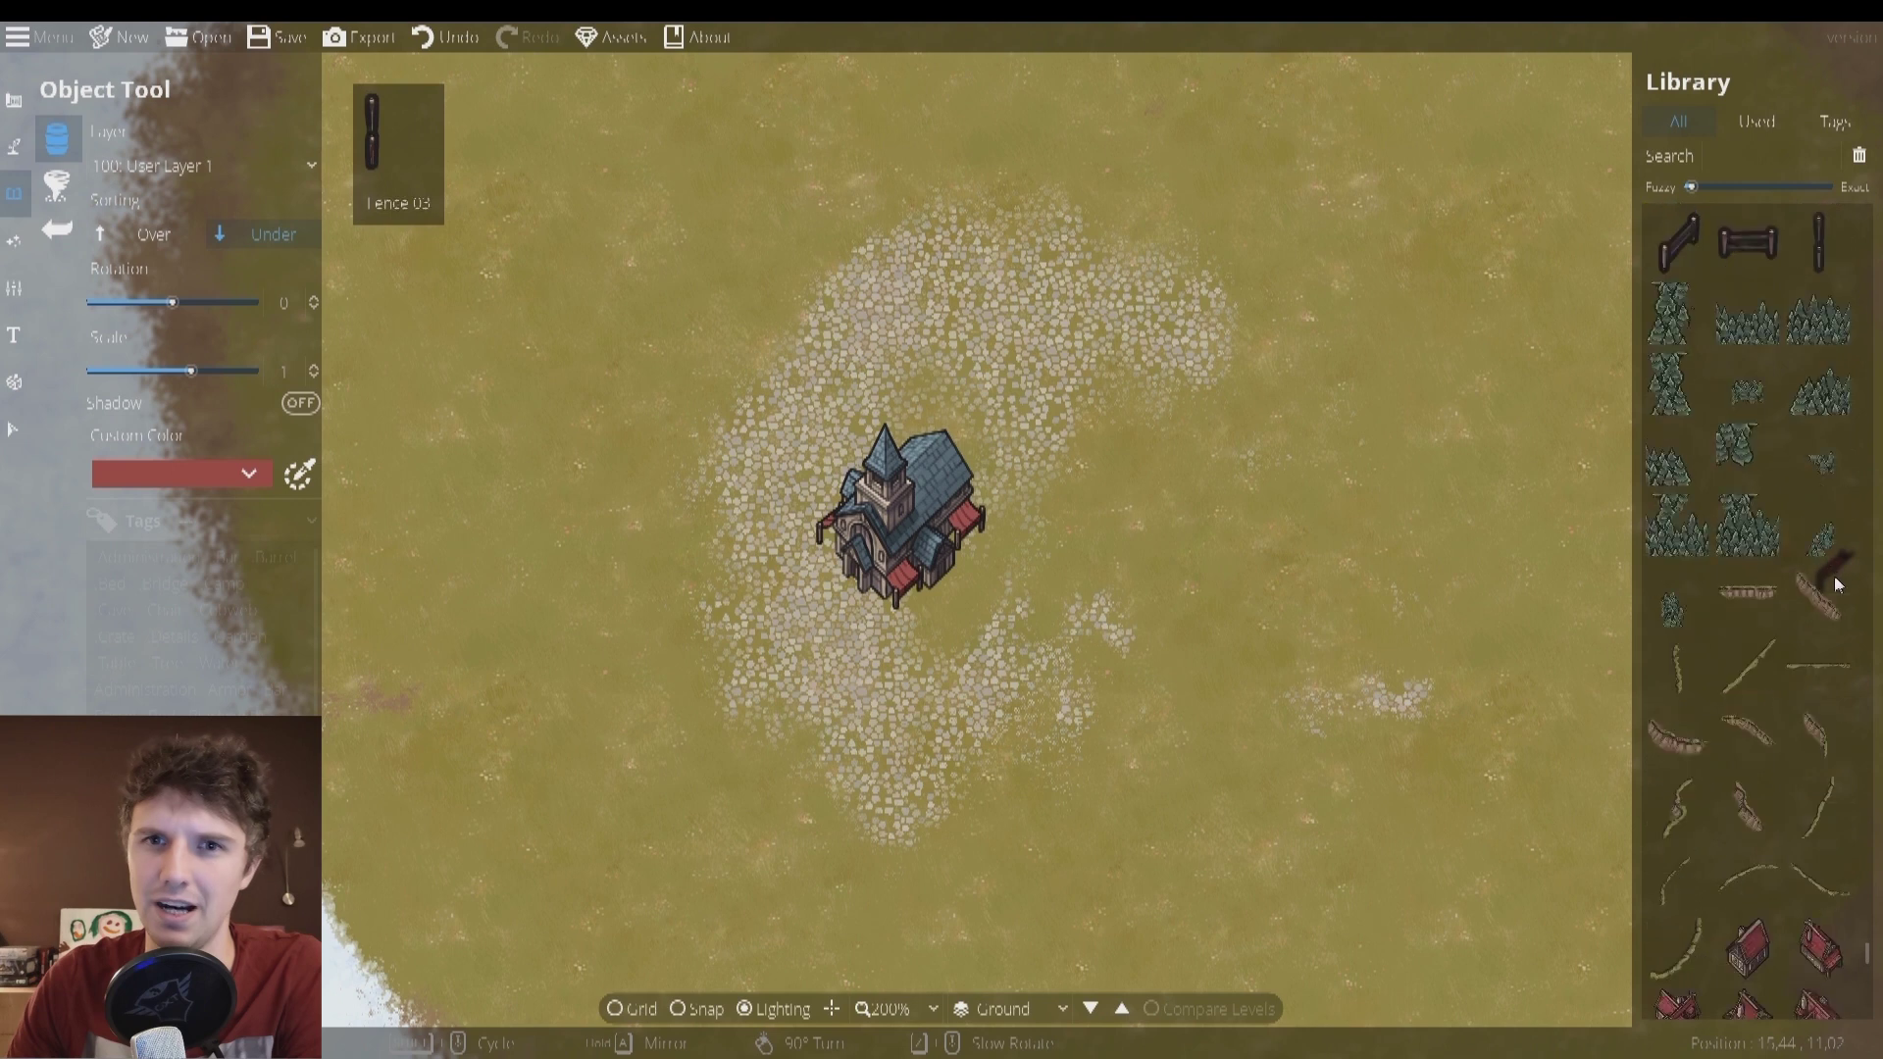
click(1748, 584)
click(1678, 585)
click(250, 474)
click(143, 546)
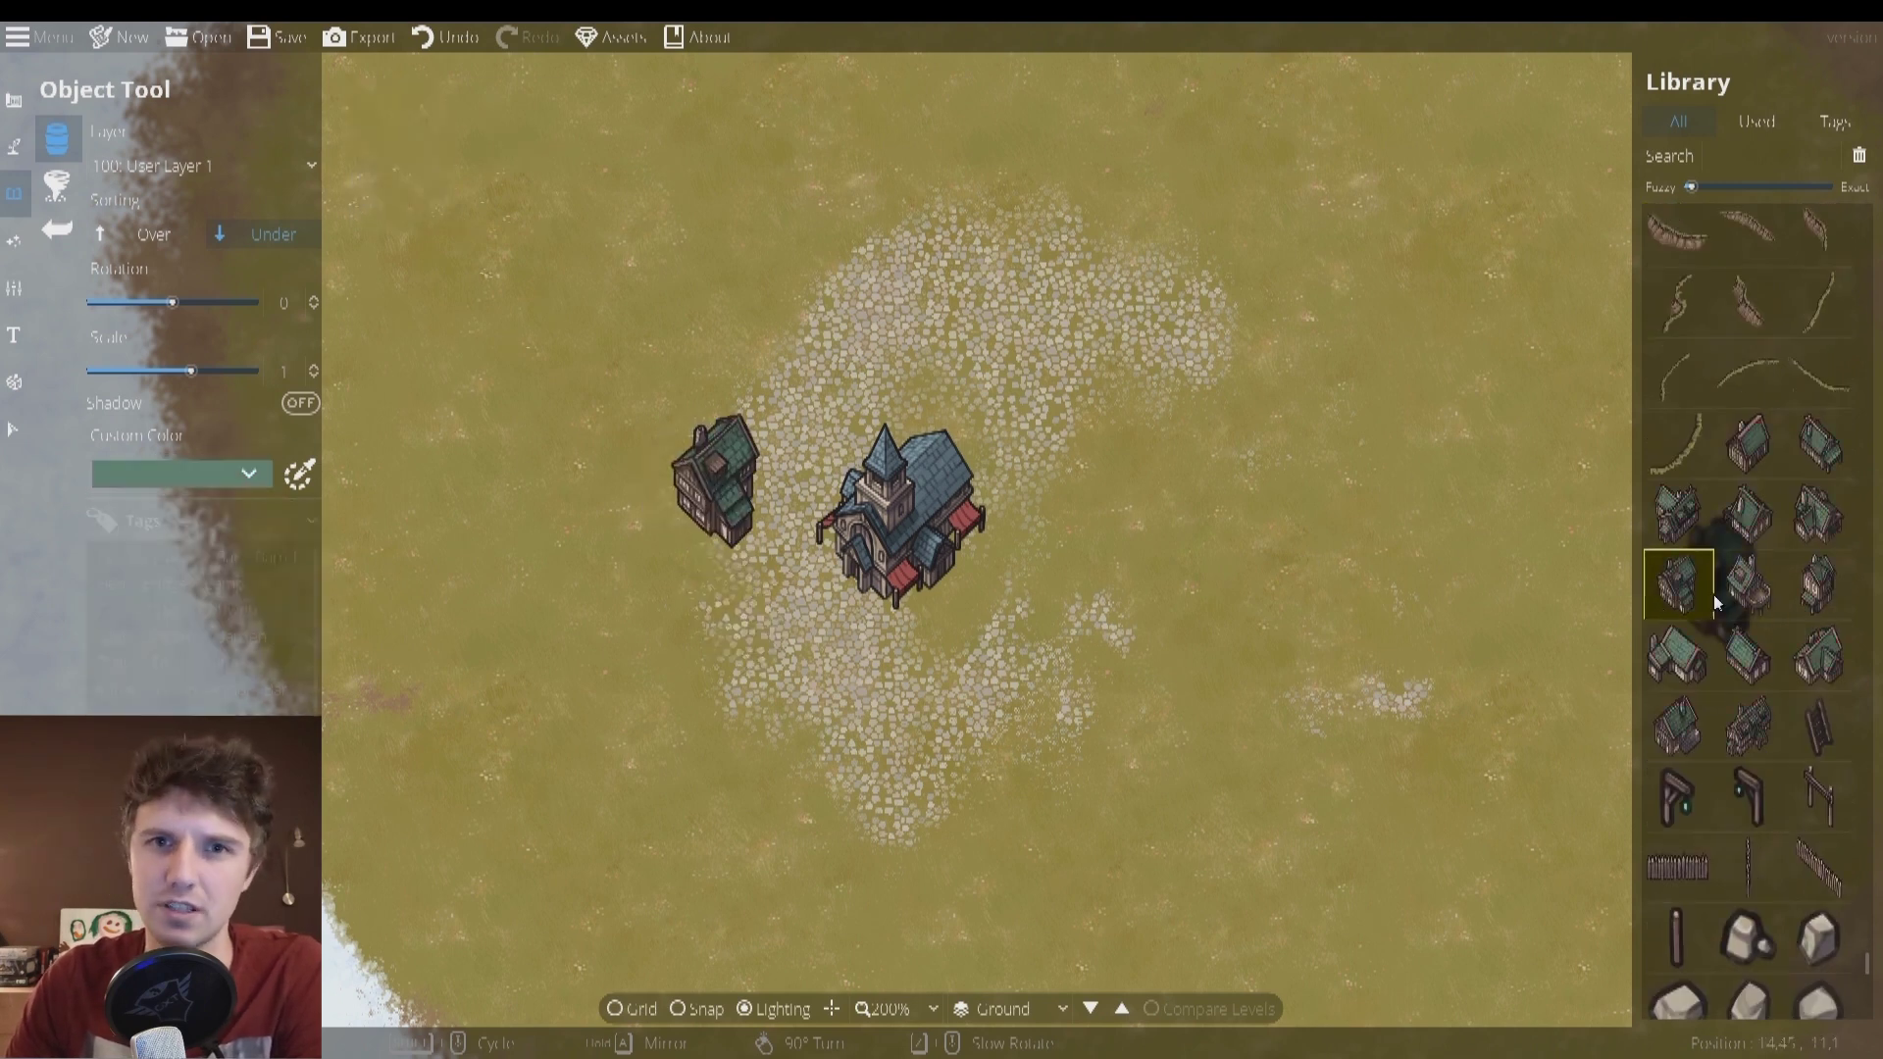
Place different green-roofed houses northwest, north and southwest of the church along the cobblestone patch.
click(1749, 655)
click(849, 380)
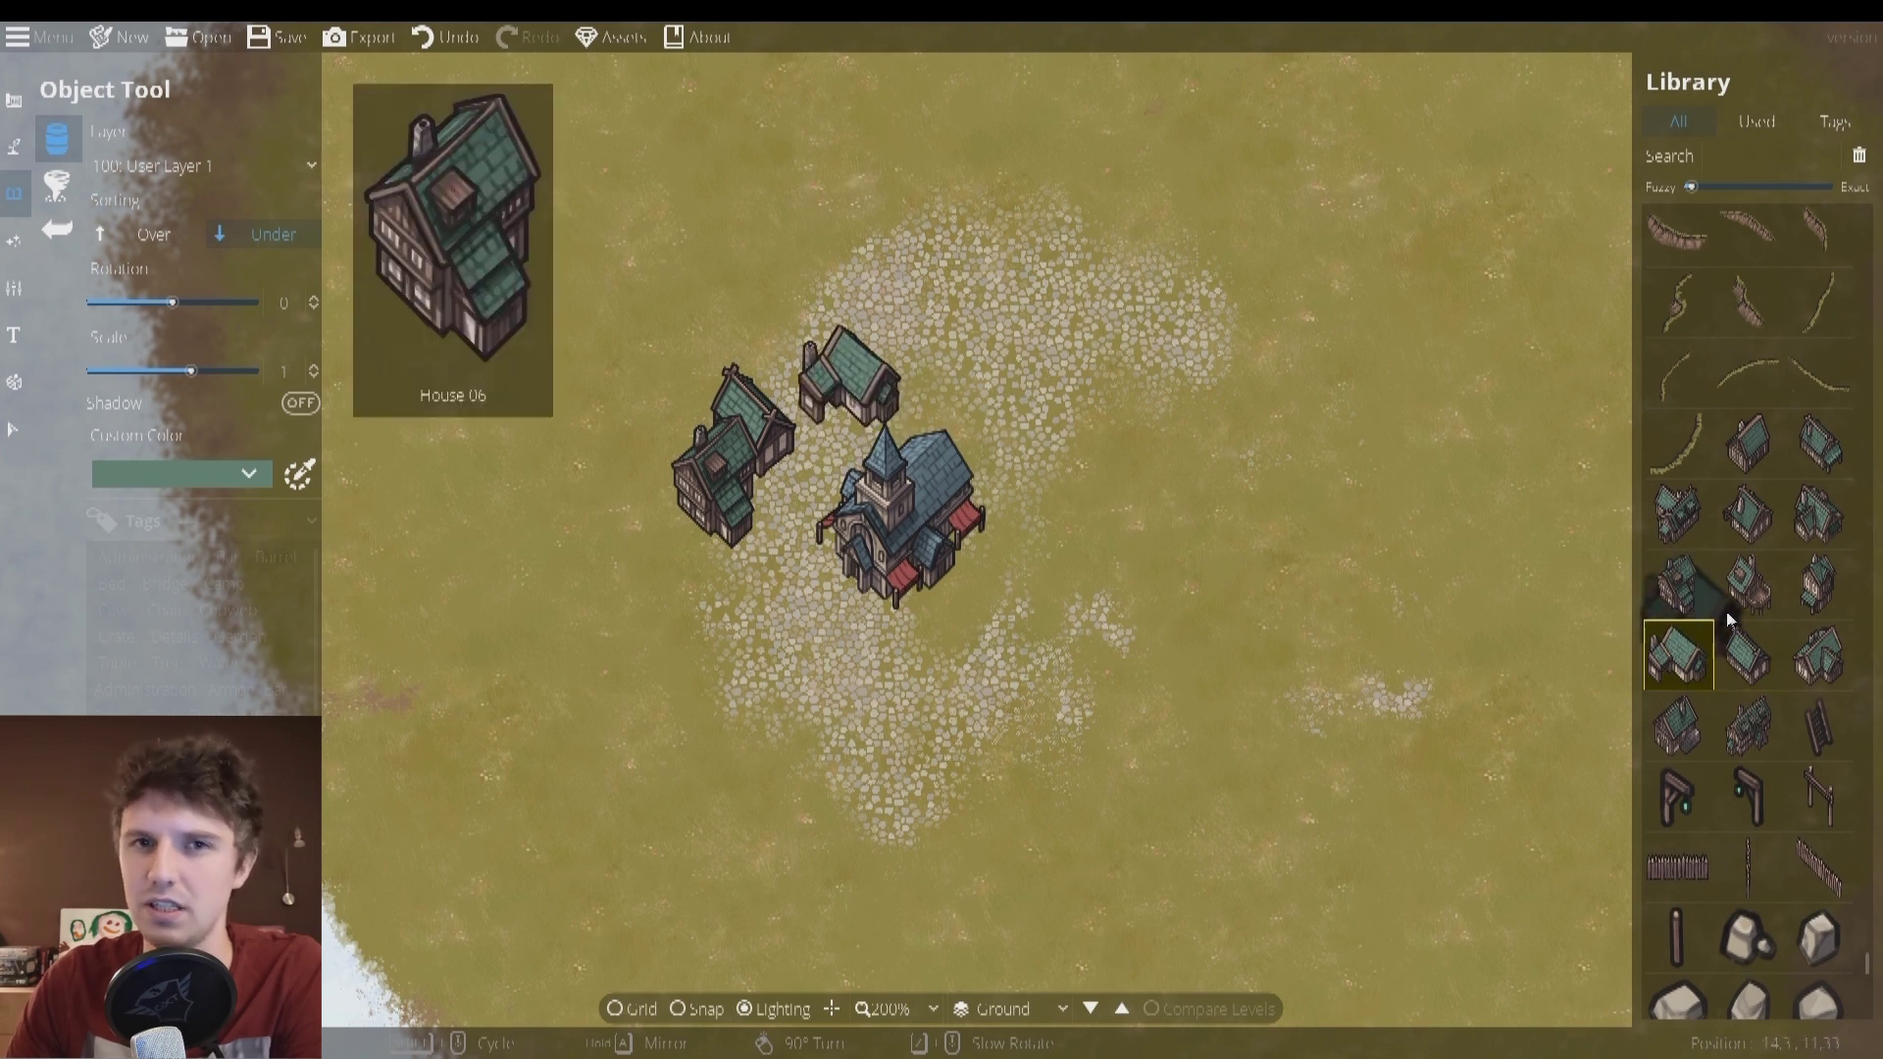
click(1820, 655)
click(1685, 676)
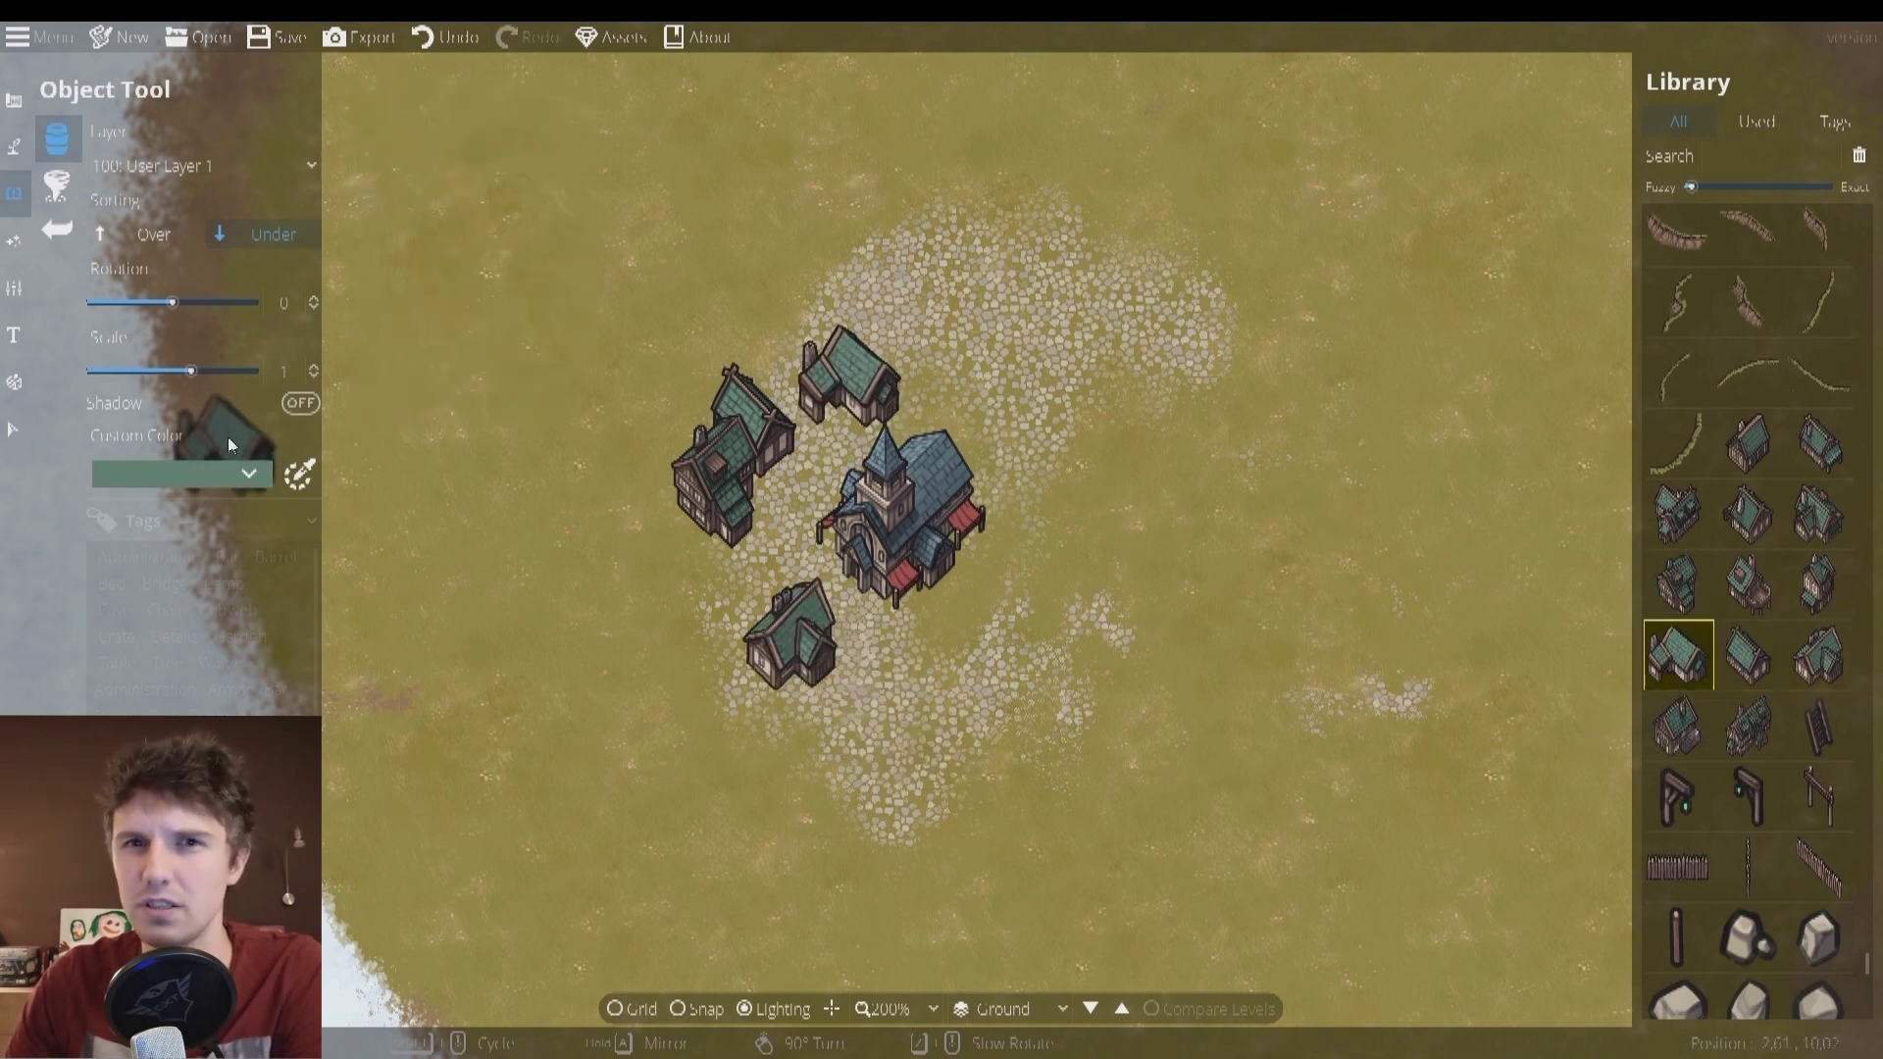
With sorting set to Over, place green-roofed houses beside the southwest one and northeast of the church, plus a large house to the southeast.
click(147, 233)
click(836, 683)
click(1748, 725)
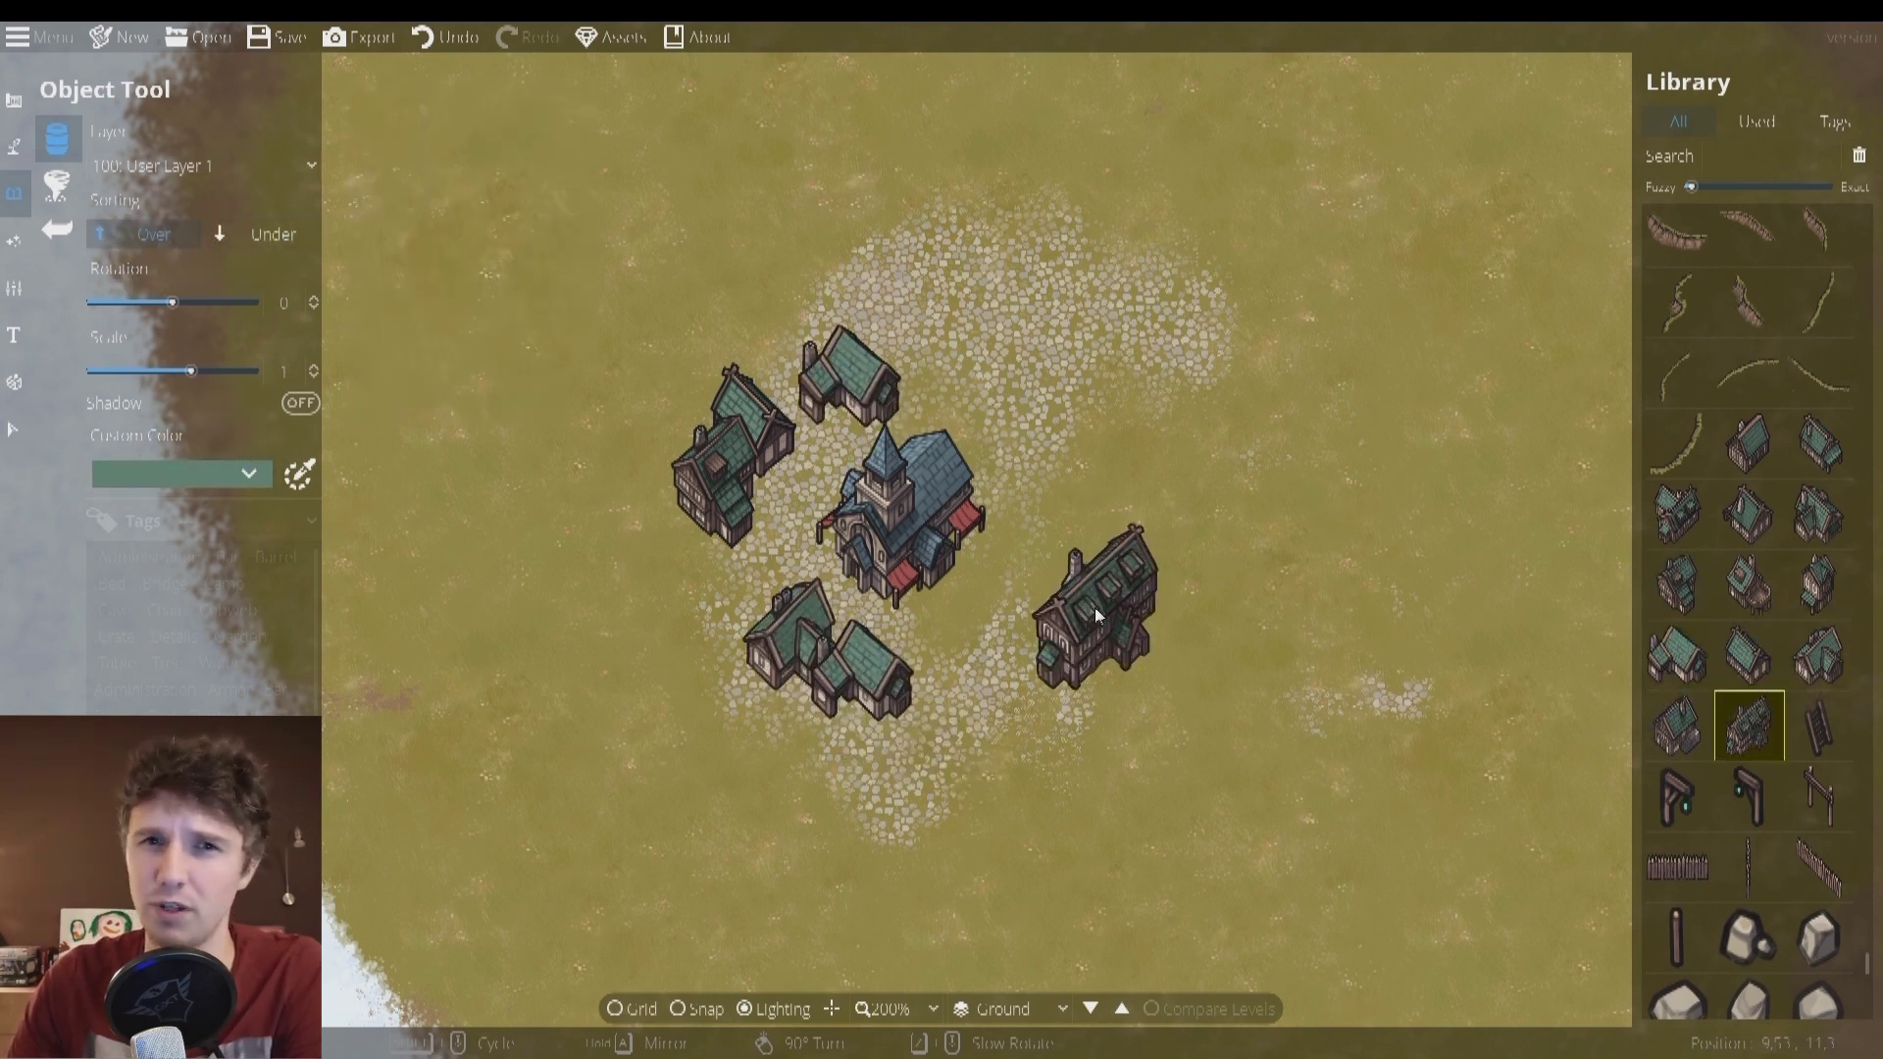
click(1049, 608)
click(1678, 726)
click(1030, 432)
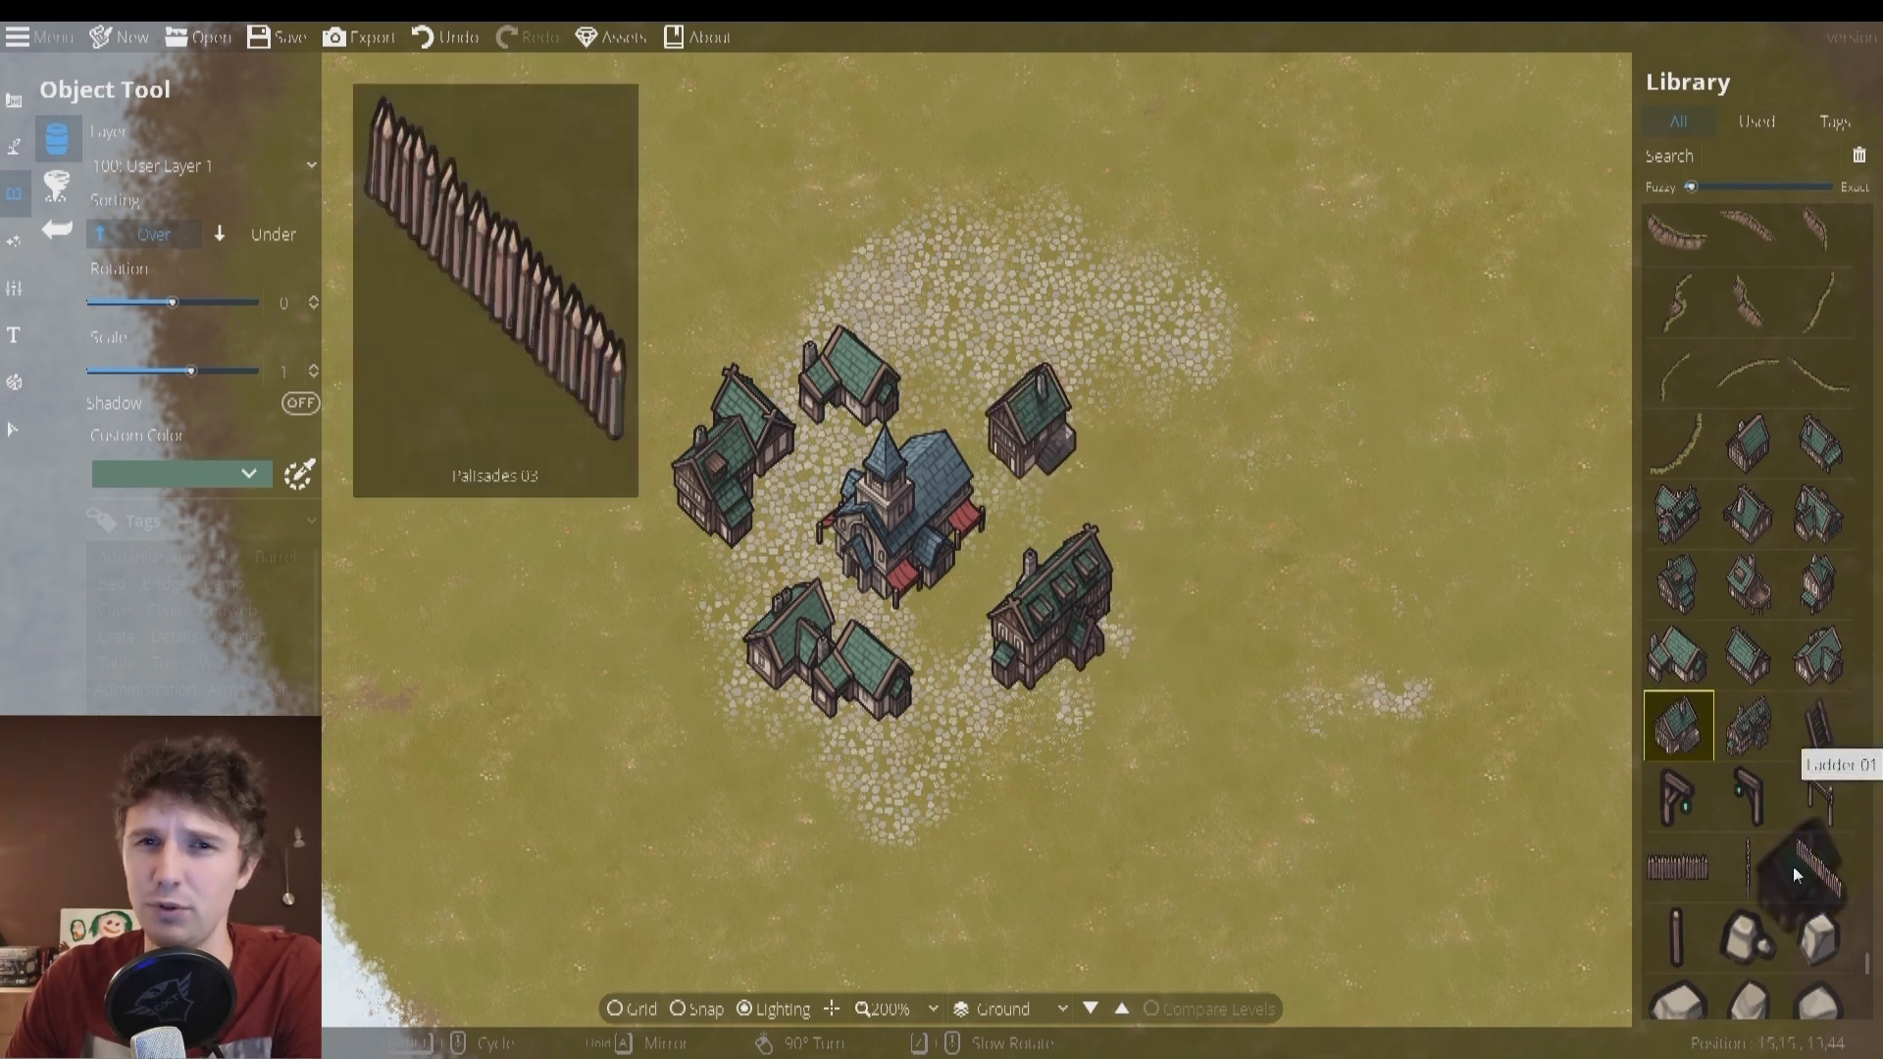
Hang lantern brackets on the northeast house and the north house.
click(1748, 794)
click(1014, 488)
click(1678, 794)
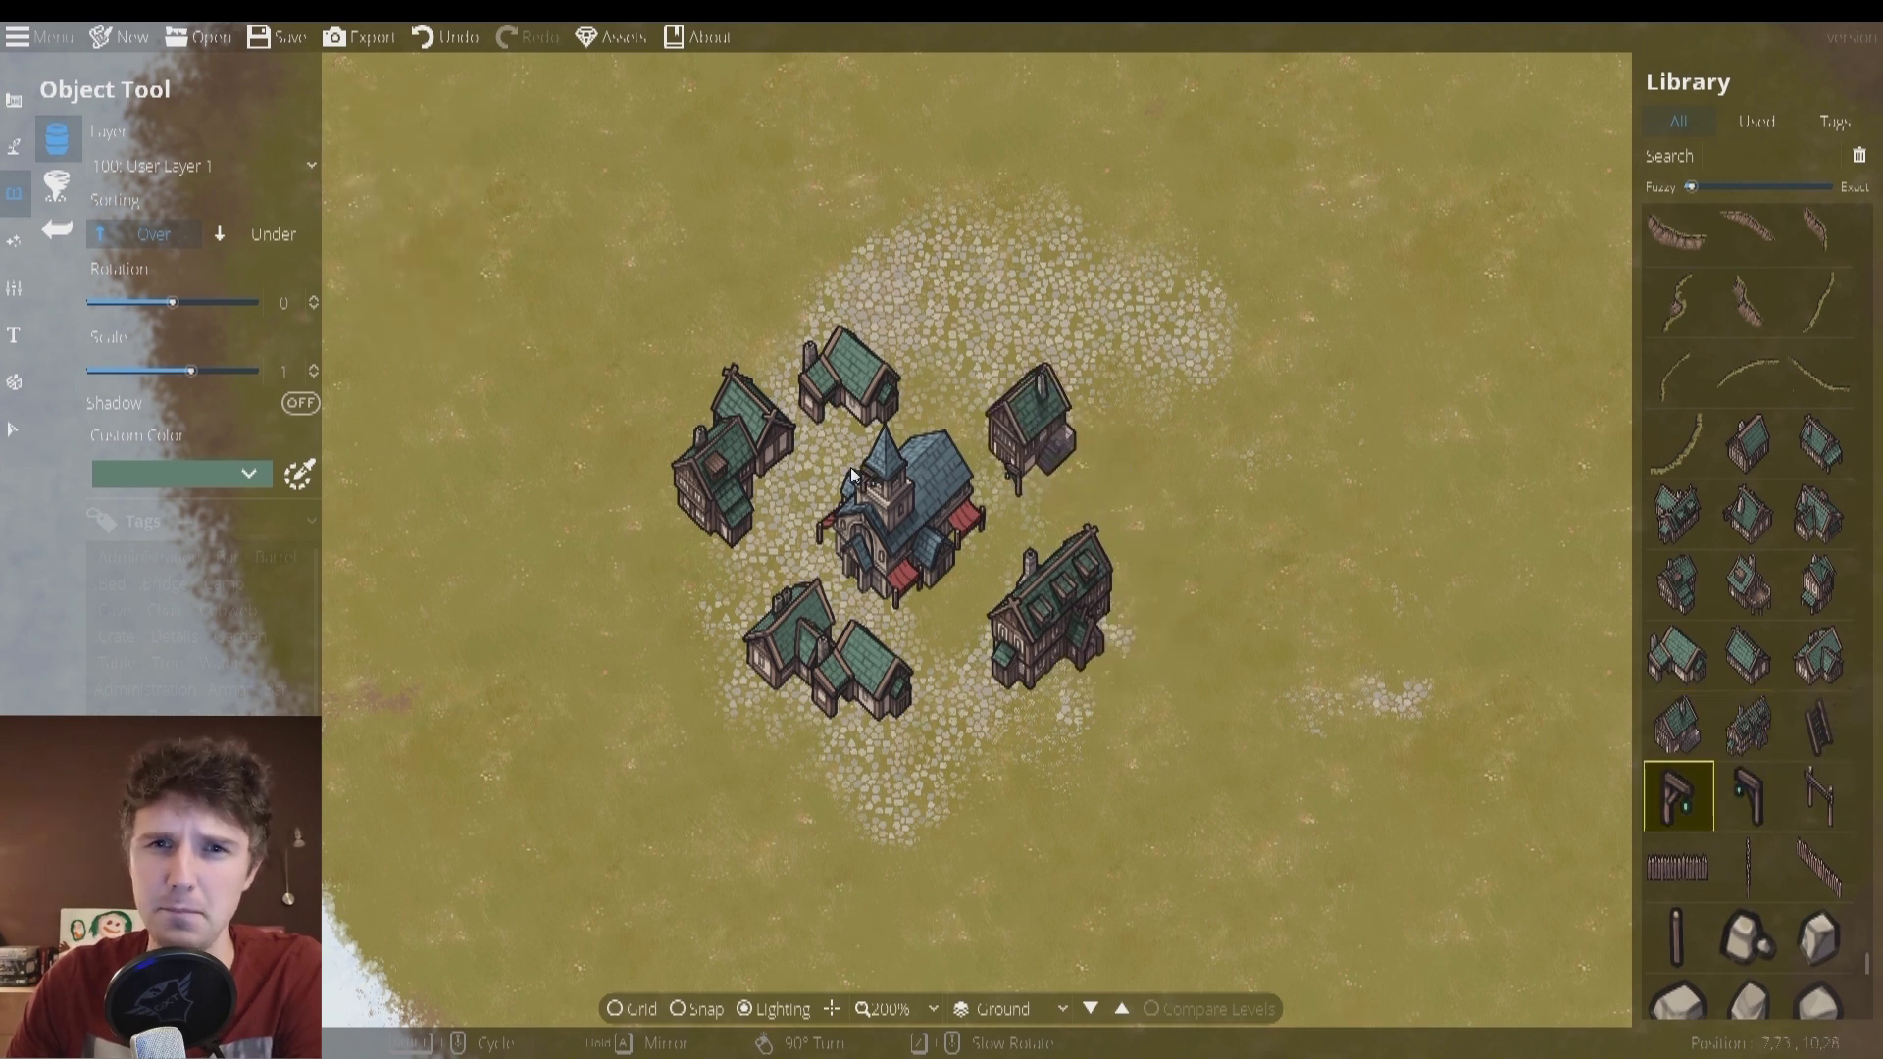
Place small rocks beside the west house and on the cobblestones south of the church.
mouse_move(1771, 725)
scroll(1765, 721, down, 3)
click(1819, 734)
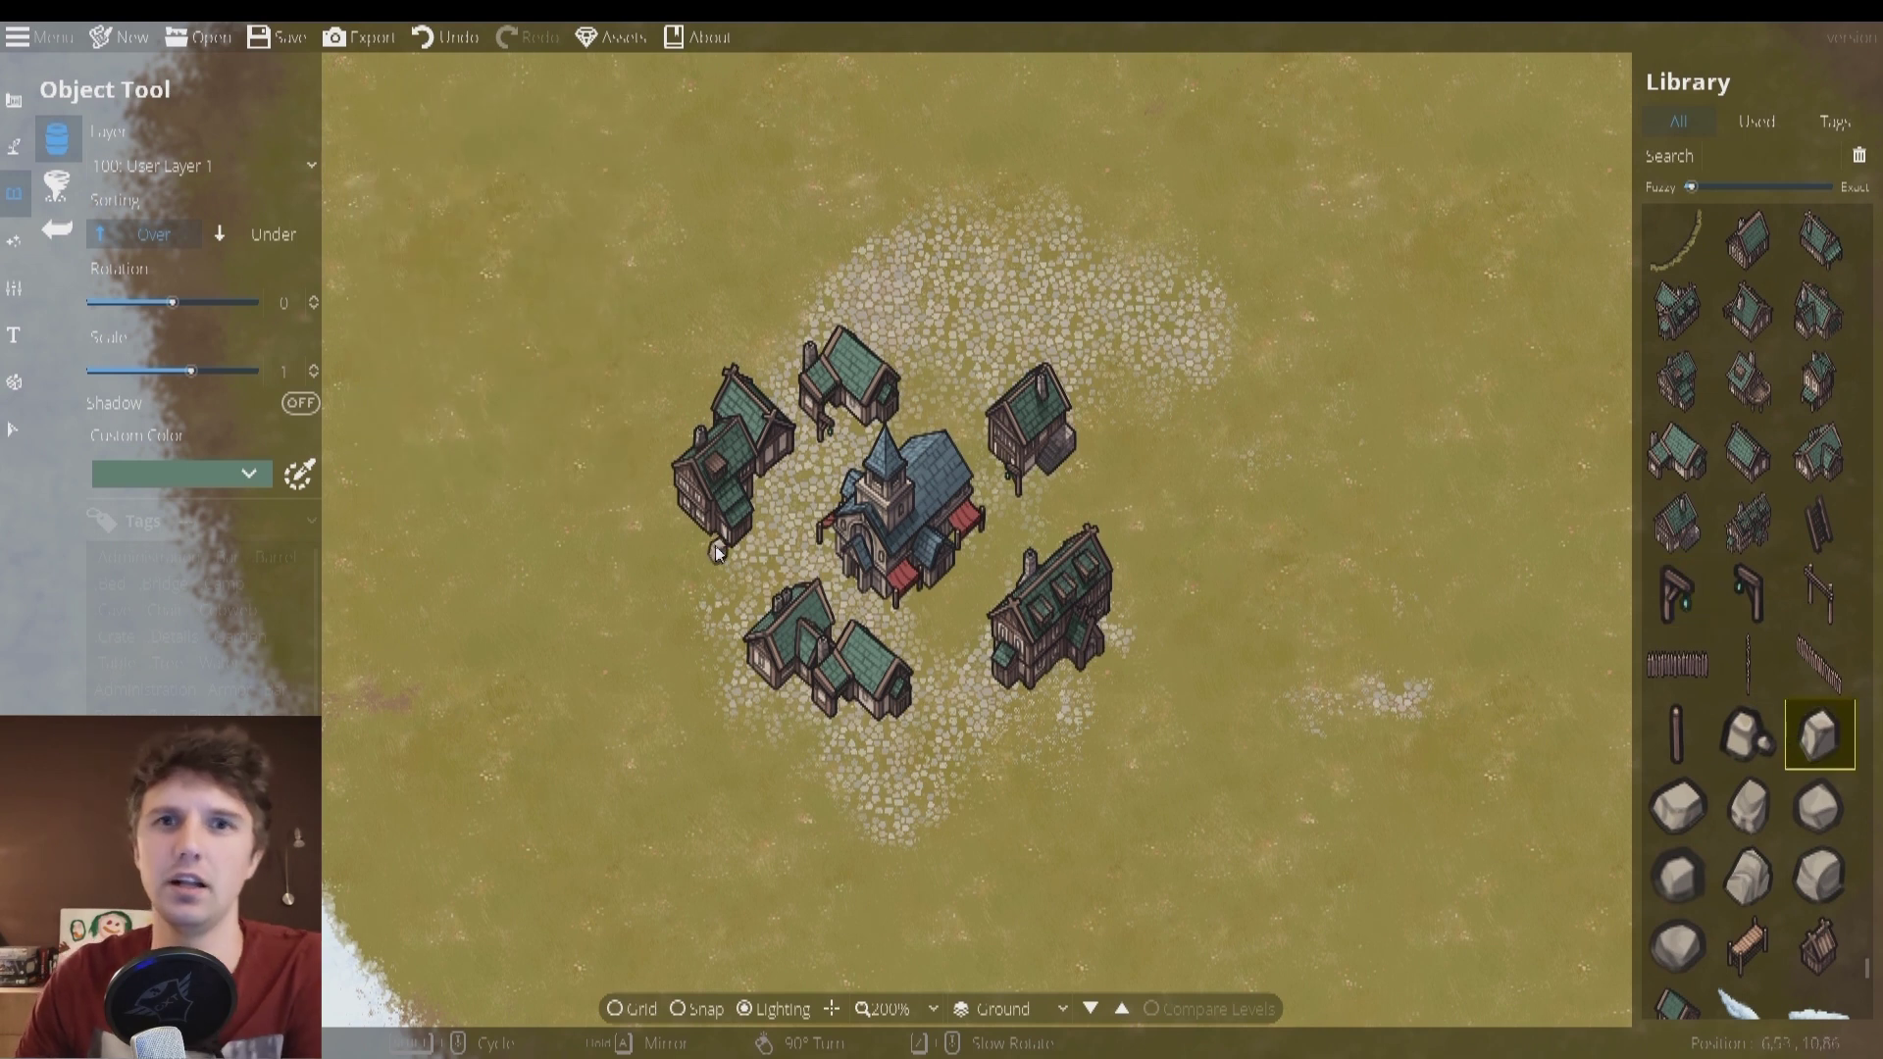
click(923, 610)
Add wooden porch stands to the front and side of the large southeast house, sorting the eastern one Under.
scroll(1749, 687, down, 5)
click(1749, 543)
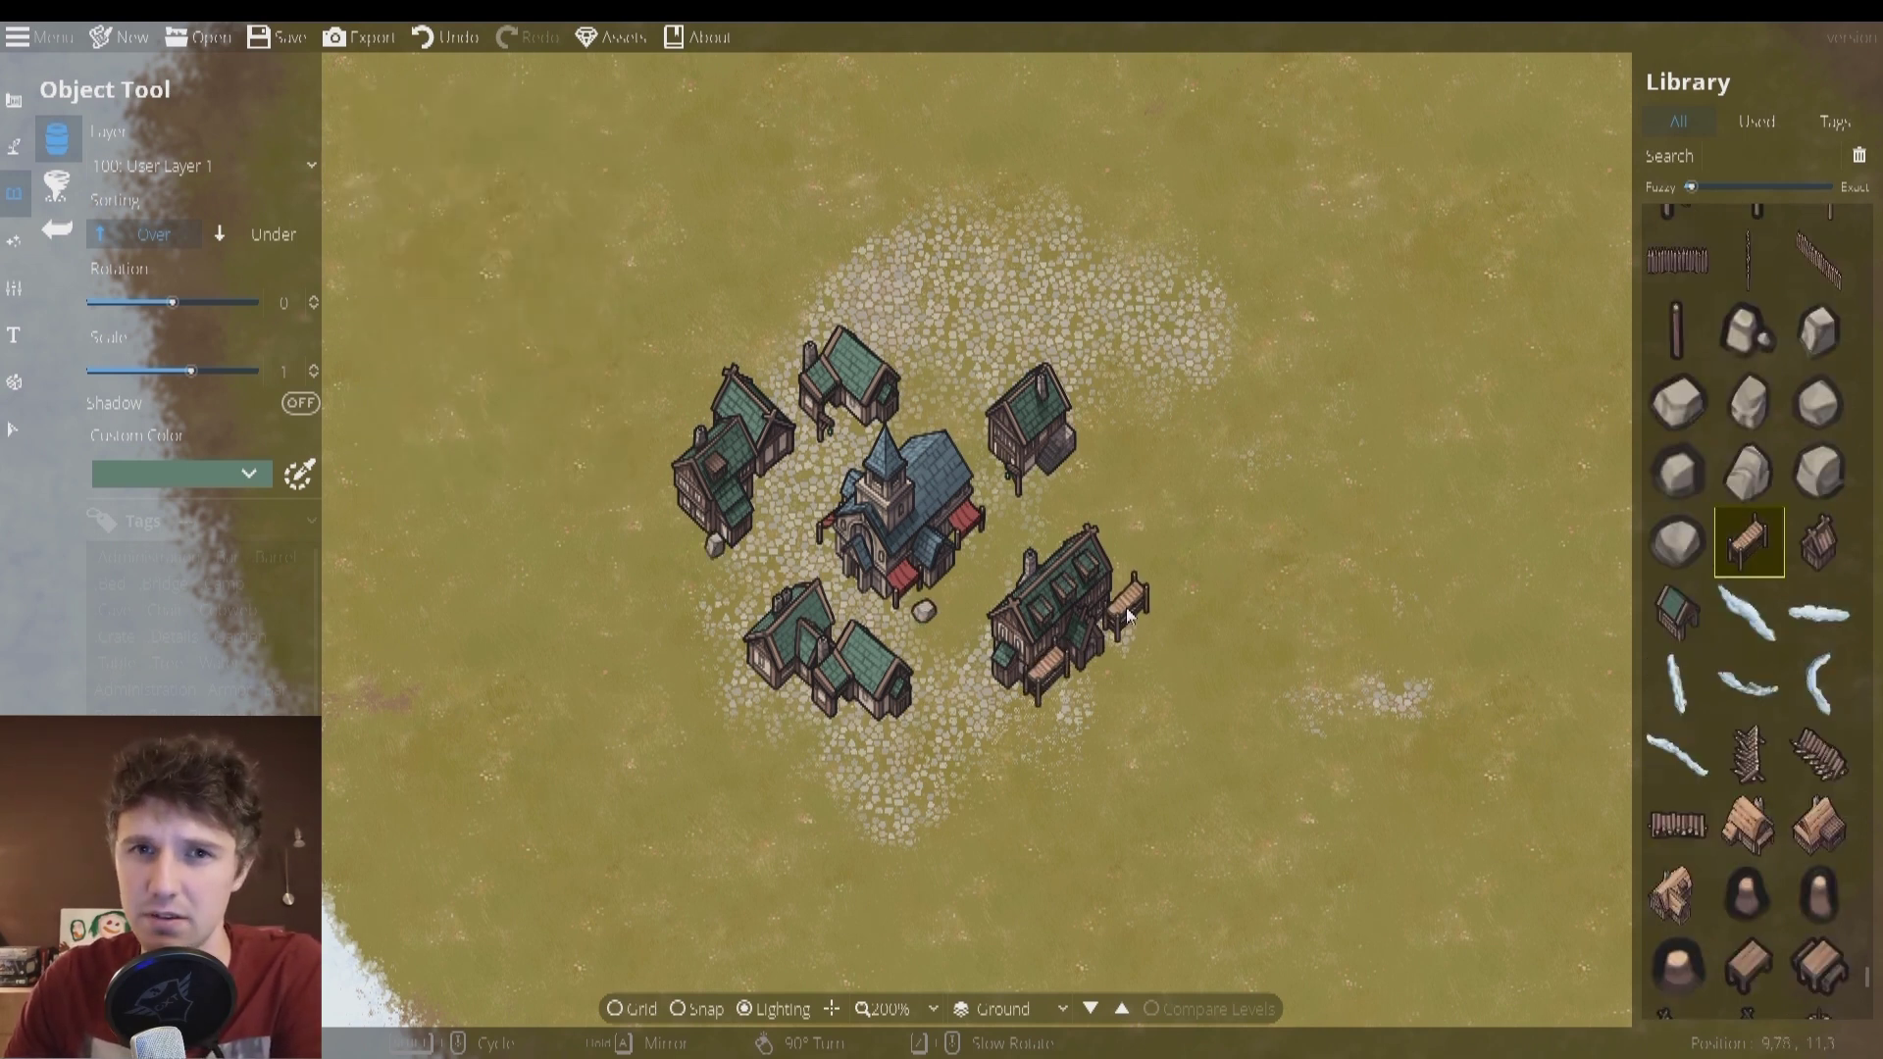
click(260, 237)
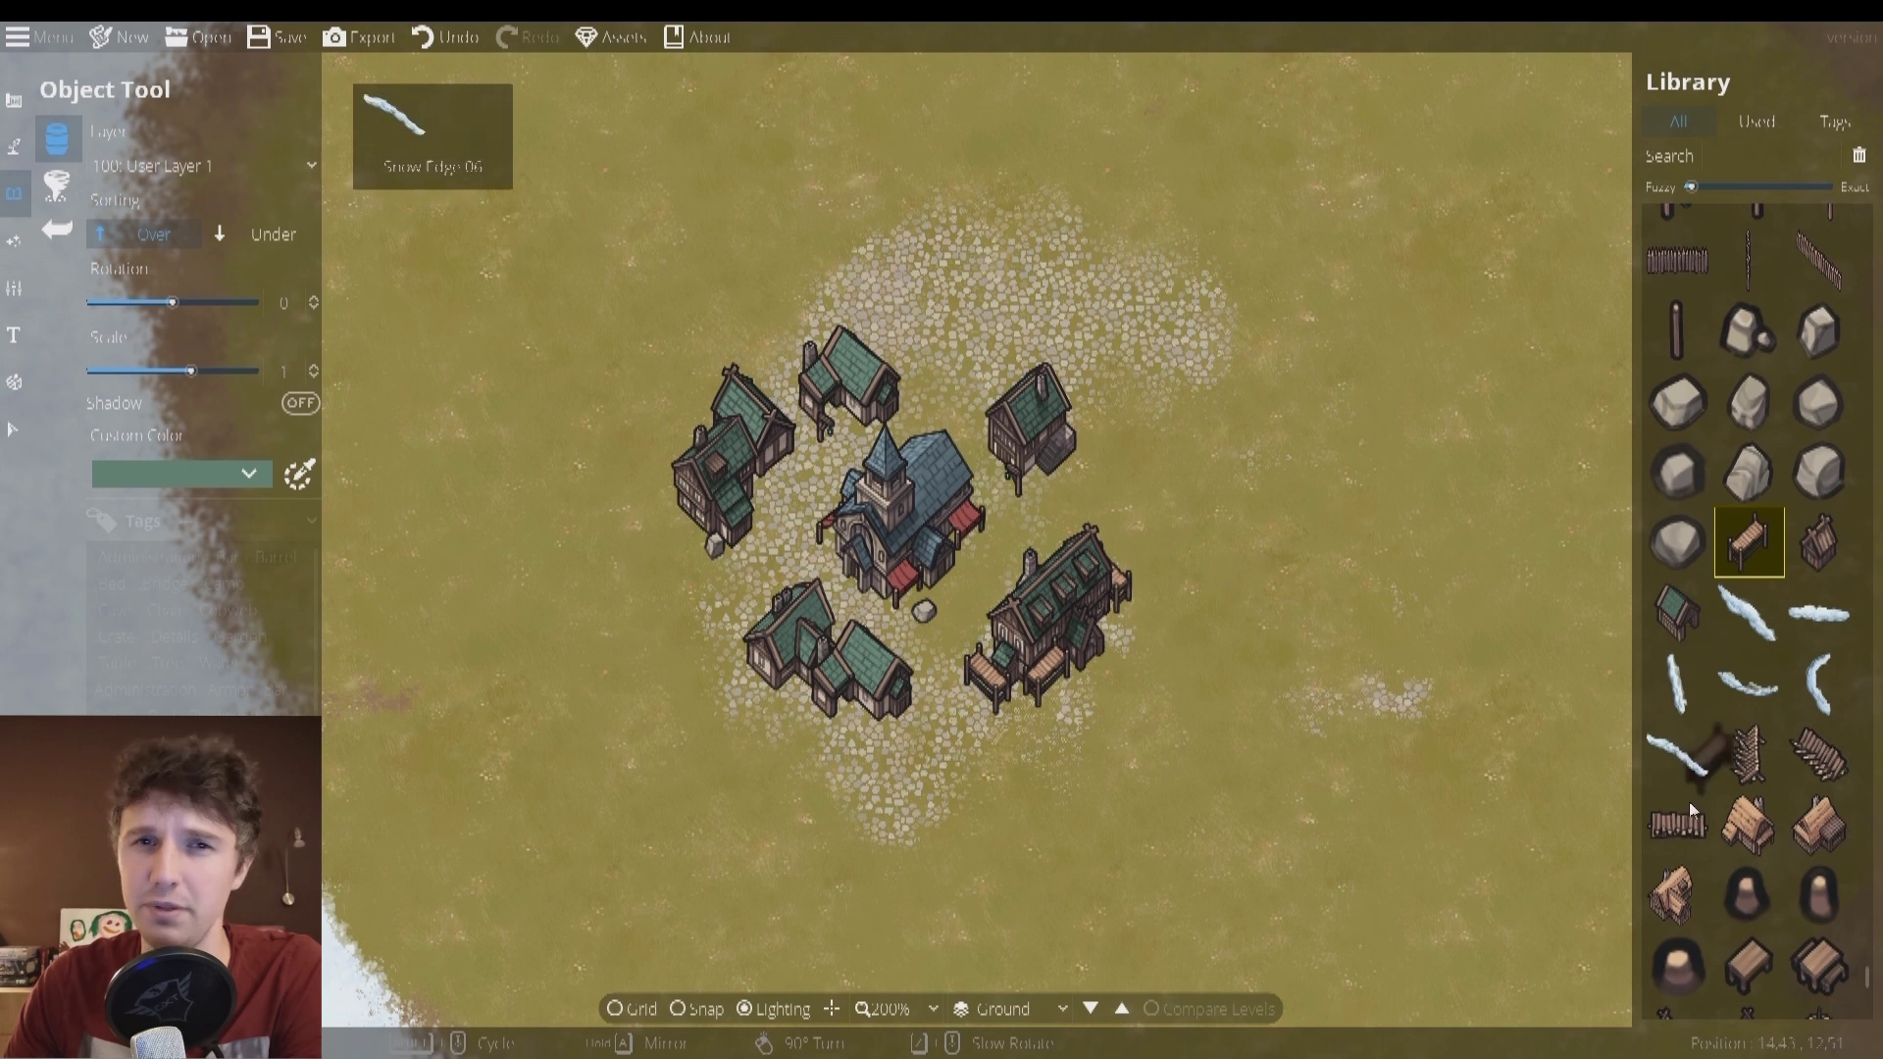
Place a small wooden table south of the southwest houses and a Windmill 03 with a red custom color east of the town.
scroll(1779, 687, down, 4)
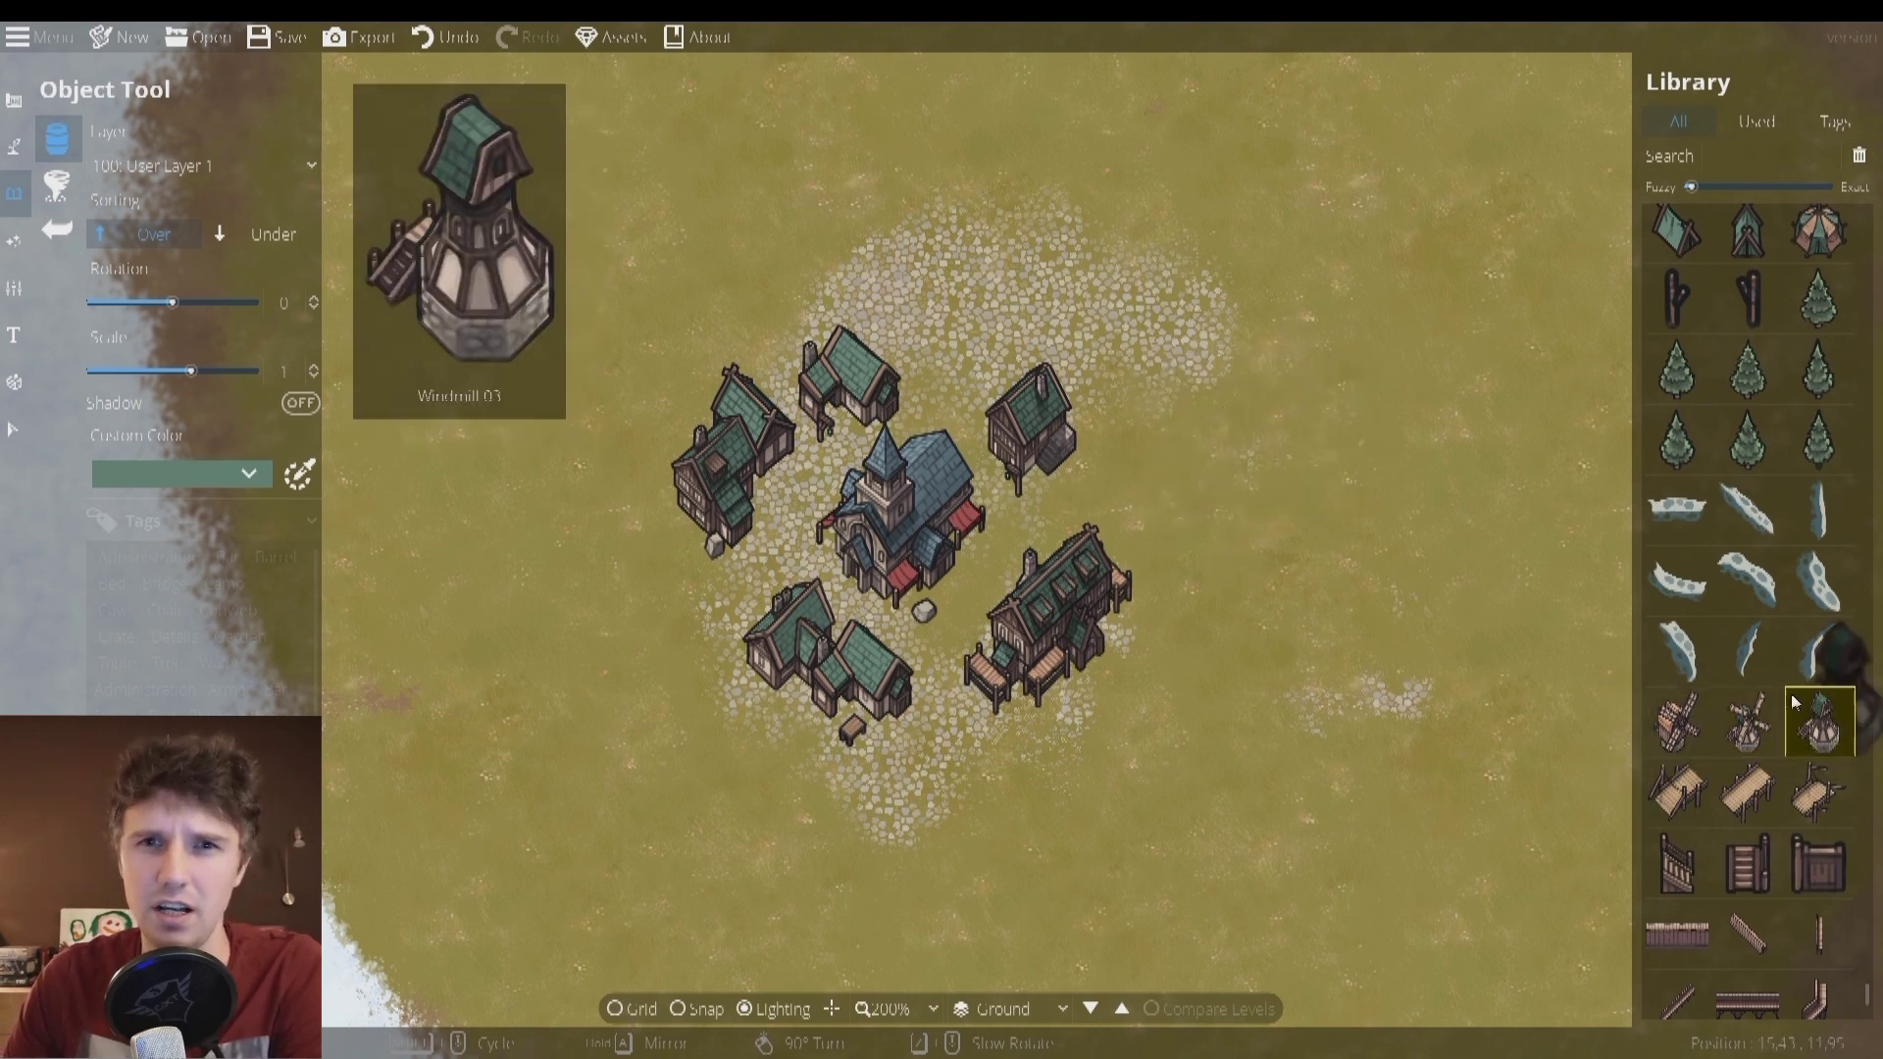
scroll(1275, 461, down, 1)
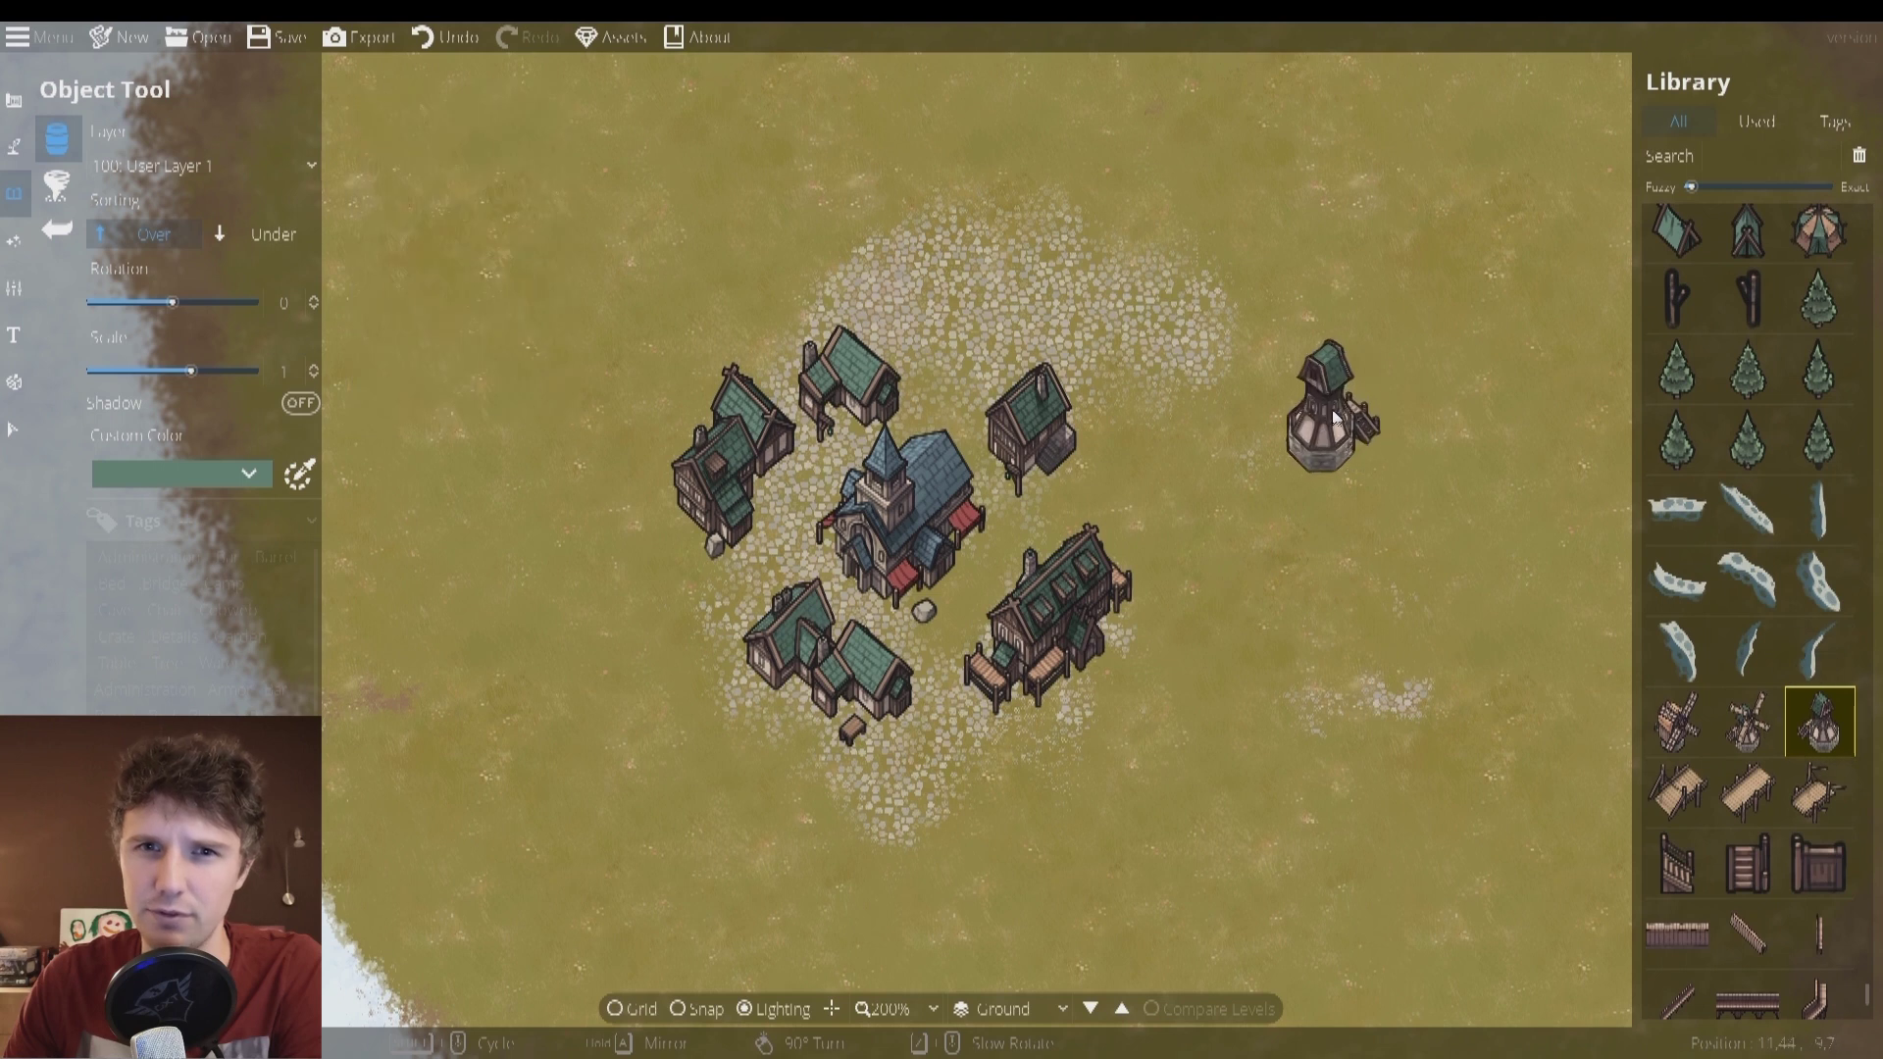
click(249, 474)
click(139, 511)
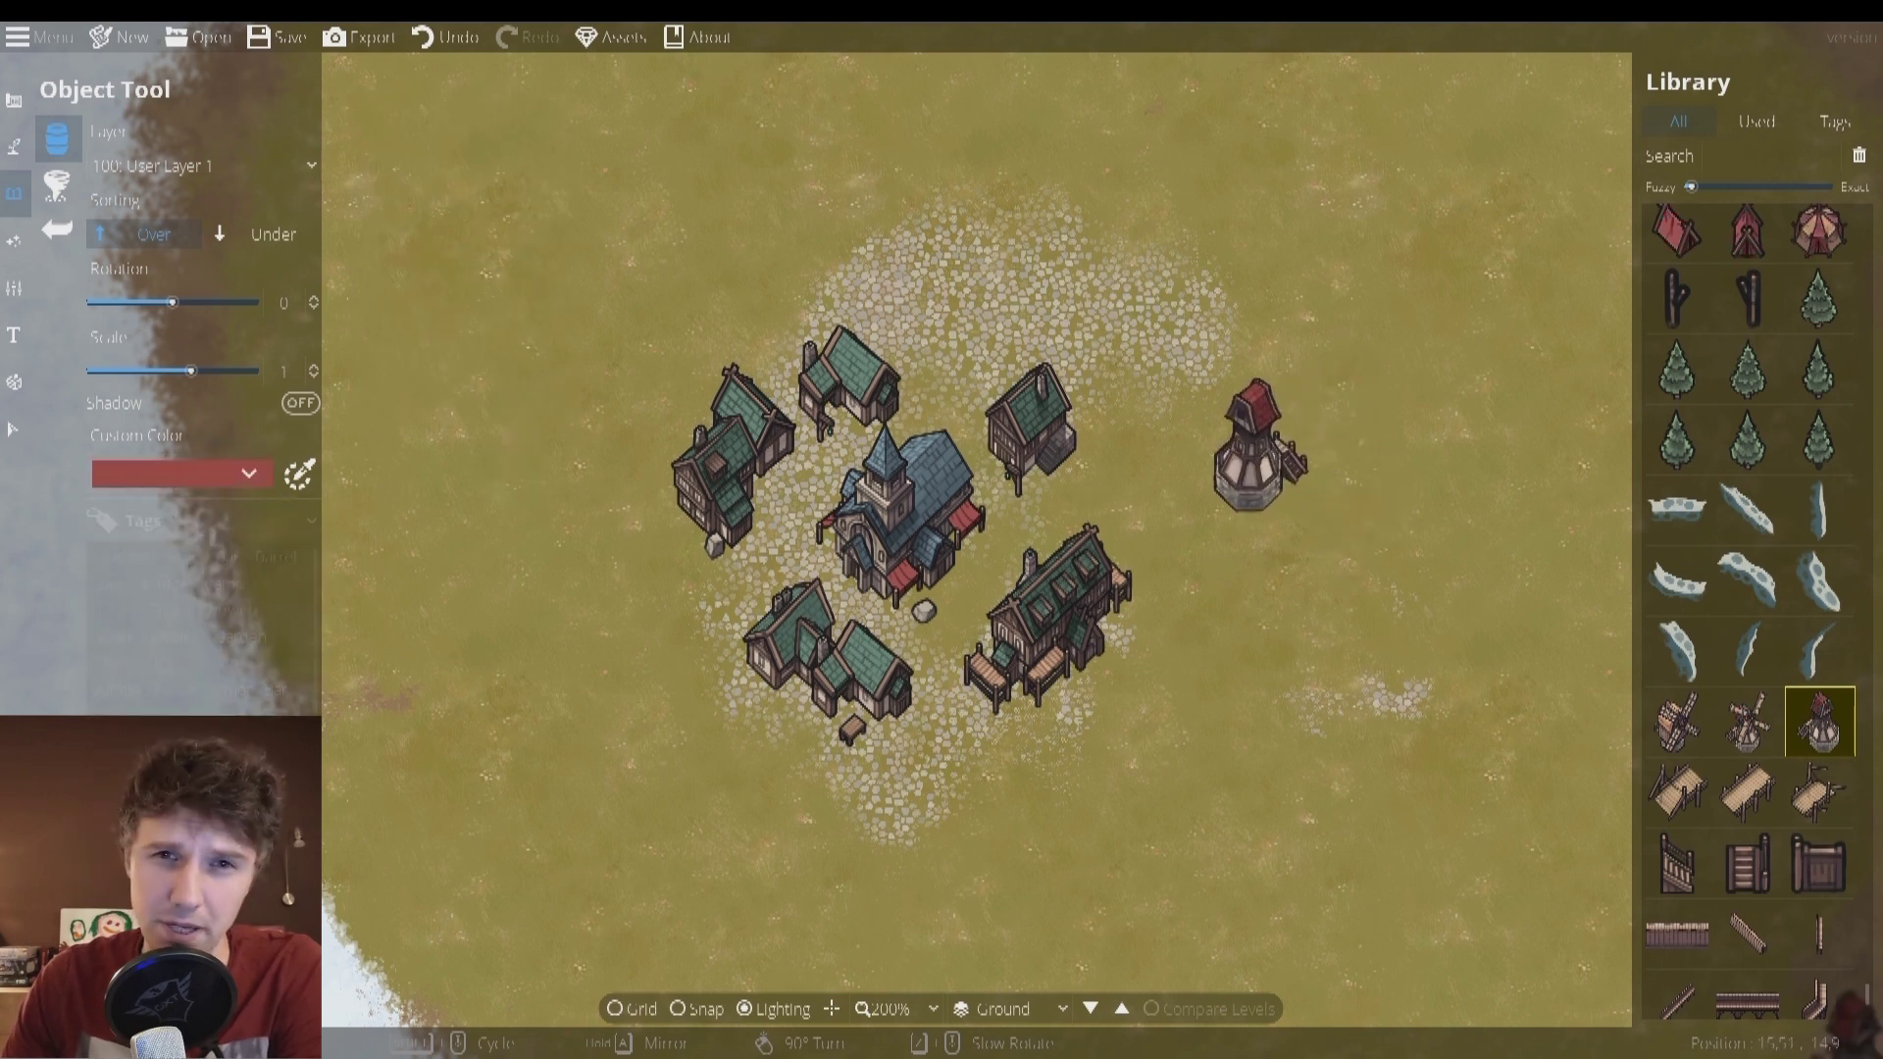
Place the wooden-roofed shed against the windmill's southeast side.
mouse_move(1846, 819)
scroll(1846, 818, down, 3)
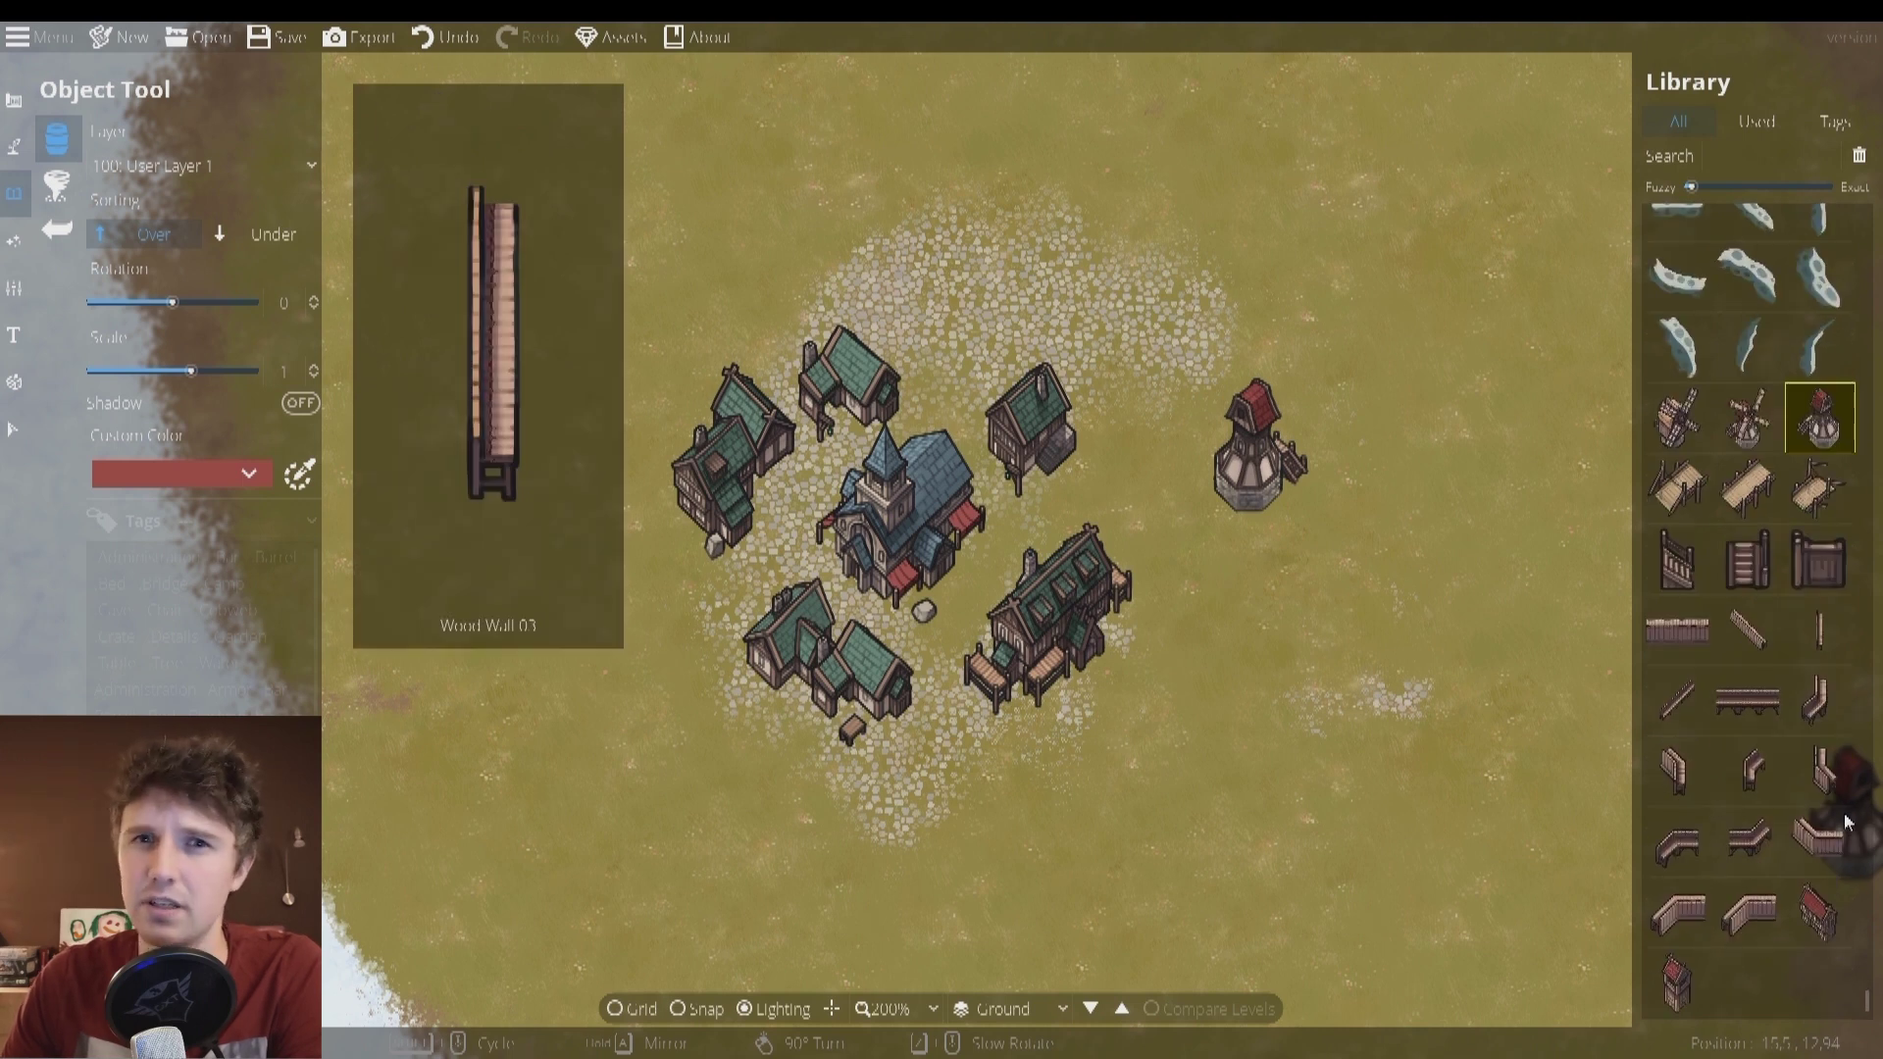
scroll(1844, 799, up, 10)
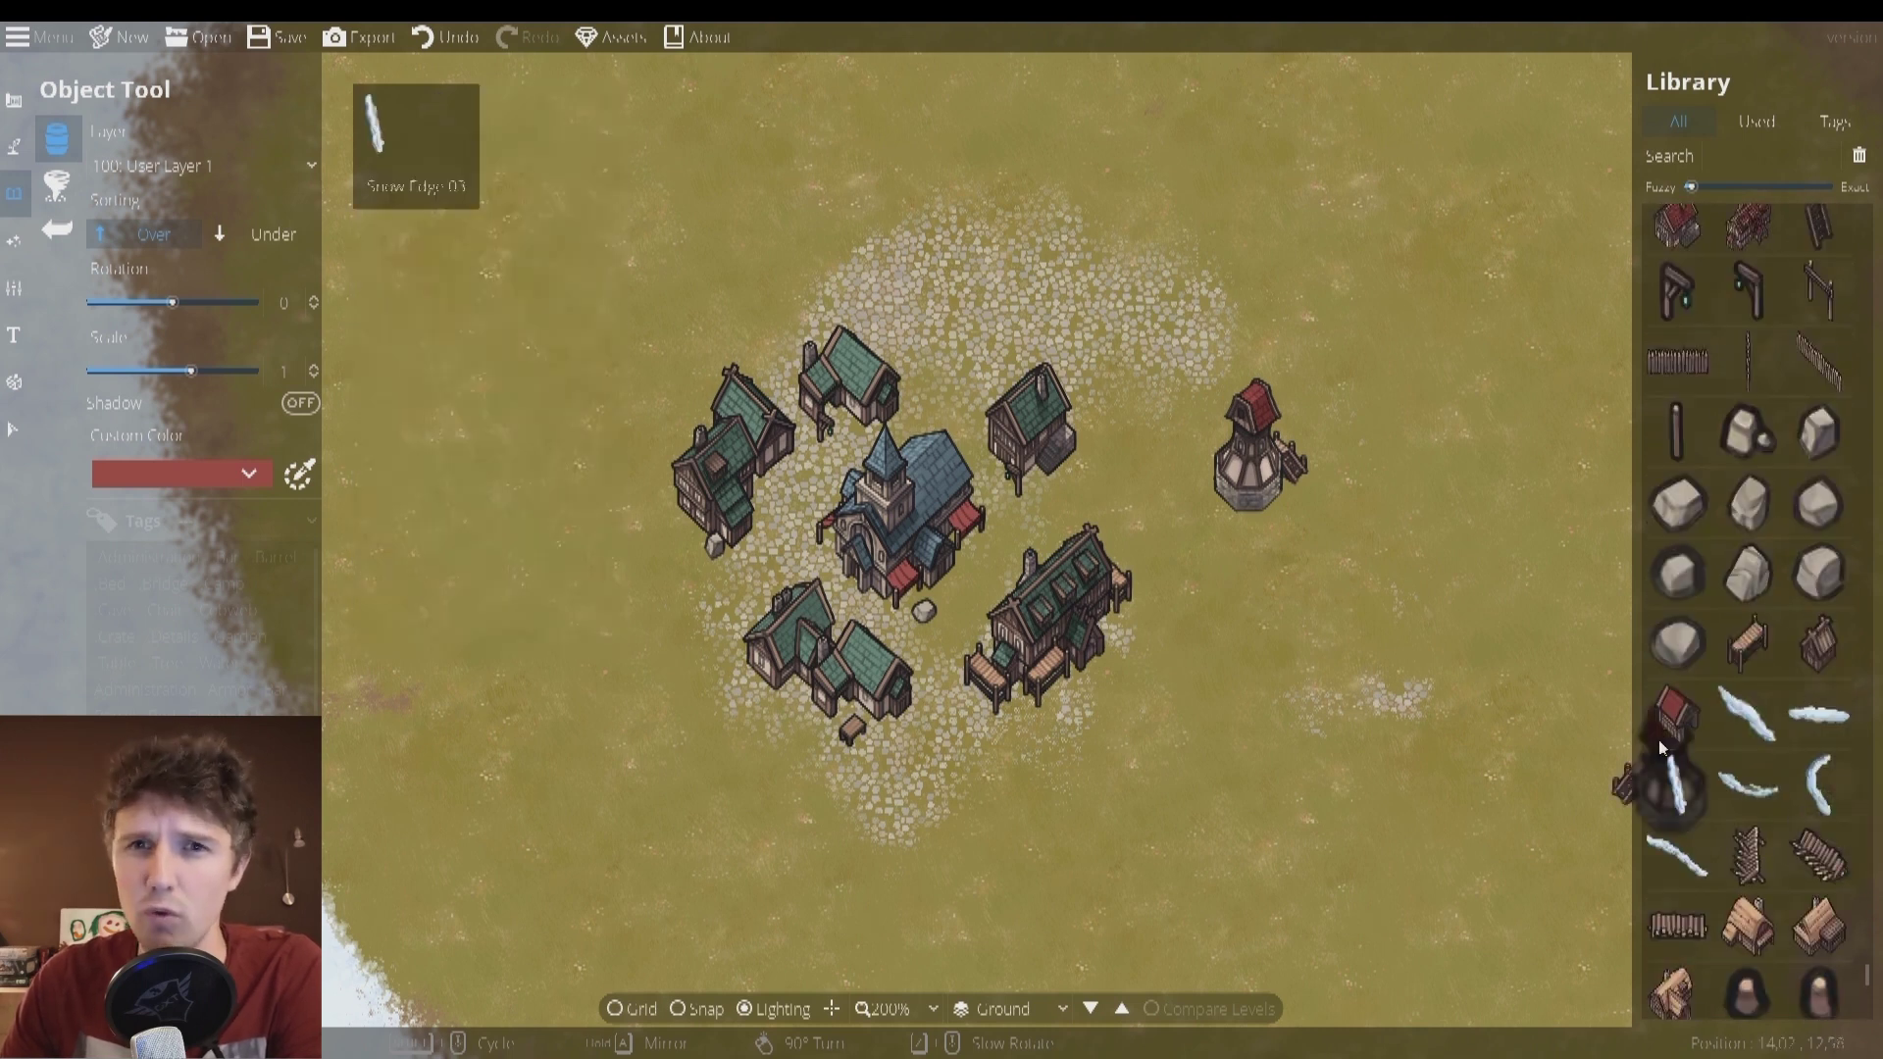
click(1660, 743)
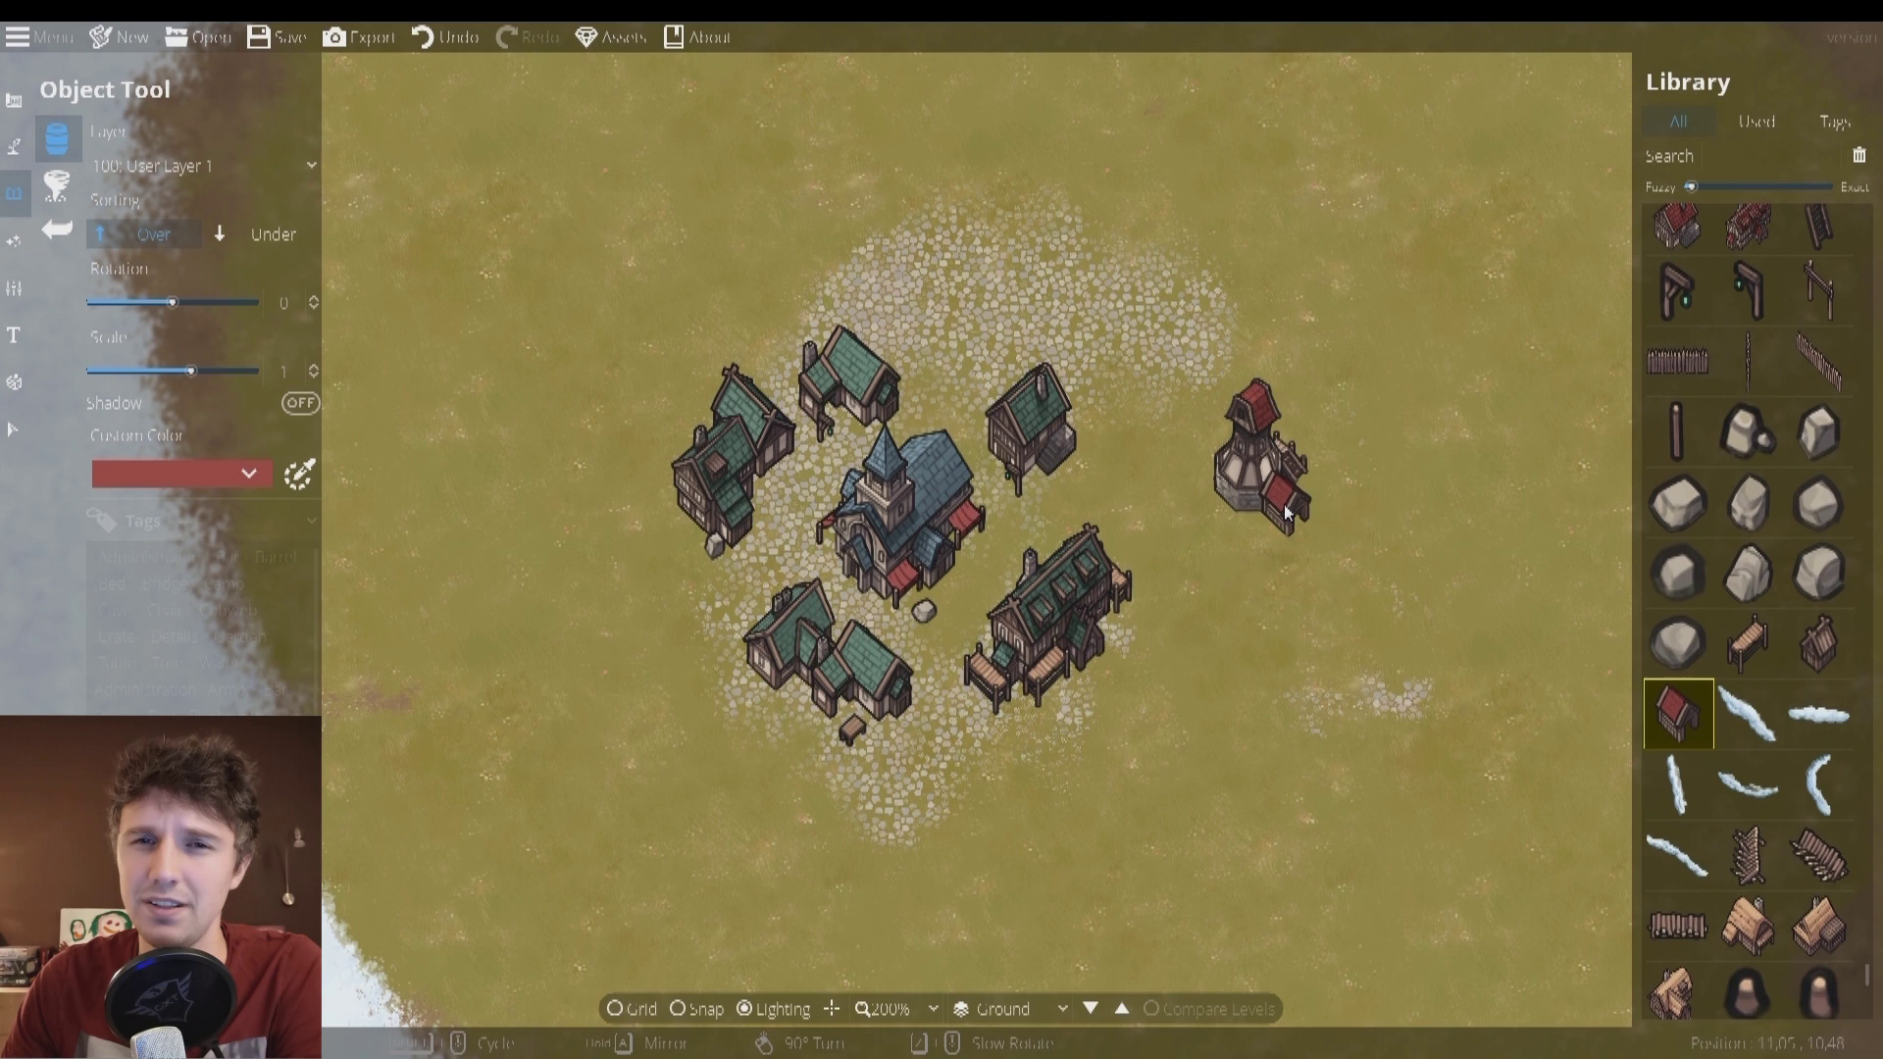
scroll(1742, 472, down, 4)
scroll(1742, 472, up, 6)
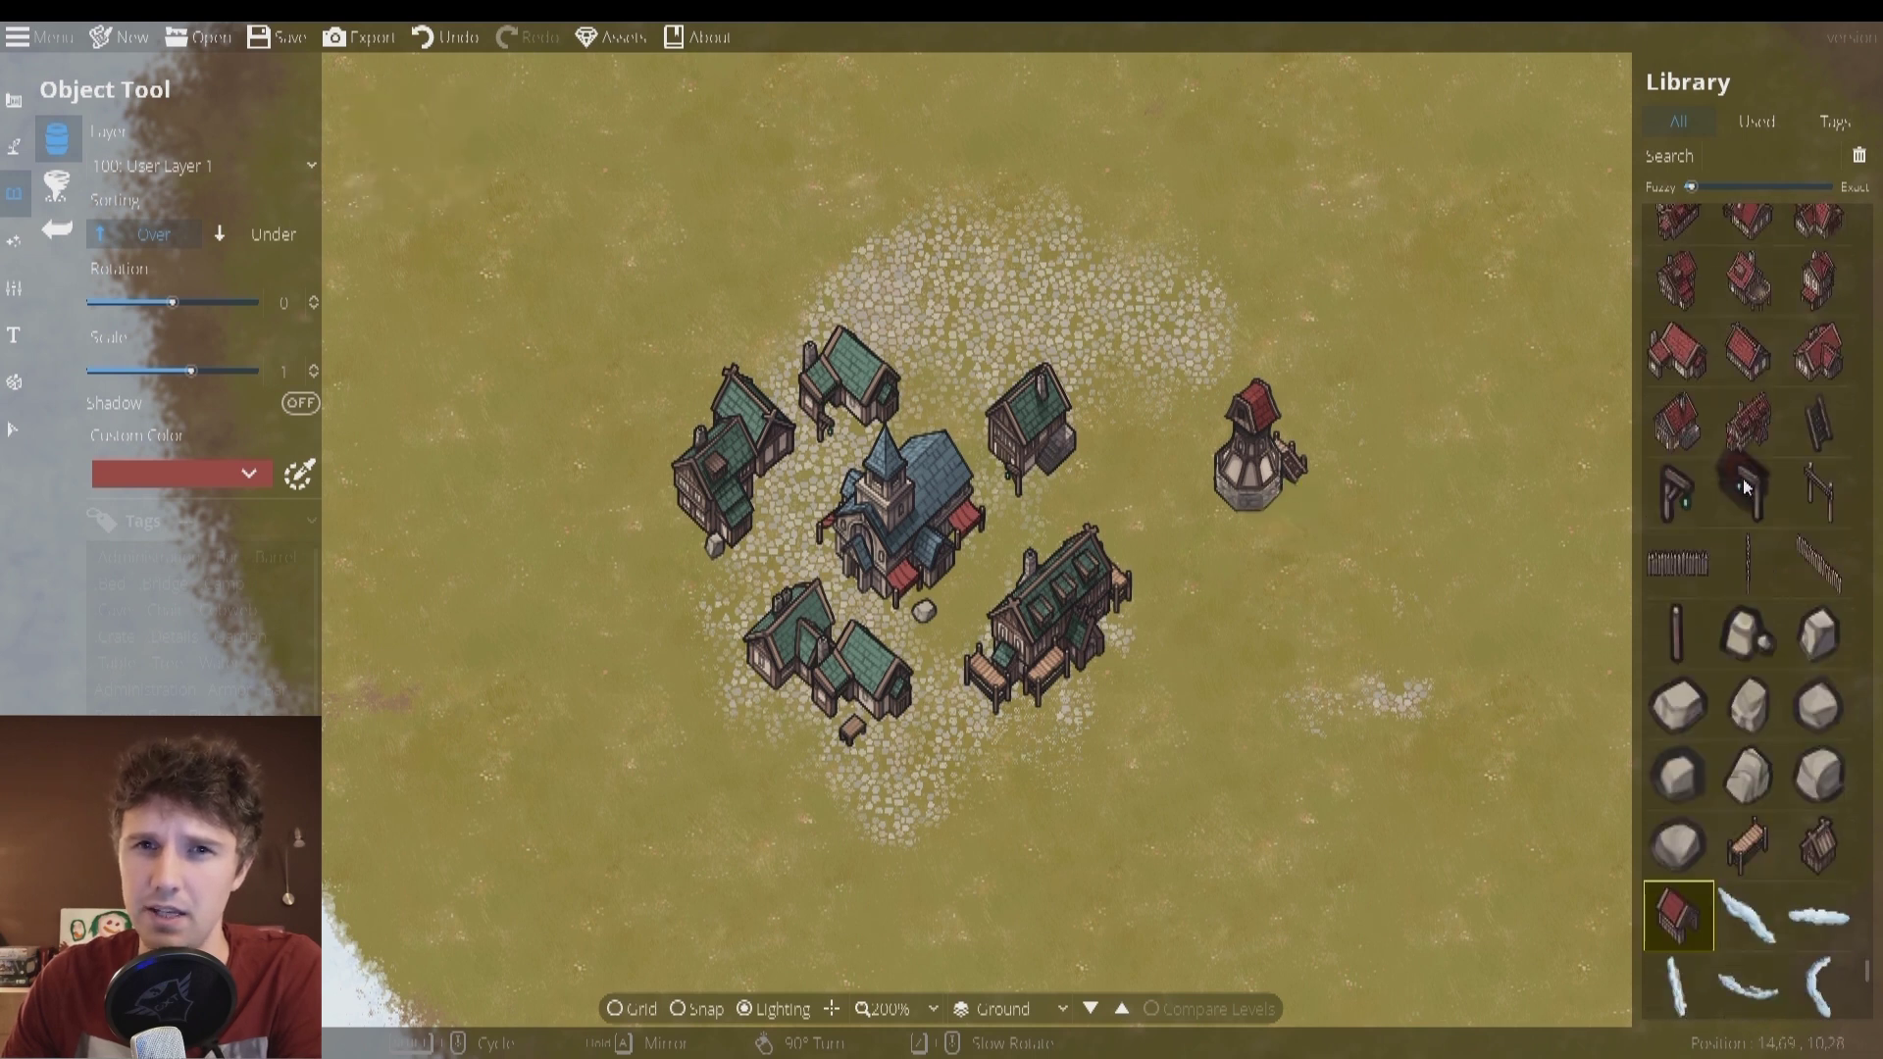
scroll(1742, 472, down, 8)
click(1749, 317)
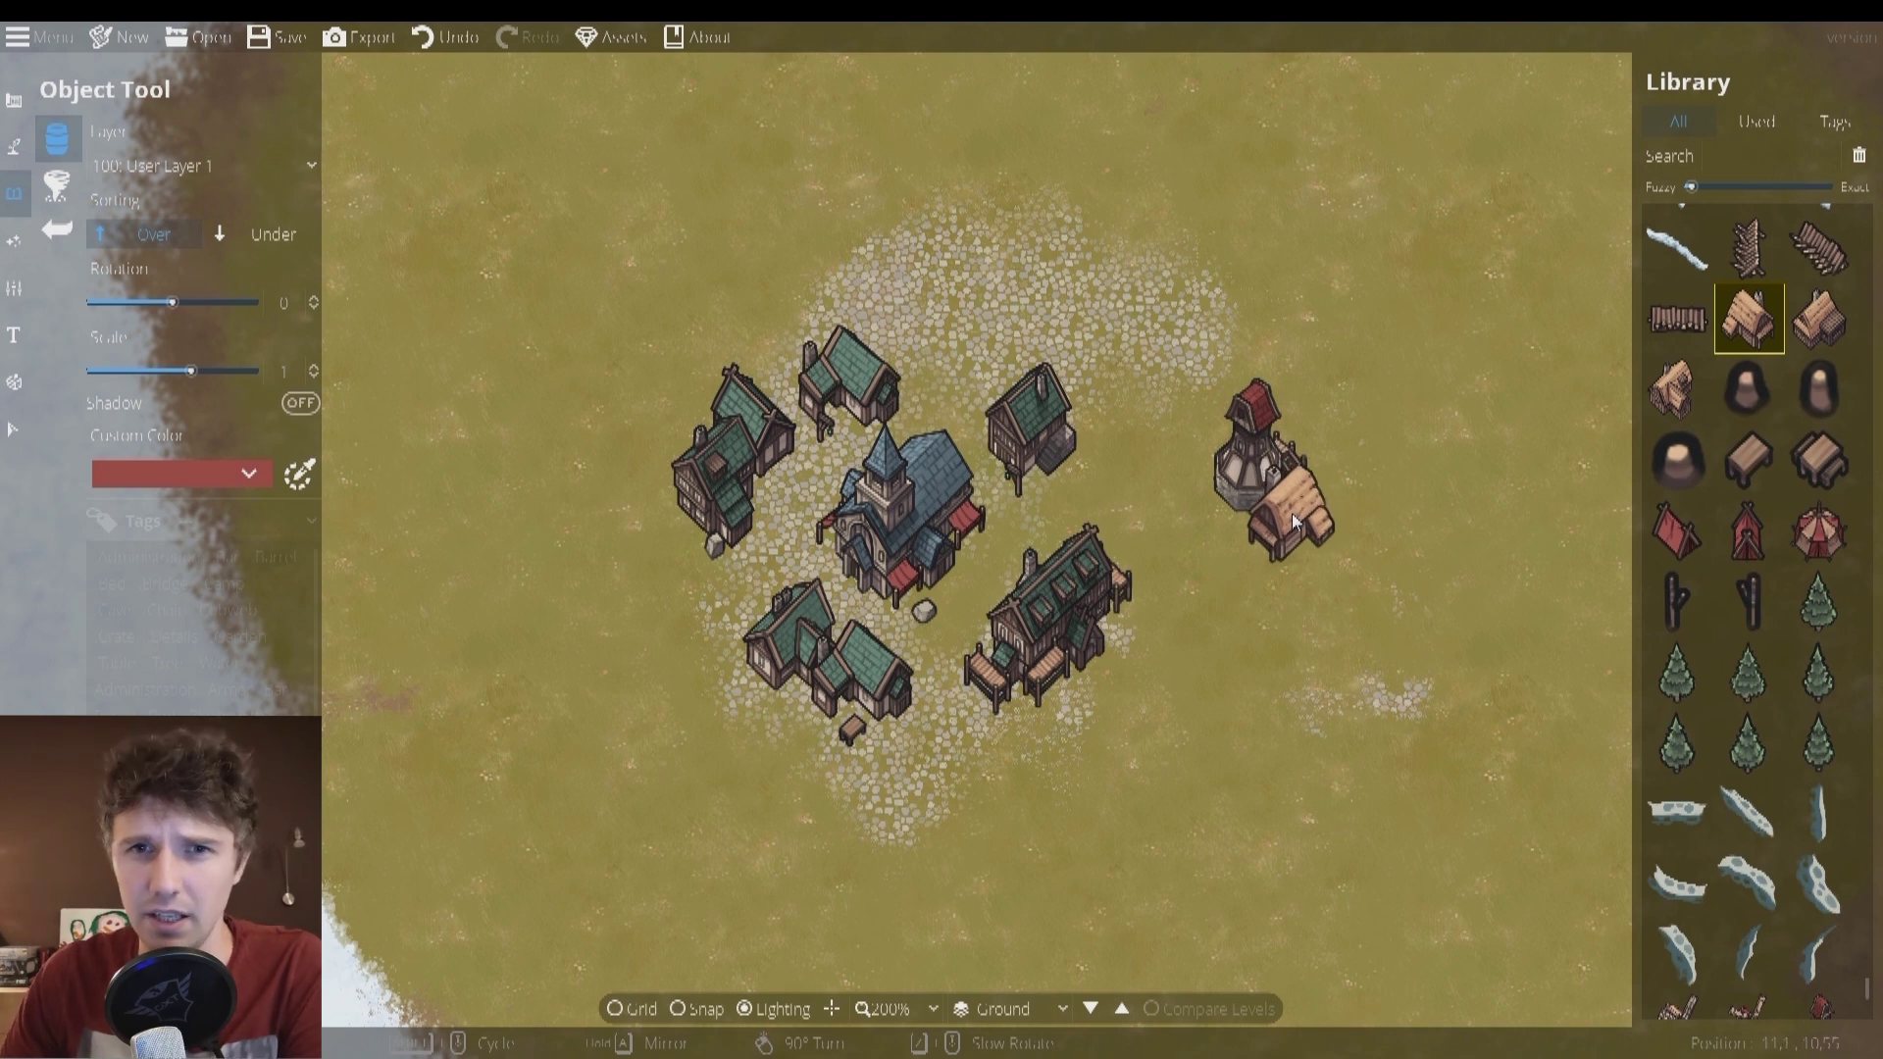
Place a ladder at the front of the large southeast house and position a small wooden crate beside its eastern side.
scroll(1753, 595, up, 5)
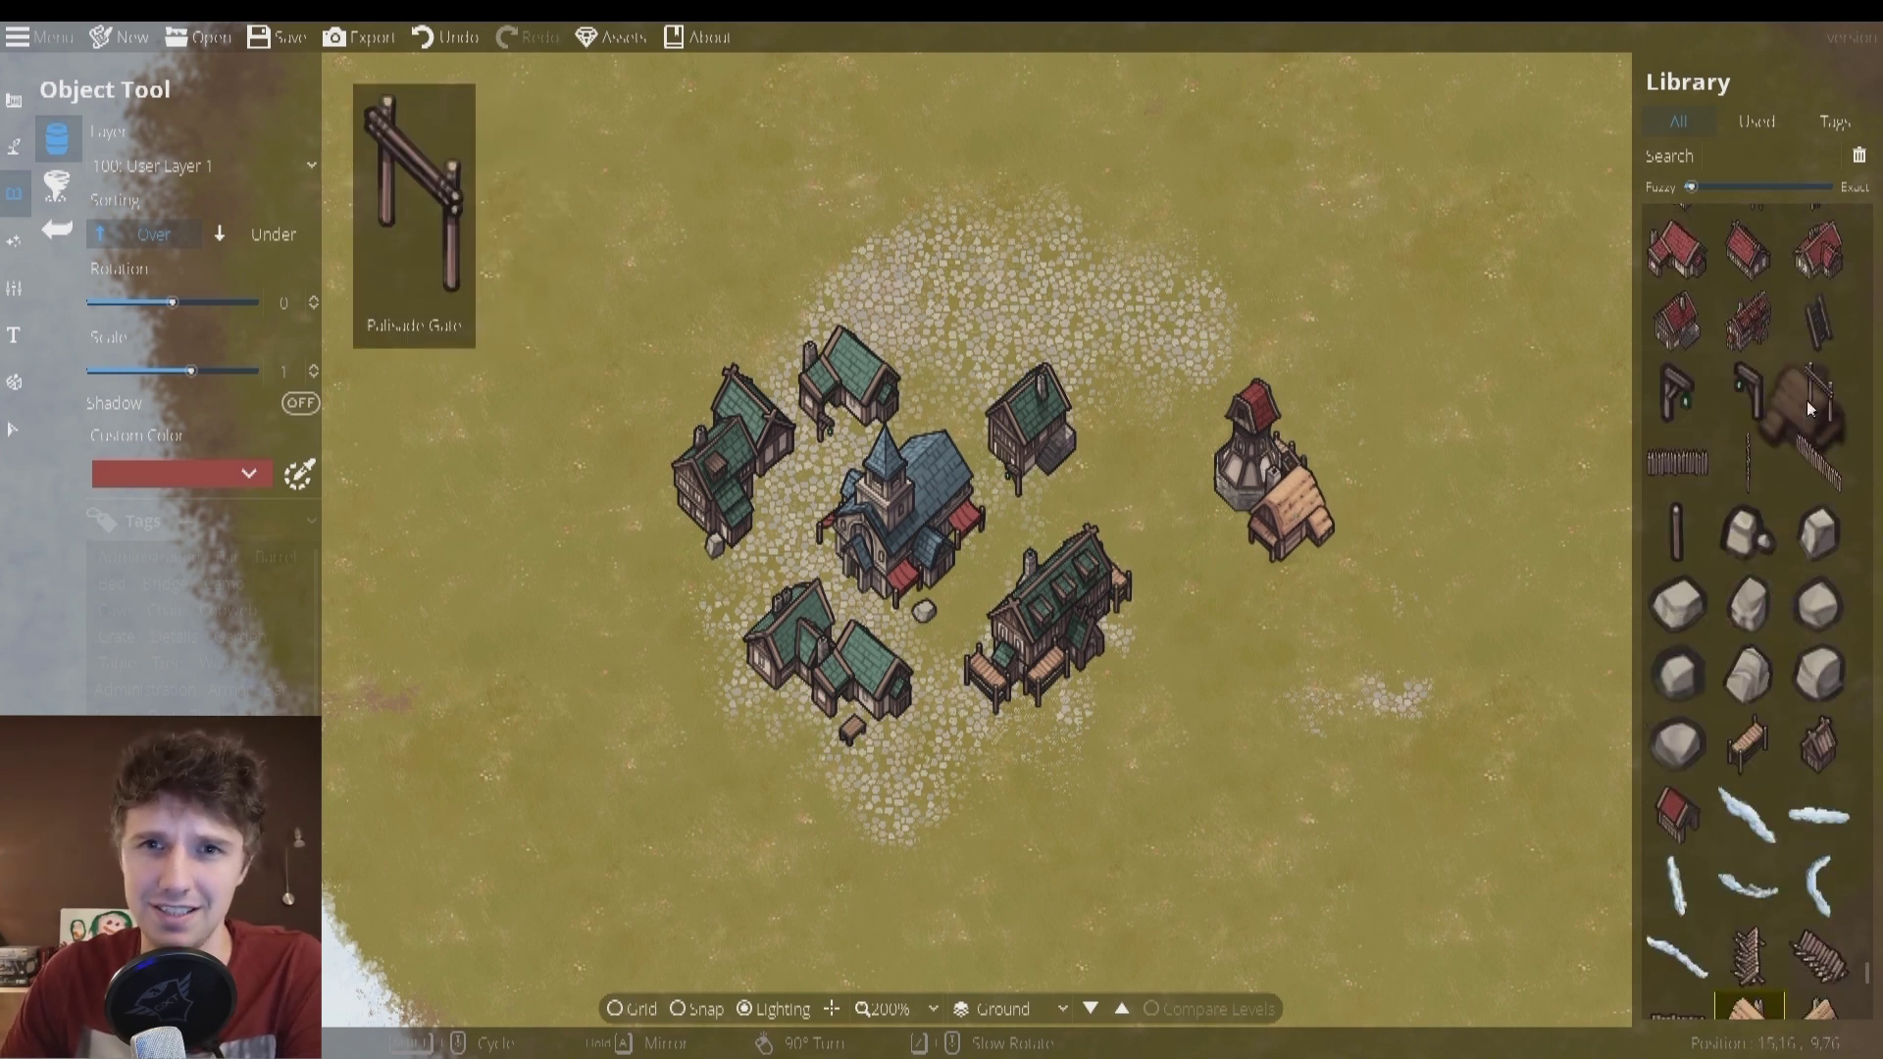
click(1819, 319)
scroll(1795, 461, down, 8)
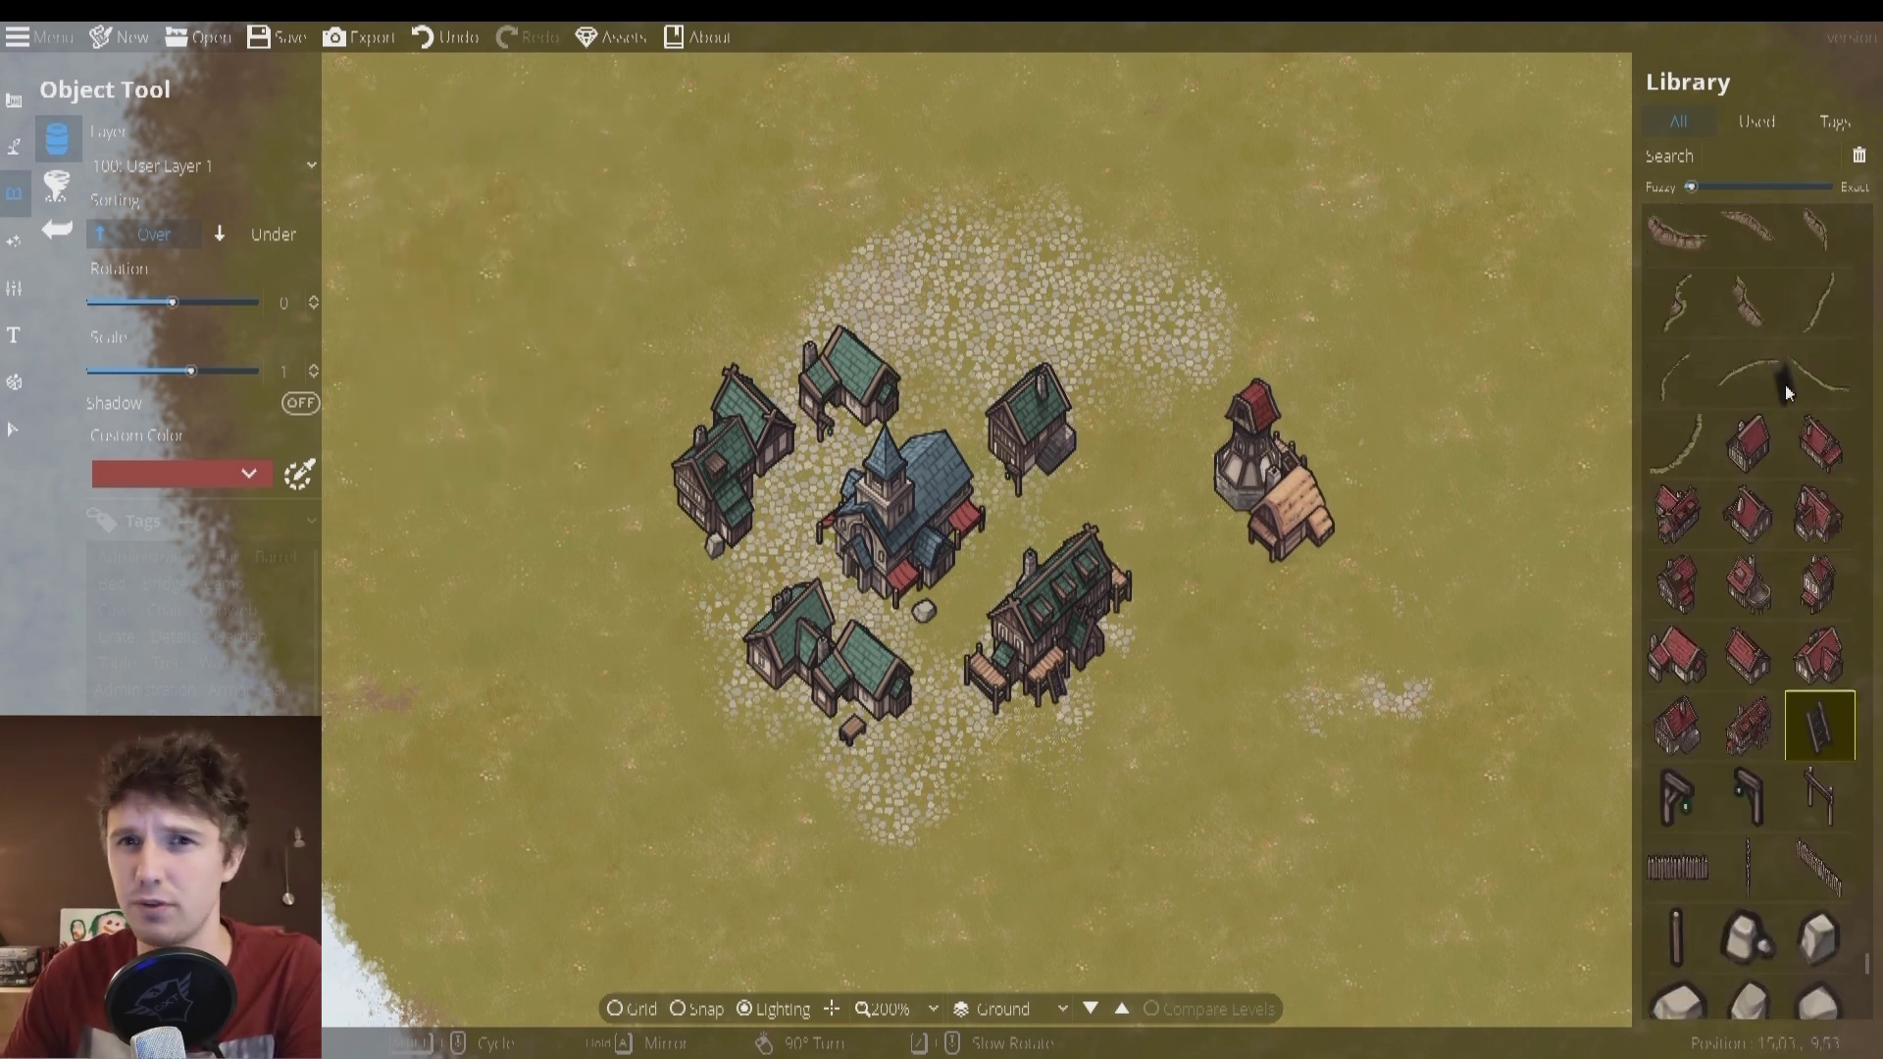
scroll(1795, 529, up, 3)
click(1677, 425)
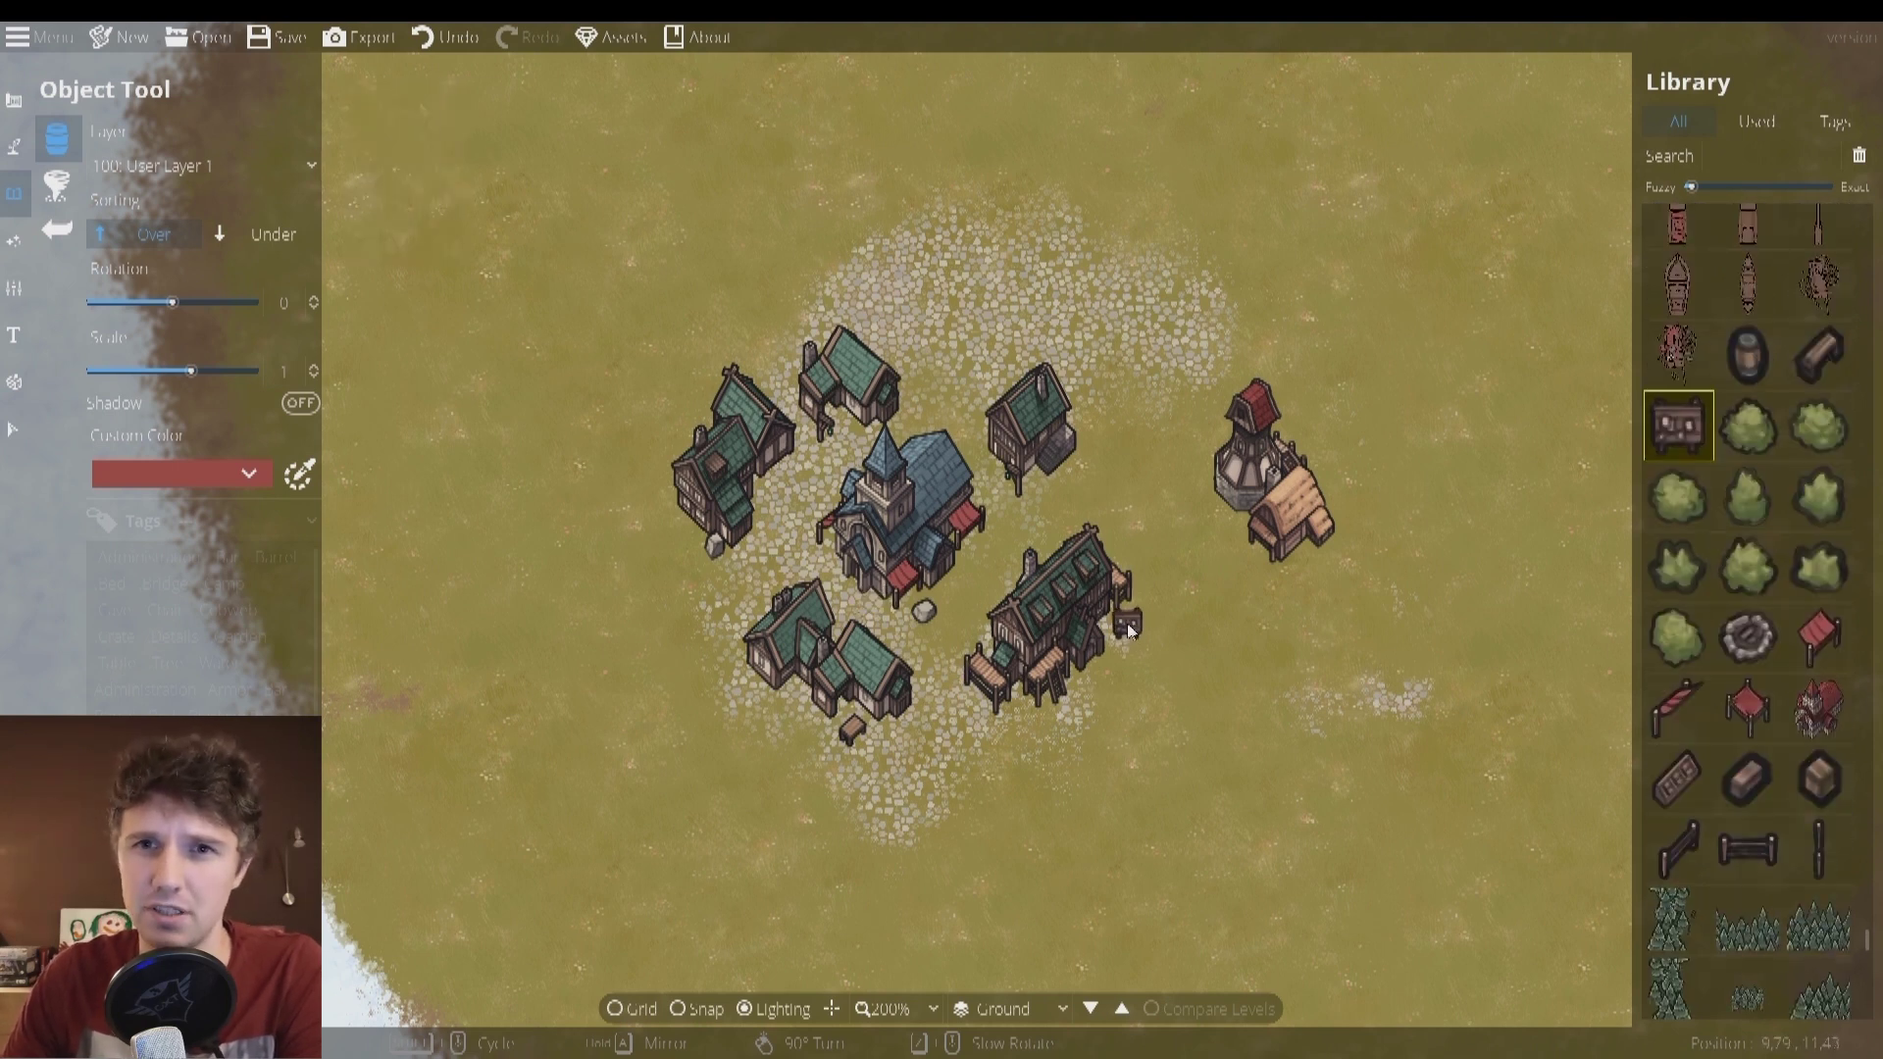